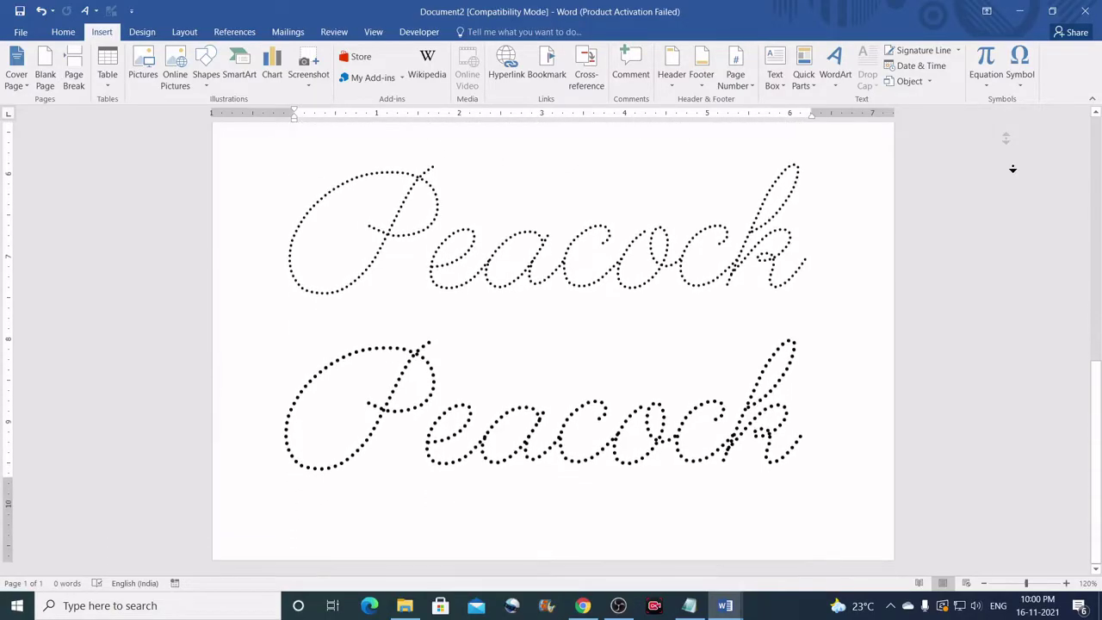
Edit the points of the solid-line P, pulling its upper end outward until the shape is about 2.23" wide and 1.75" high
{"action": "left_click", "coordinate": [766, 184]}
{"action": "left_click", "coordinate": [469, 189]}
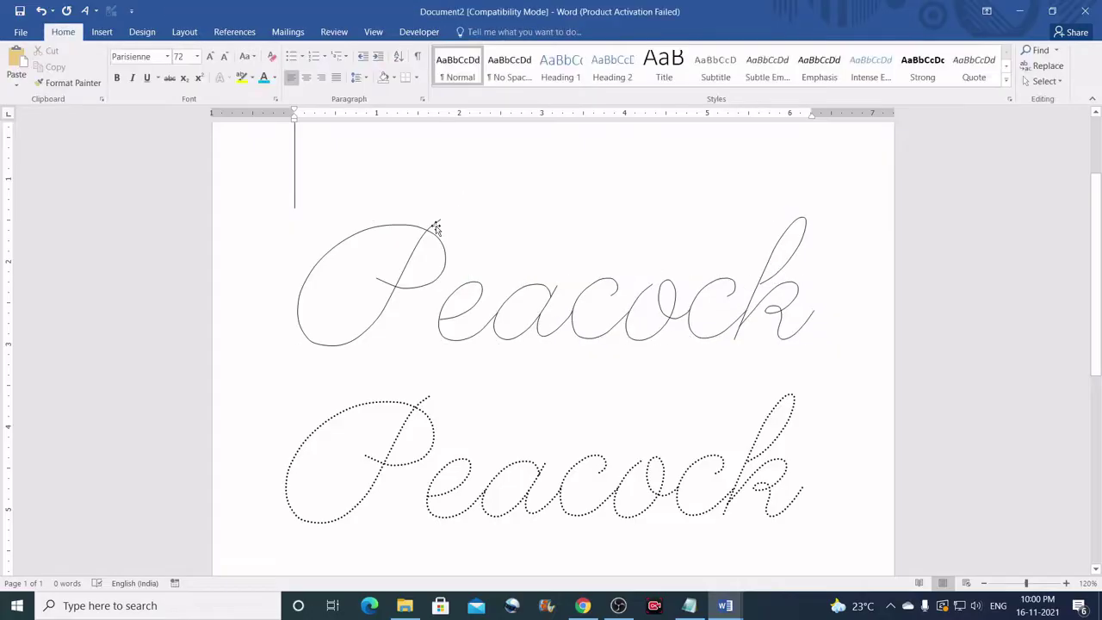
{"action": "left_click", "coordinate": [441, 224]}
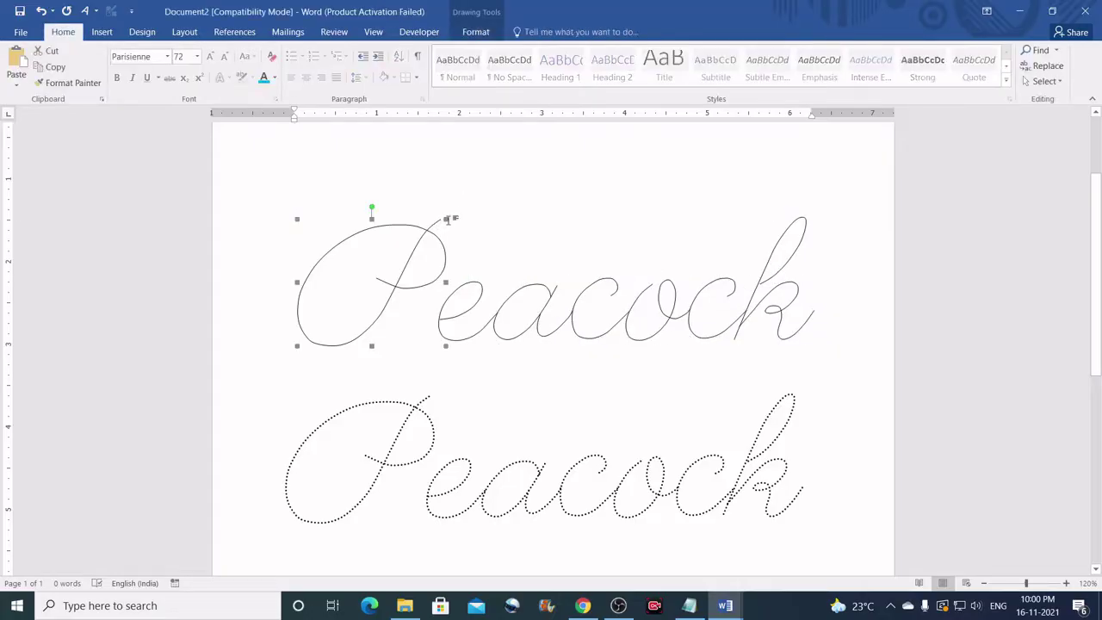
{"action": "left_click", "coordinate": [475, 32]}
{"action": "left_click", "coordinate": [156, 50]}
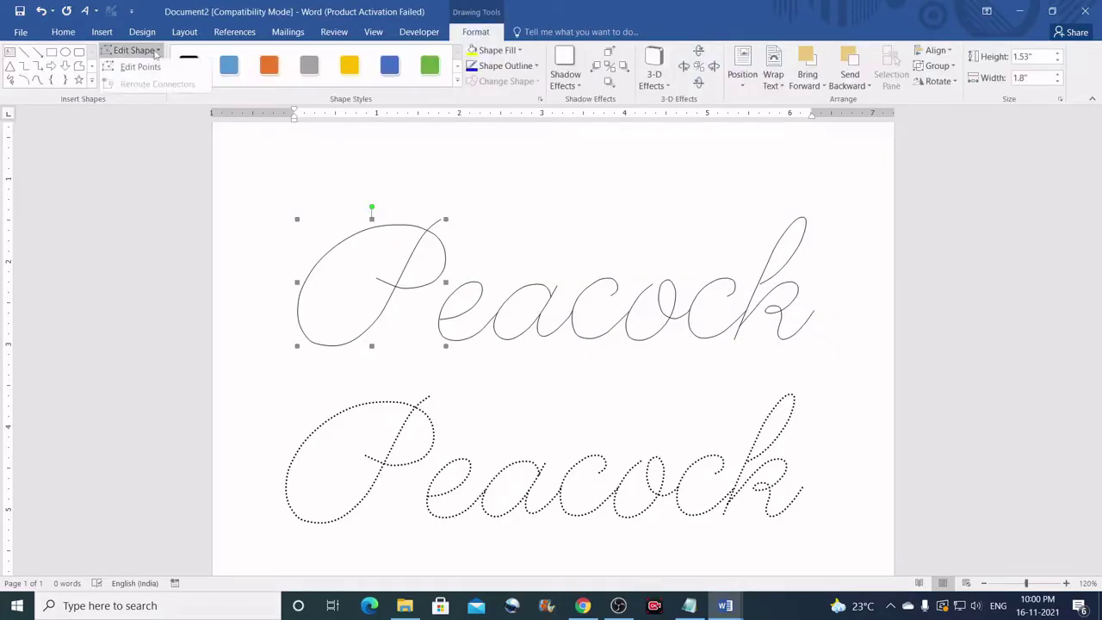
{"action": "left_click", "coordinate": [138, 66]}
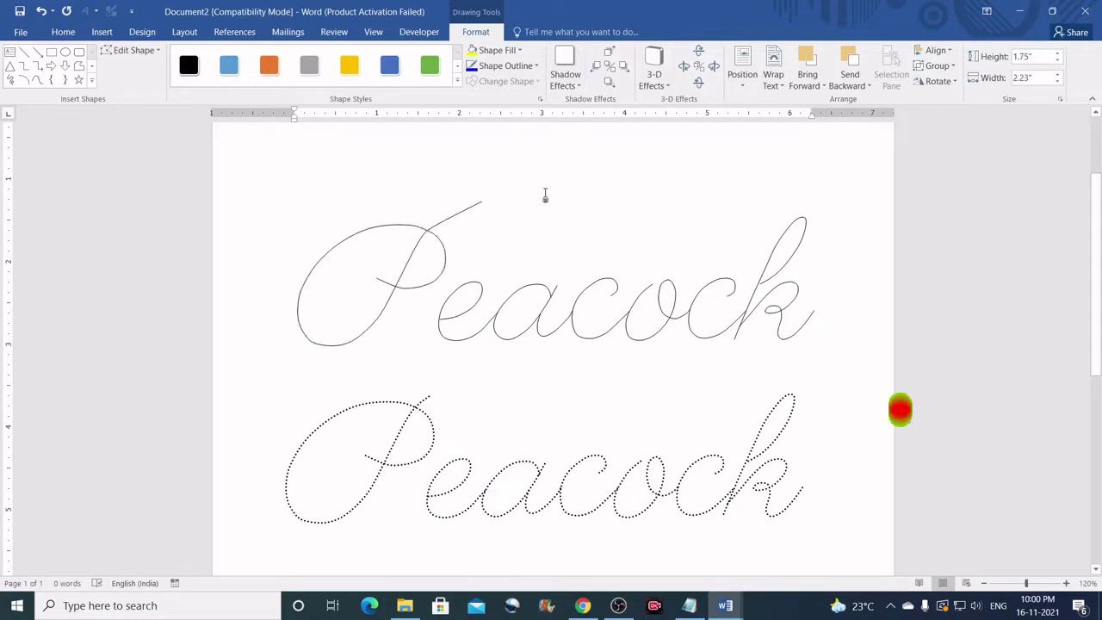
{"action": "middle_click", "coordinate": [973, 161]}
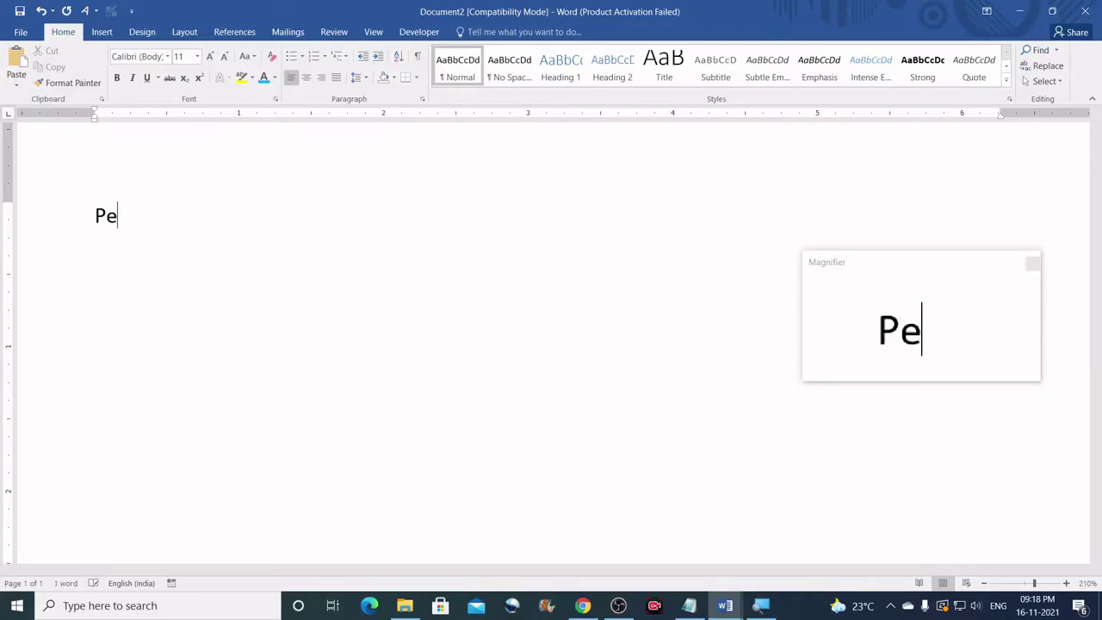
Complete the word Peacock on the page and enlarge it to 72 pt
{"action": "type", "text": "ock"}
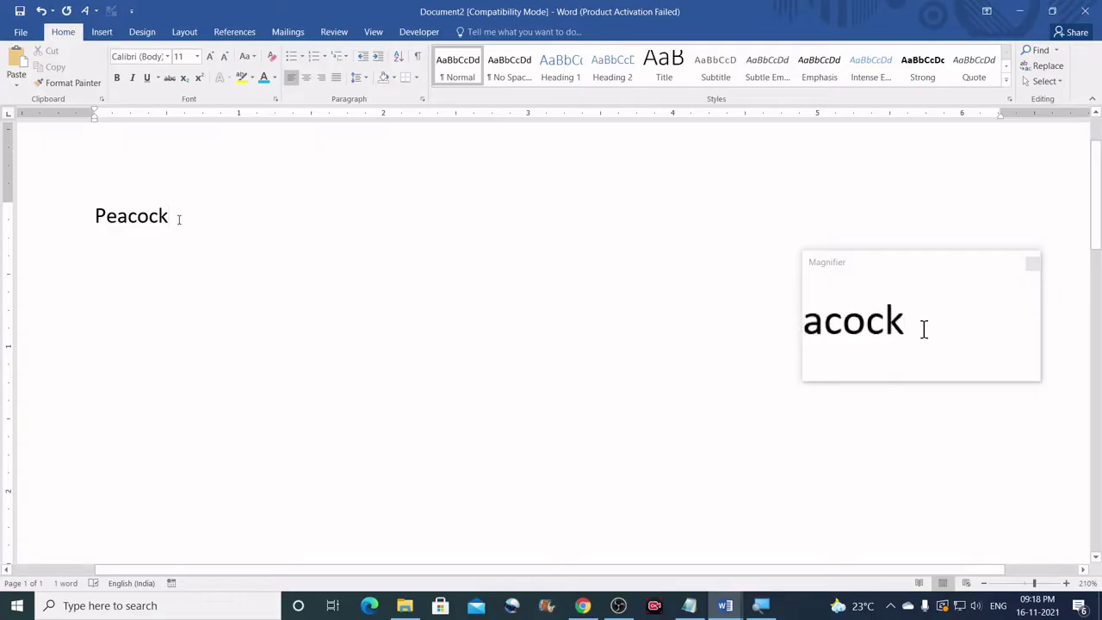
{"action": "left_click_drag", "start_coordinate": [171, 217], "coordinate": [86, 215]}
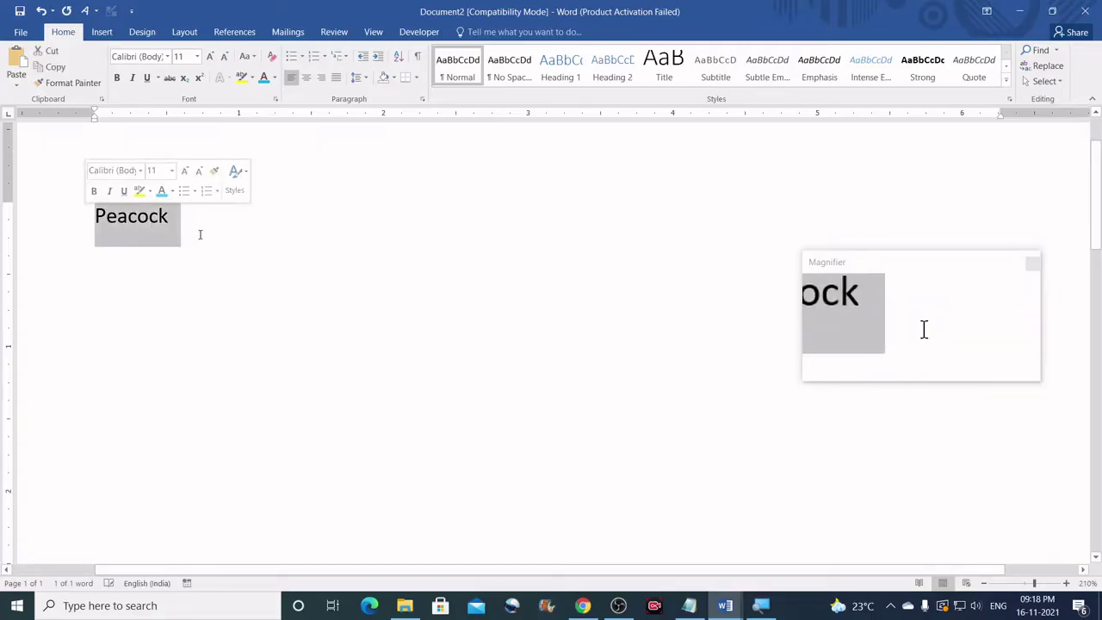
{"action": "left_click", "coordinate": [211, 58]}
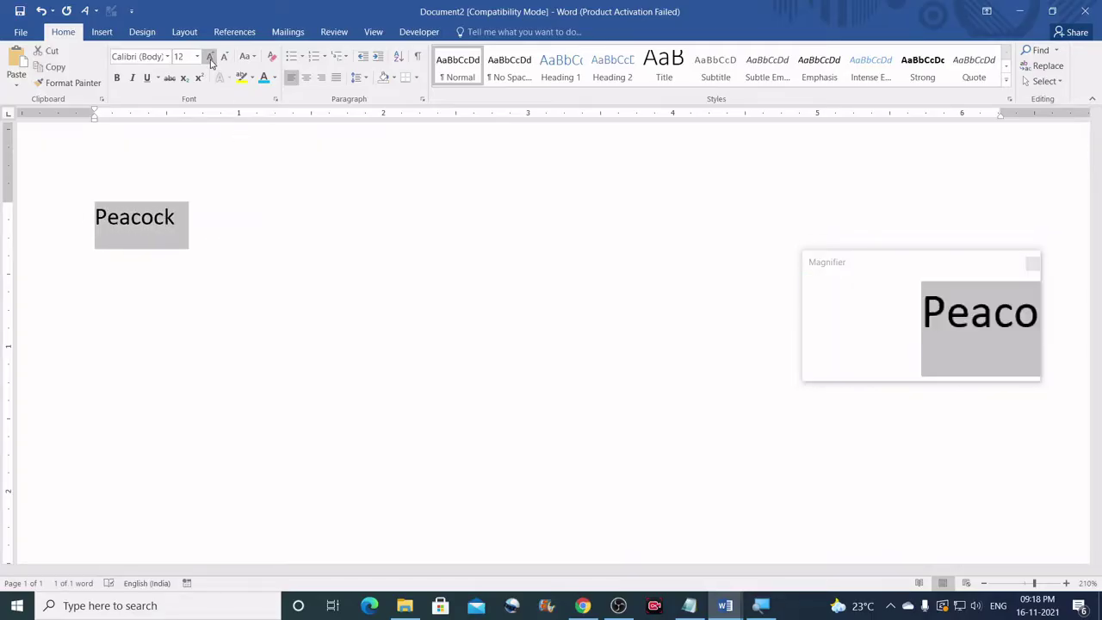
{"action": "left_click", "coordinate": [210, 58]}
{"action": "left_click", "coordinate": [210, 58]}
{"action": "left_click", "coordinate": [210, 58]}
{"action": "left_click", "coordinate": [210, 57]}
{"action": "left_click", "coordinate": [210, 57]}
{"action": "left_click", "coordinate": [210, 58]}
{"action": "left_click", "coordinate": [210, 58]}
{"action": "left_click", "coordinate": [210, 58]}
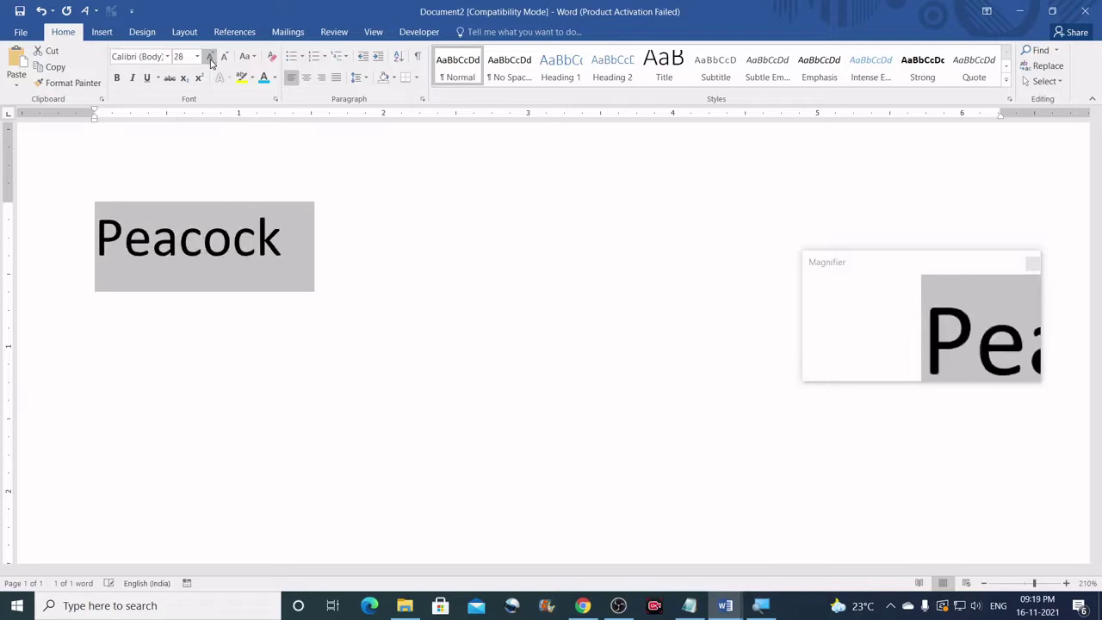
{"action": "left_click", "coordinate": [210, 58]}
{"action": "left_click", "coordinate": [210, 58]}
{"action": "left_click", "coordinate": [210, 58]}
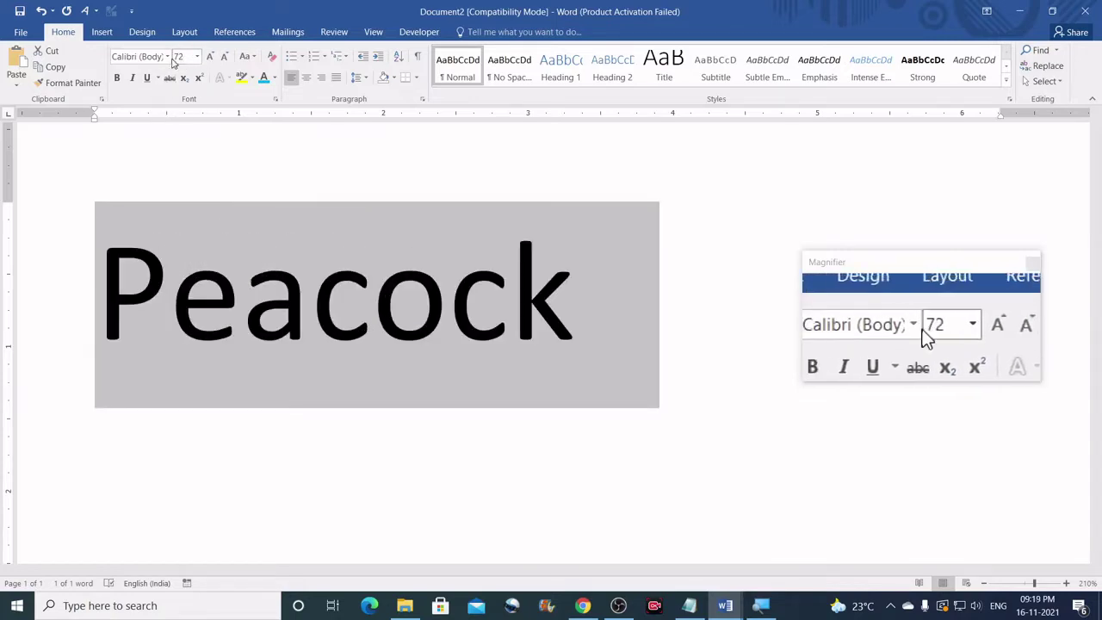
Set the font of the word Peacock to Parisienne
{"action": "left_click", "coordinate": [167, 57]}
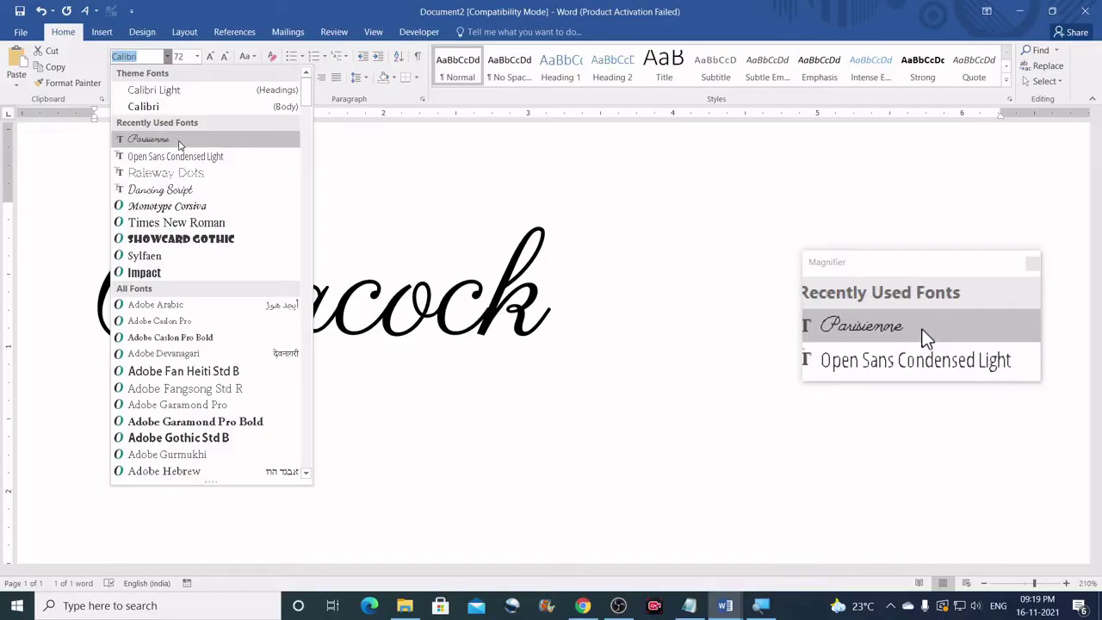
{"action": "left_click", "coordinate": [179, 141]}
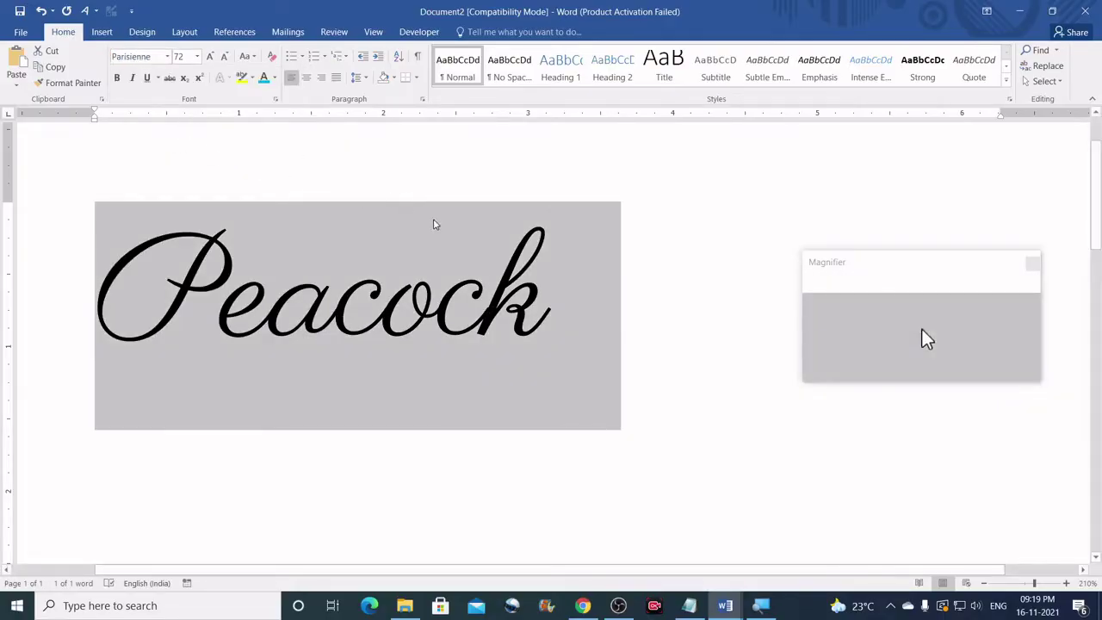
{"action": "left_click", "coordinate": [674, 301]}
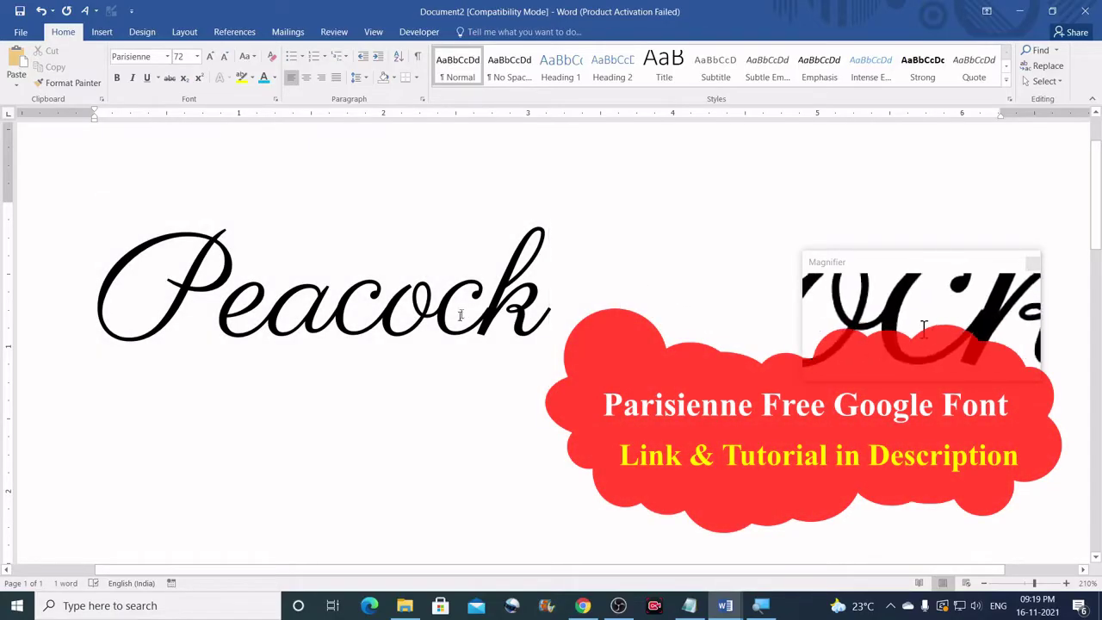
Color the word Peacock with the standard Light Blue
{"action": "left_click_drag", "start_coordinate": [580, 296], "coordinate": [107, 314]}
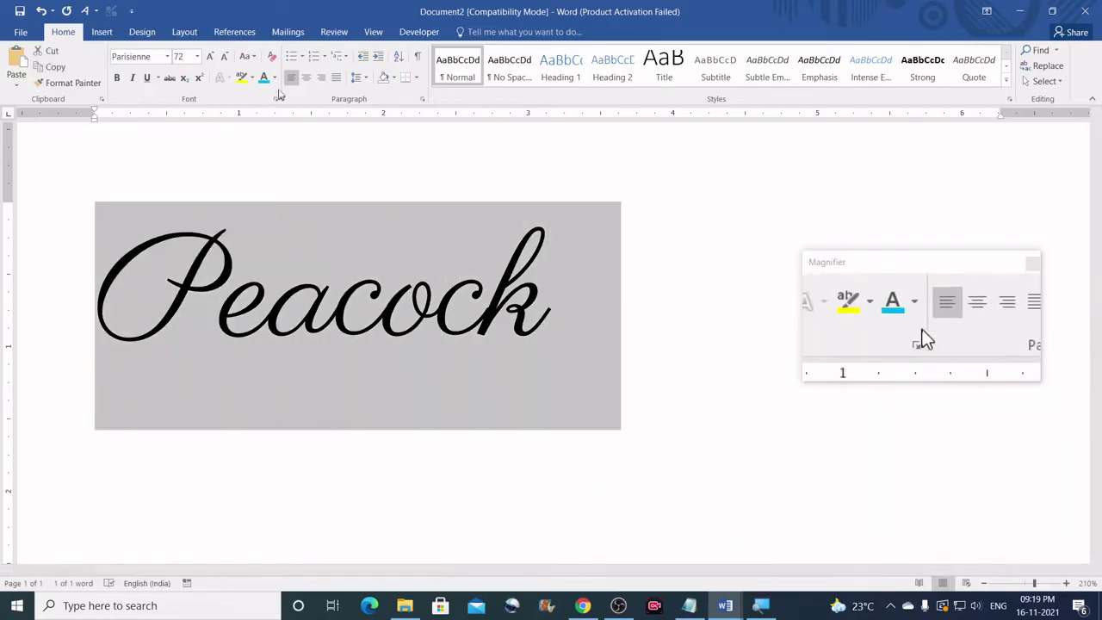
{"action": "left_click", "coordinate": [275, 77]}
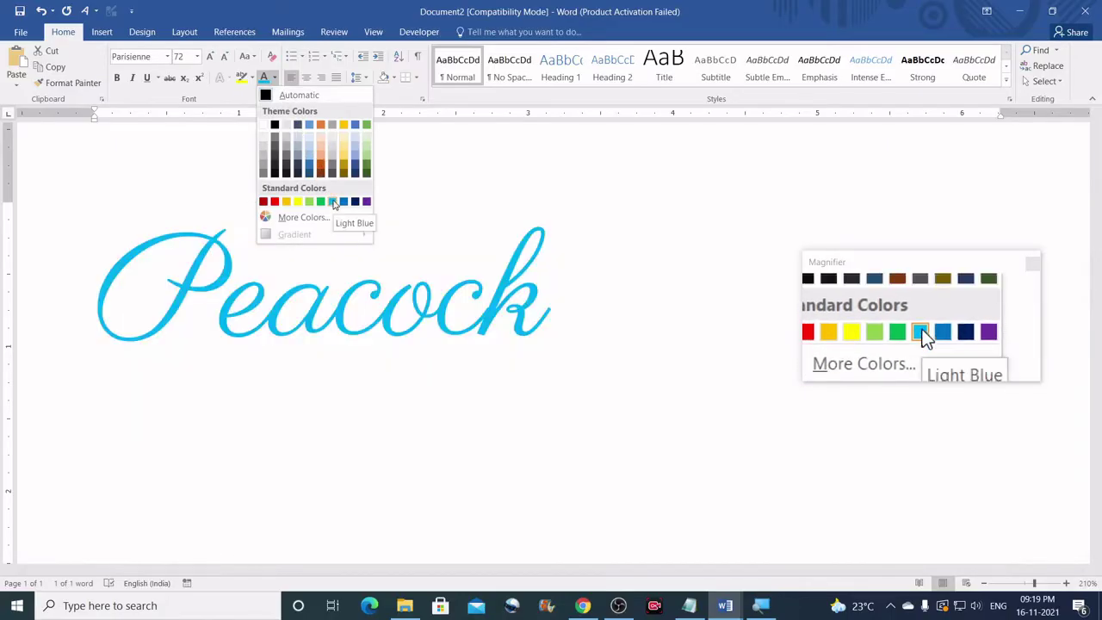
{"action": "left_click", "coordinate": [333, 202]}
{"action": "left_click", "coordinate": [597, 280]}
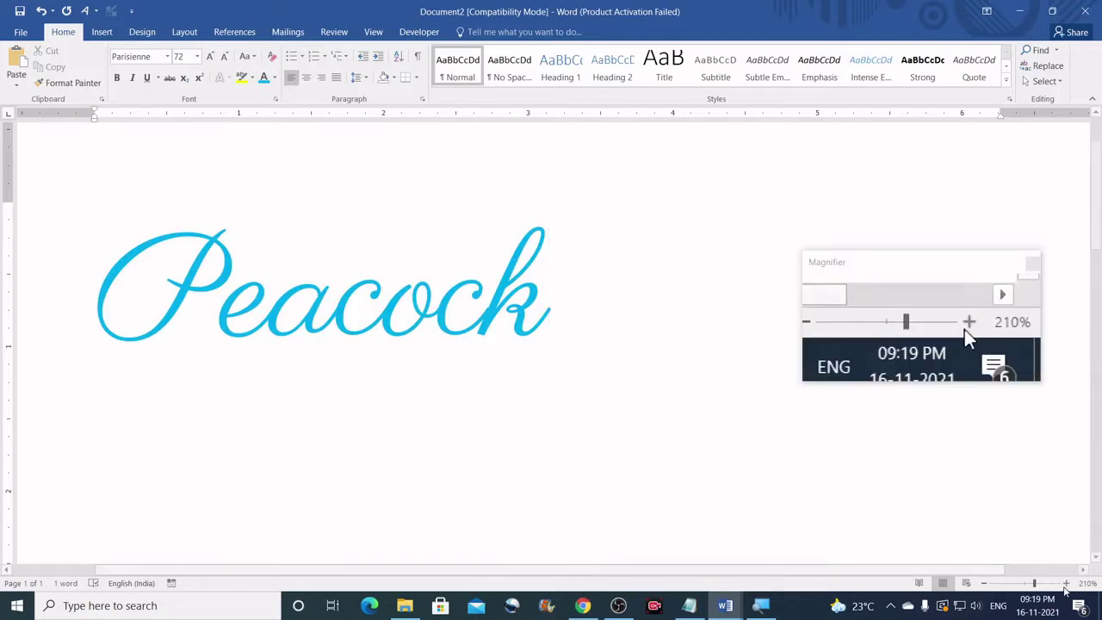
Trace the letter P with a Curve shape along the middle of its stroke, about 0.9" wide and 0.76" high
{"action": "left_click", "coordinate": [1066, 583]}
{"action": "left_click", "coordinate": [1066, 583]}
{"action": "left_click", "coordinate": [1066, 584]}
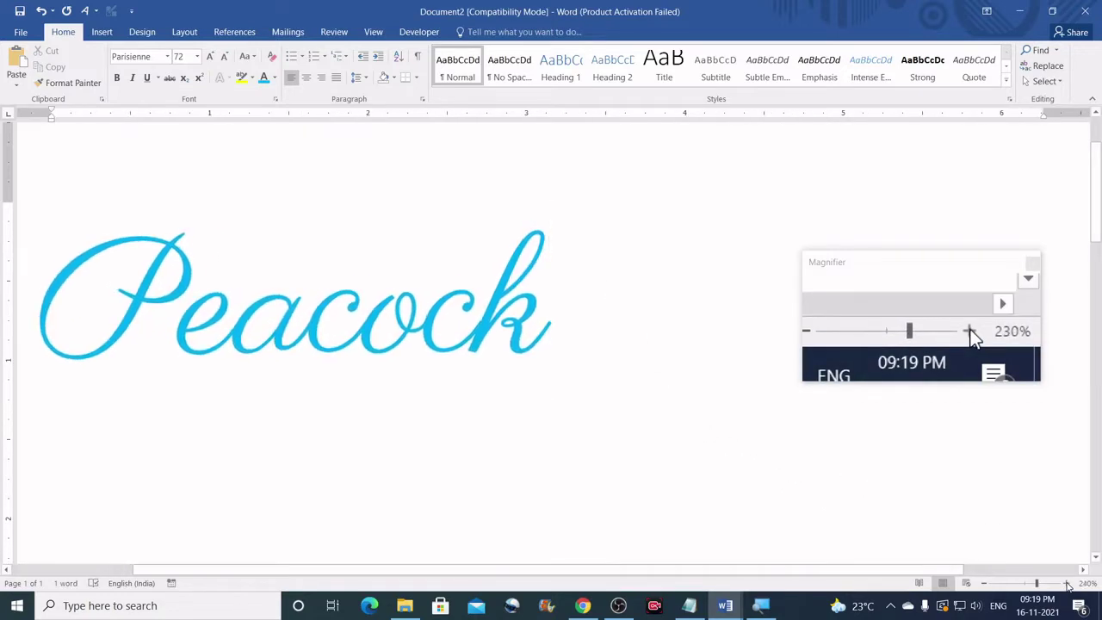
{"action": "left_click", "coordinate": [1067, 583]}
{"action": "left_click", "coordinate": [1066, 583]}
{"action": "left_click_drag", "start_coordinate": [696, 570], "coordinate": [540, 570]}
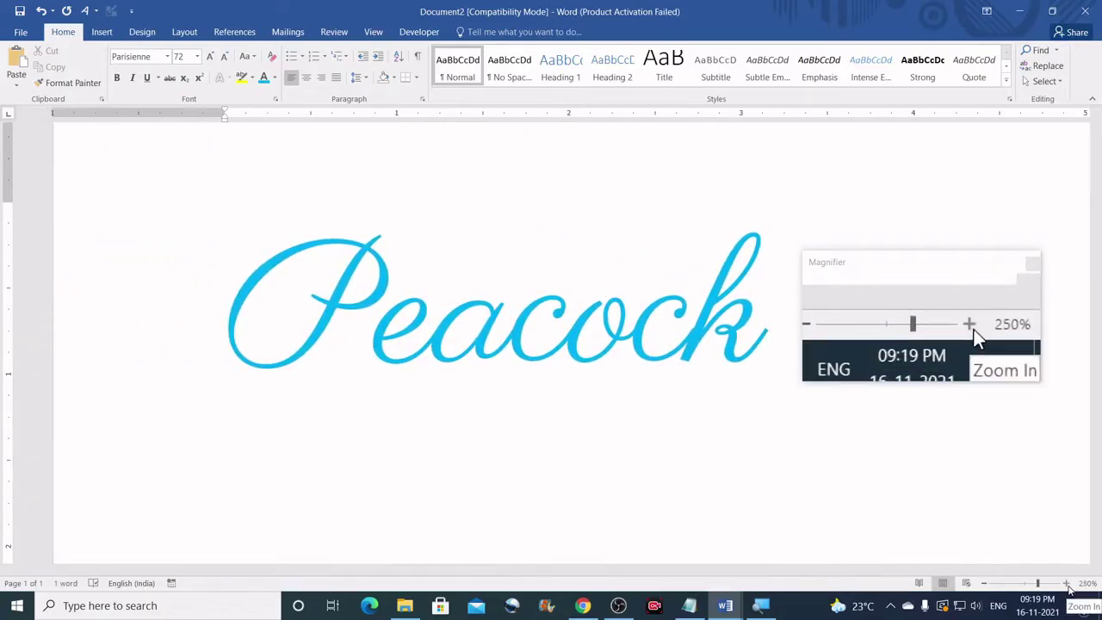
{"action": "left_click", "coordinate": [1067, 583]}
{"action": "left_click", "coordinate": [1066, 583]}
{"action": "left_click", "coordinate": [1067, 584]}
{"action": "left_click", "coordinate": [1067, 583]}
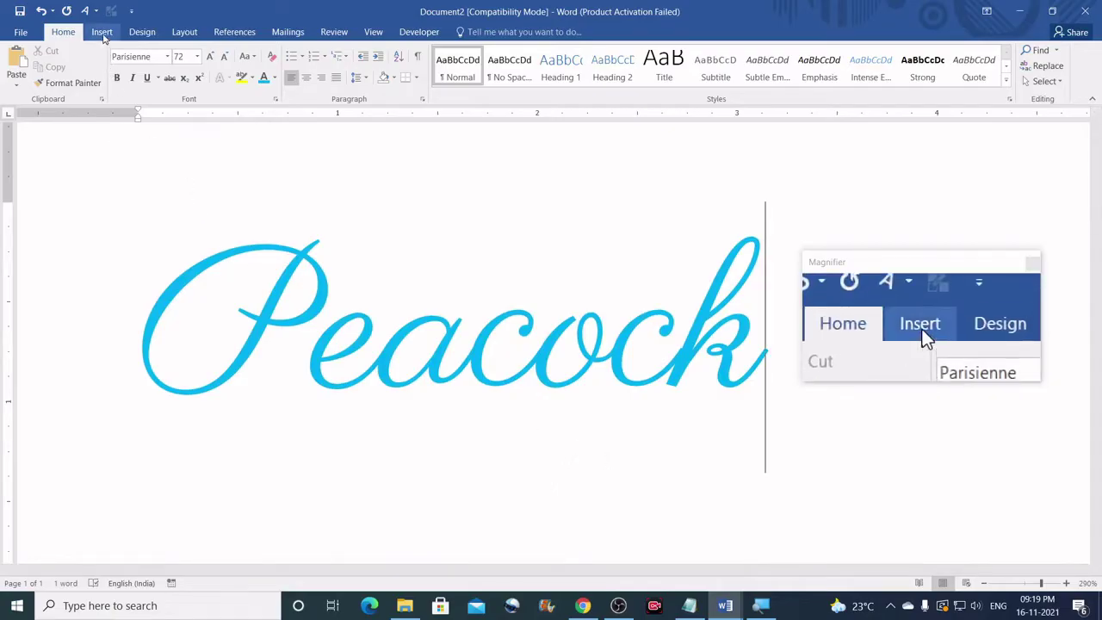
{"action": "left_click", "coordinate": [102, 33]}
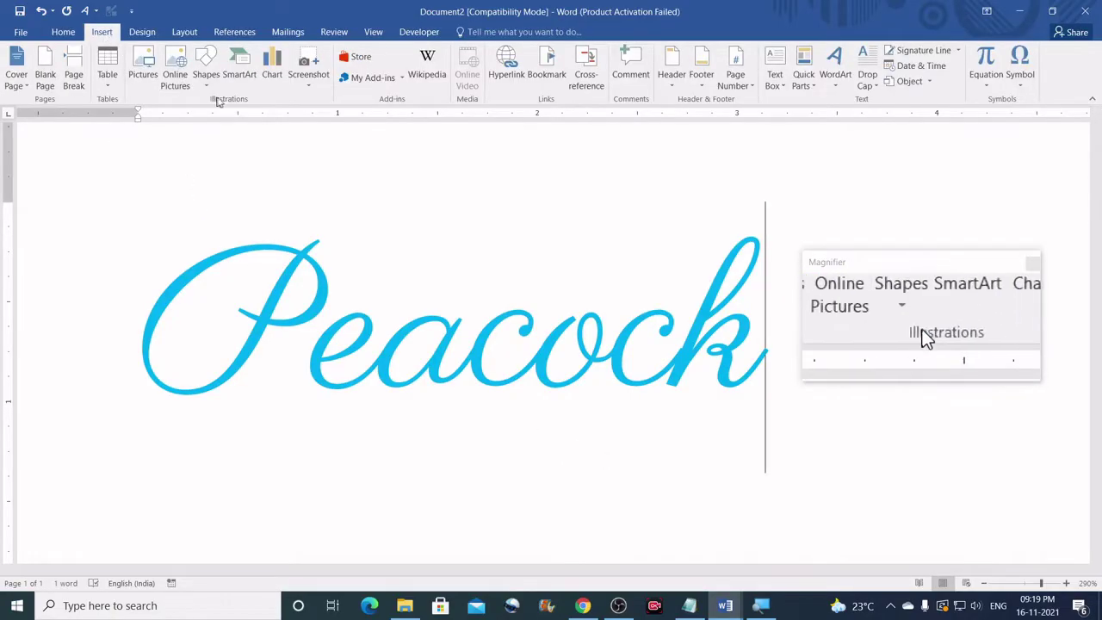
{"action": "left_click", "coordinate": [207, 86]}
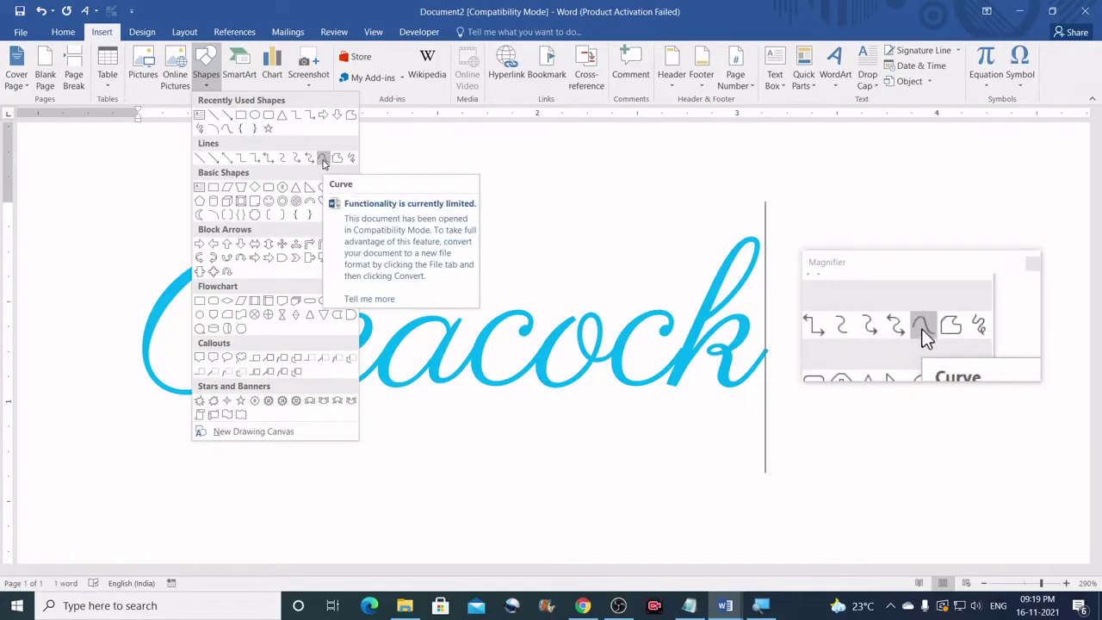
{"action": "left_click", "coordinate": [323, 160]}
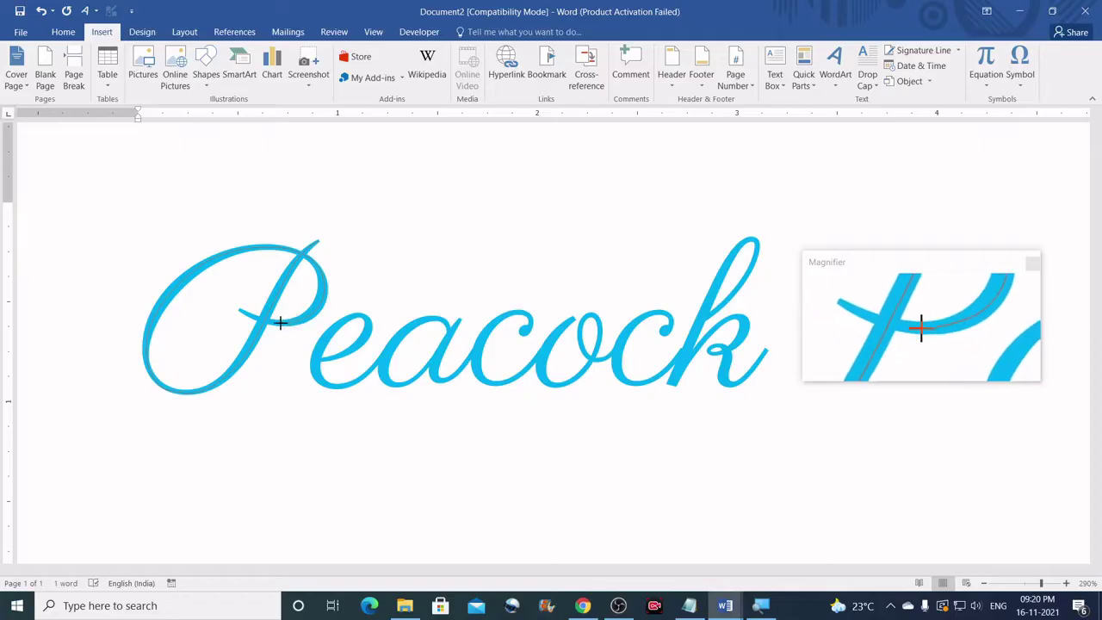
{"action": "left_click", "coordinate": [230, 305]}
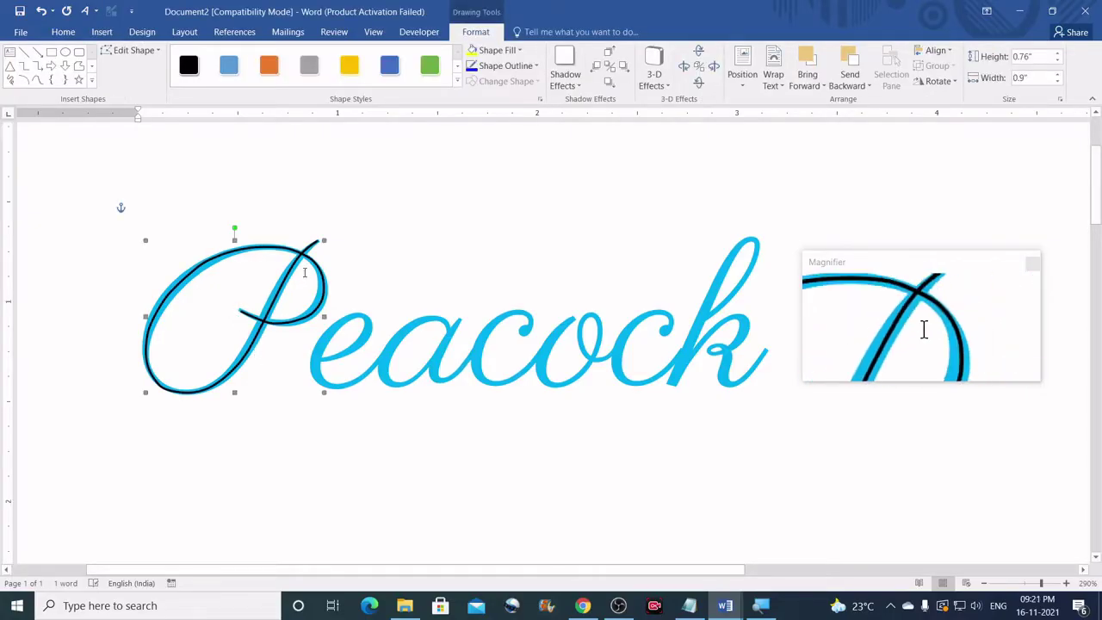
Move the traced P below the blue word to inspect its outline, and undo the move
{"action": "scroll", "coordinate": [304, 272], "scroll_direction": "down", "scroll_amount": 2}
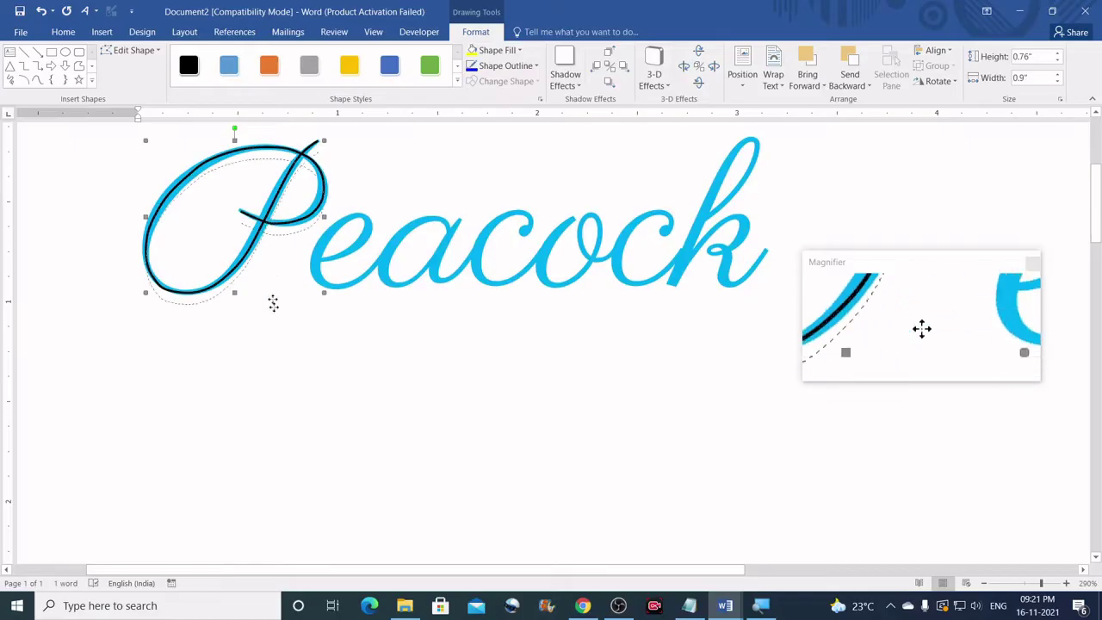
{"action": "left_click_drag", "start_coordinate": [273, 303], "coordinate": [267, 430]}
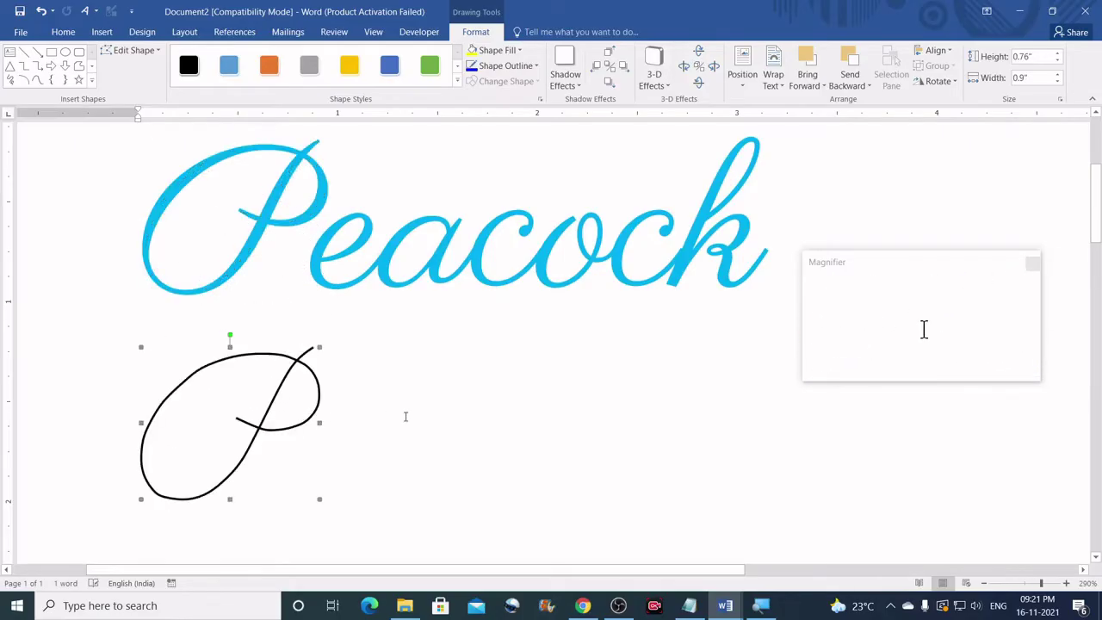
{"action": "scroll", "coordinate": [411, 413], "scroll_direction": "down", "scroll_amount": 2}
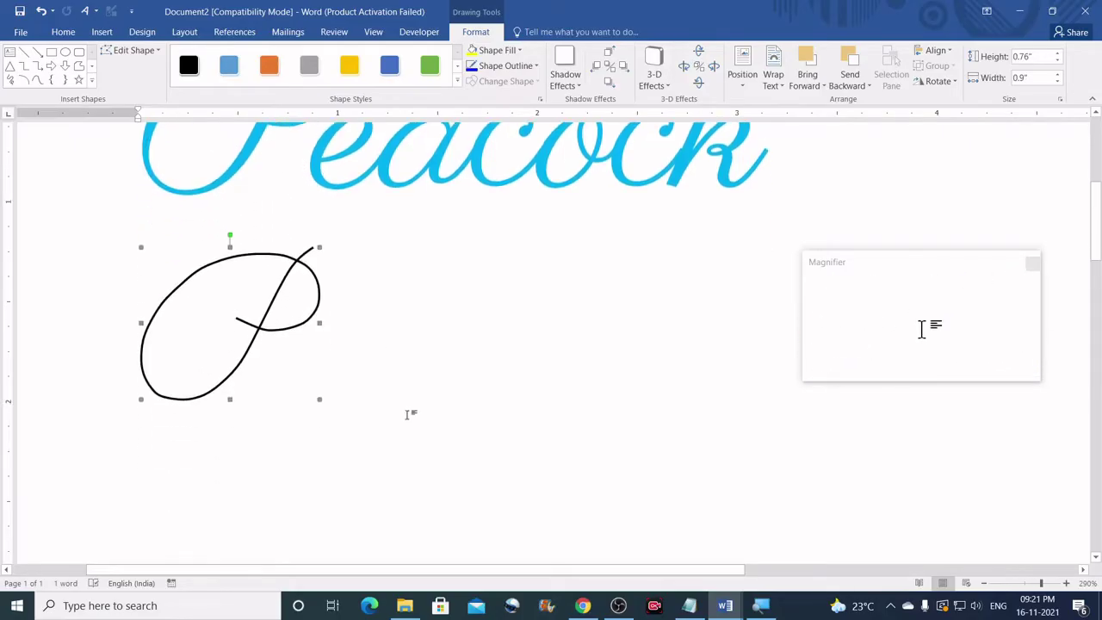
{"action": "scroll", "coordinate": [320, 396], "scroll_direction": "up", "scroll_amount": 2}
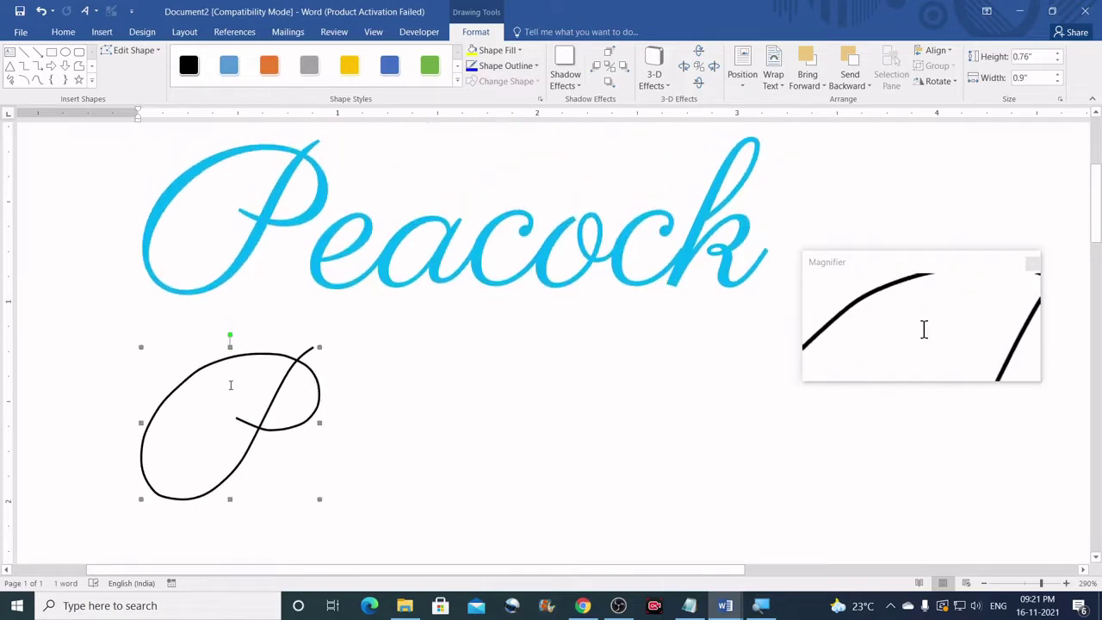
{"action": "key", "text": "ctrl+z"}
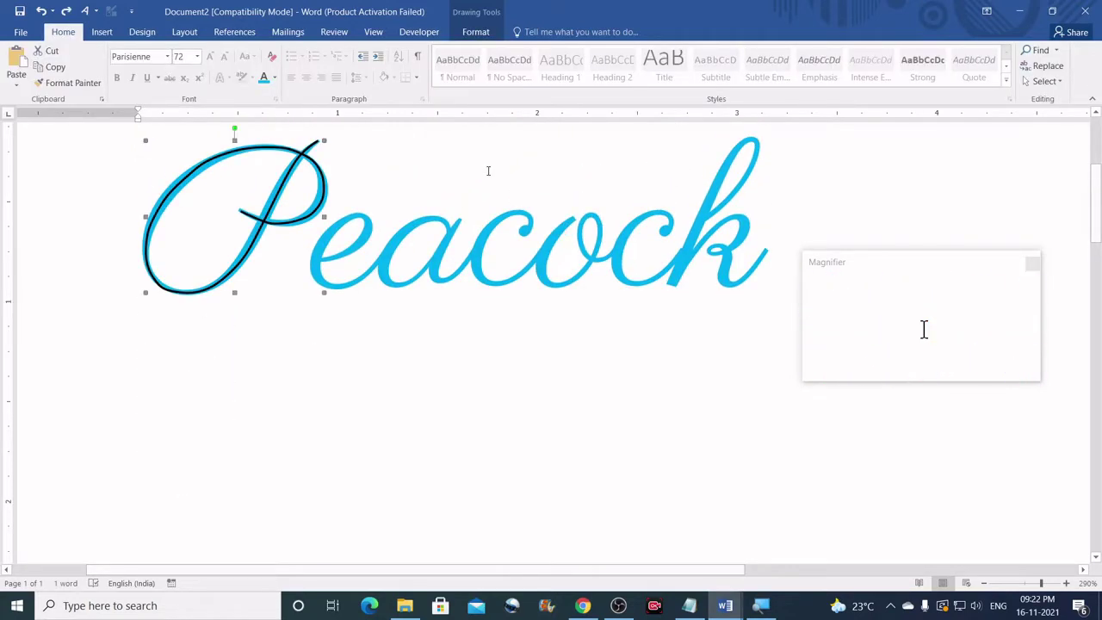
{"action": "left_click", "coordinate": [403, 171]}
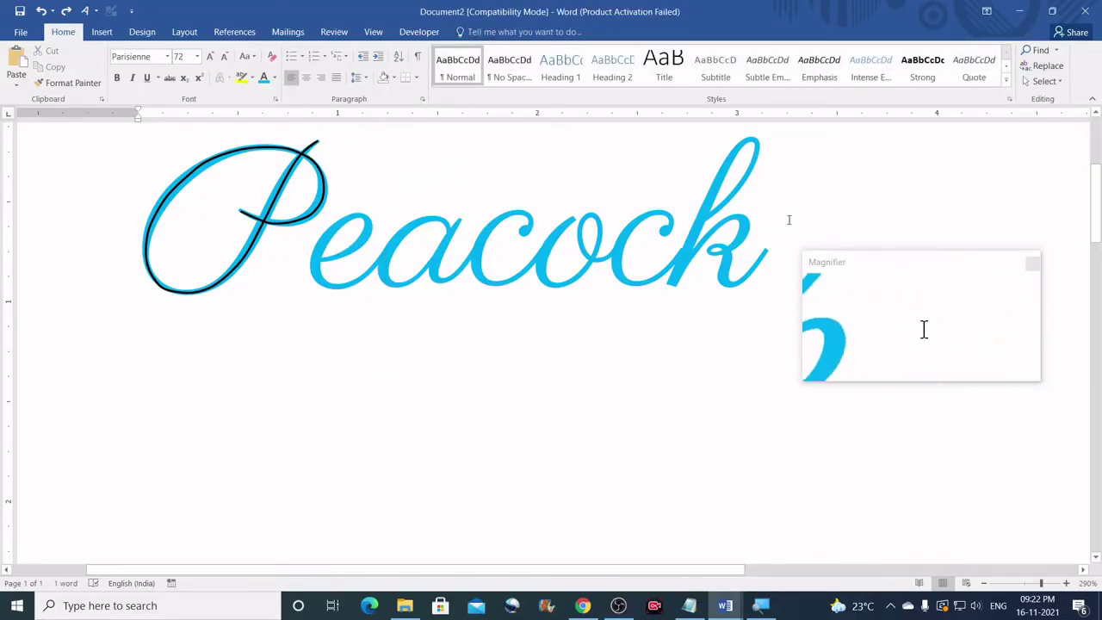
Trace the letter e with a Curve shape along the middle of its stroke, from the crossbar around to the exit tail
{"action": "left_click", "coordinate": [102, 35]}
{"action": "left_click", "coordinate": [211, 84]}
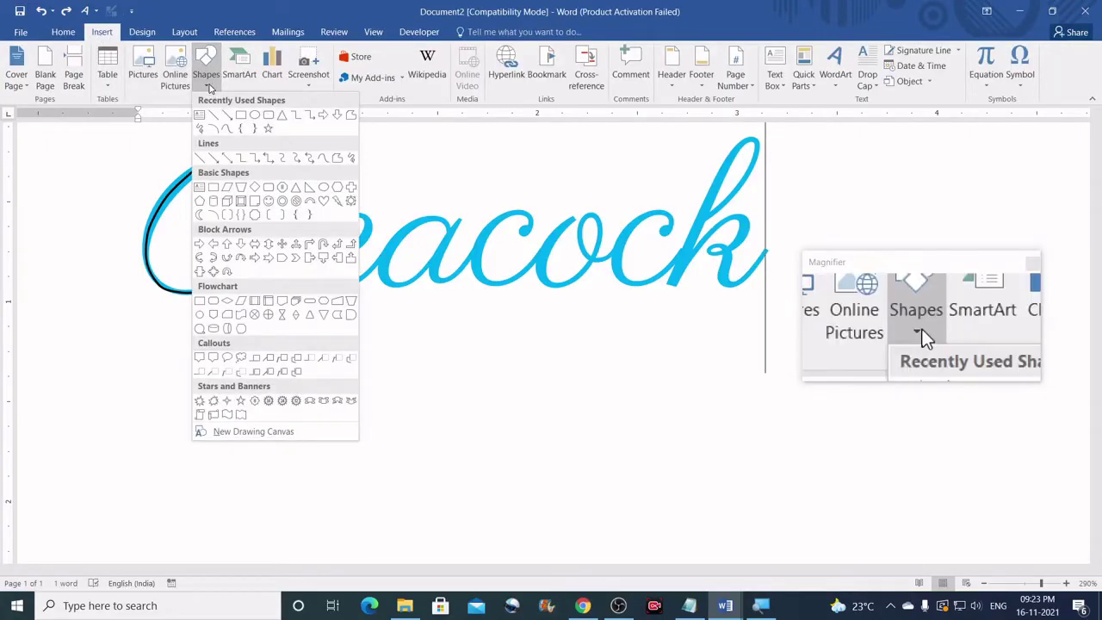
{"action": "left_click", "coordinate": [324, 160]}
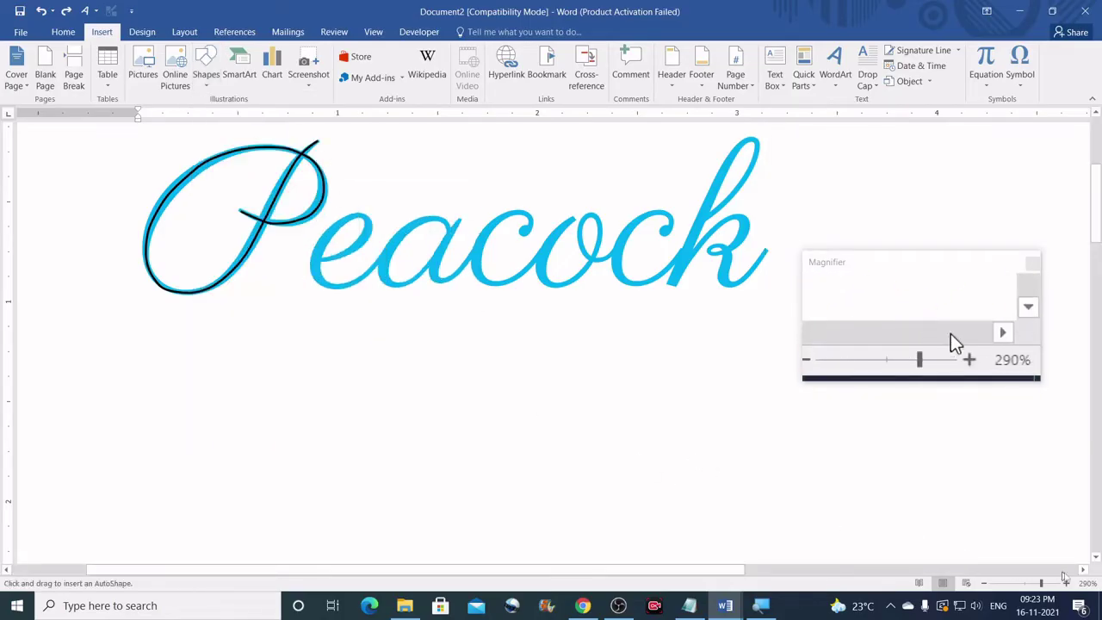
{"action": "left_click", "coordinate": [1068, 583]}
{"action": "left_click", "coordinate": [1067, 584]}
{"action": "left_click", "coordinate": [1067, 584]}
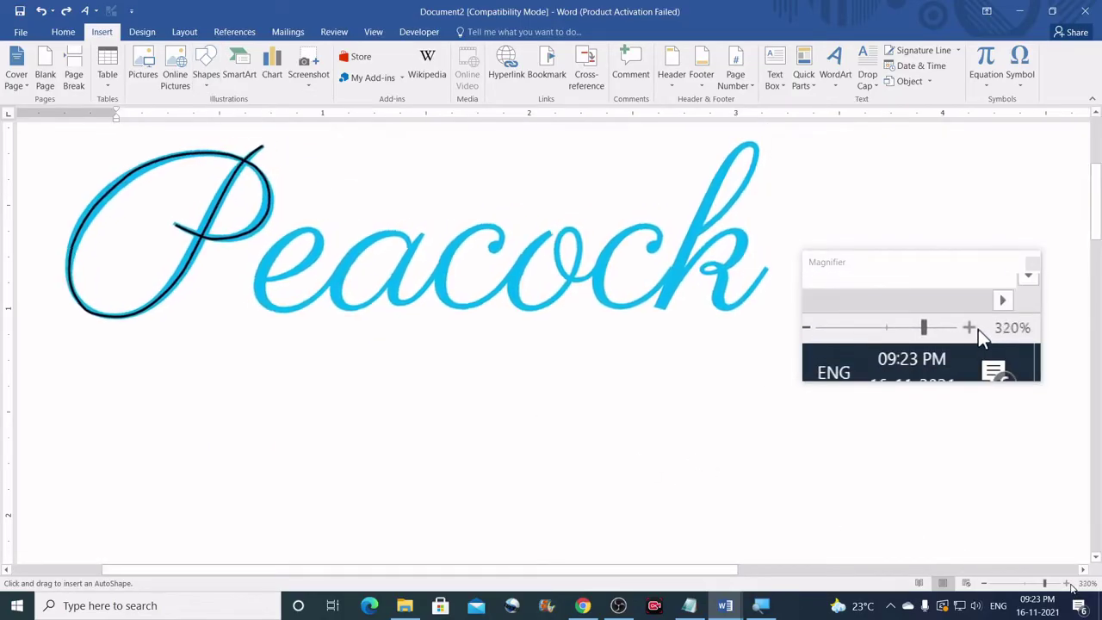
{"action": "left_click", "coordinate": [1067, 584]}
{"action": "left_click", "coordinate": [1067, 584]}
{"action": "left_click", "coordinate": [1067, 584]}
{"action": "left_click", "coordinate": [1067, 584]}
{"action": "left_click", "coordinate": [1067, 584]}
{"action": "left_click", "coordinate": [1067, 584]}
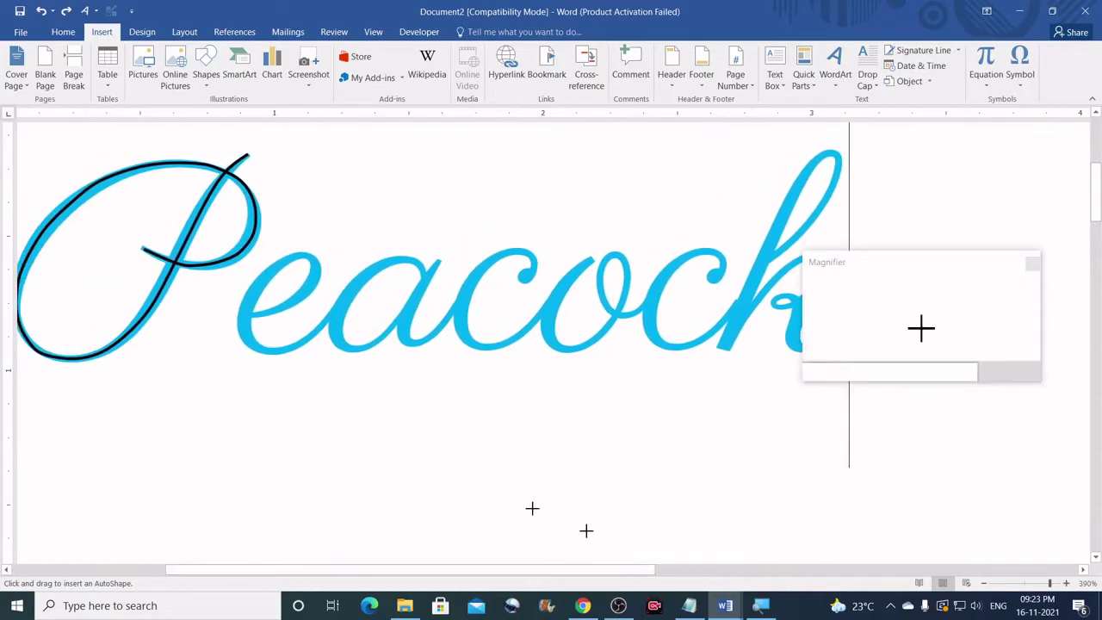
{"action": "left_click", "coordinate": [246, 317]}
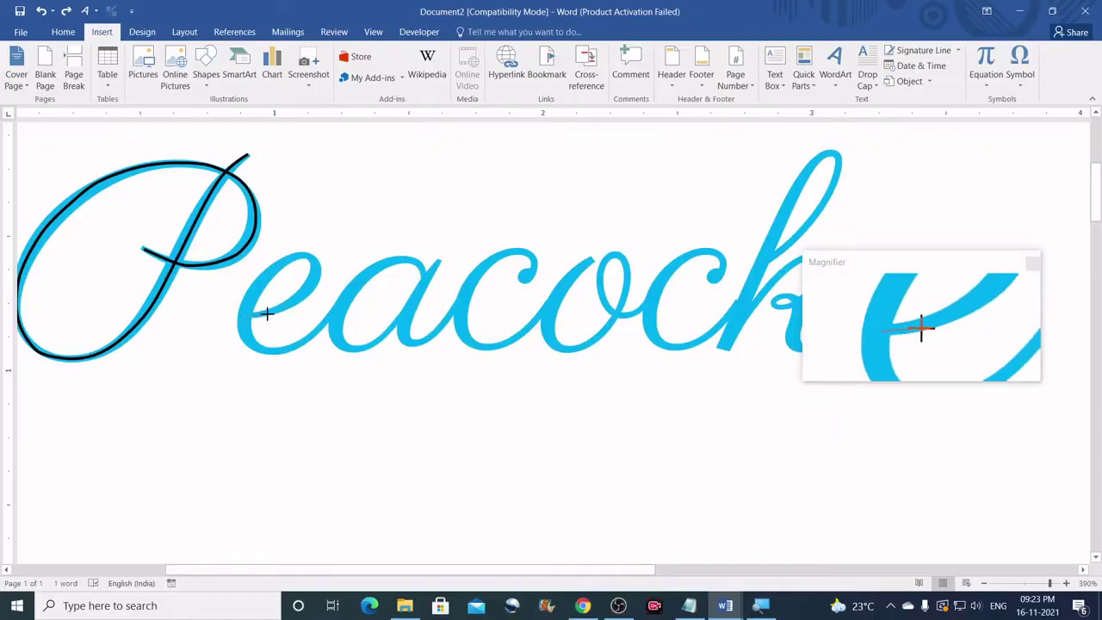
{"action": "left_click", "coordinate": [310, 282]}
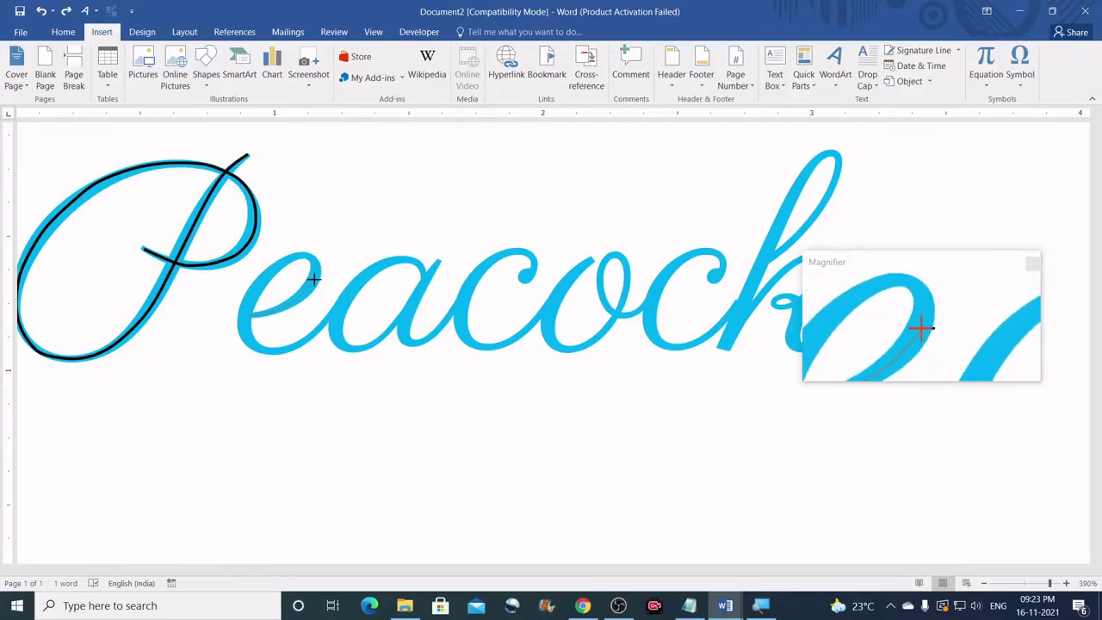
{"action": "left_click_drag", "start_coordinate": [312, 277], "coordinate": [315, 266]}
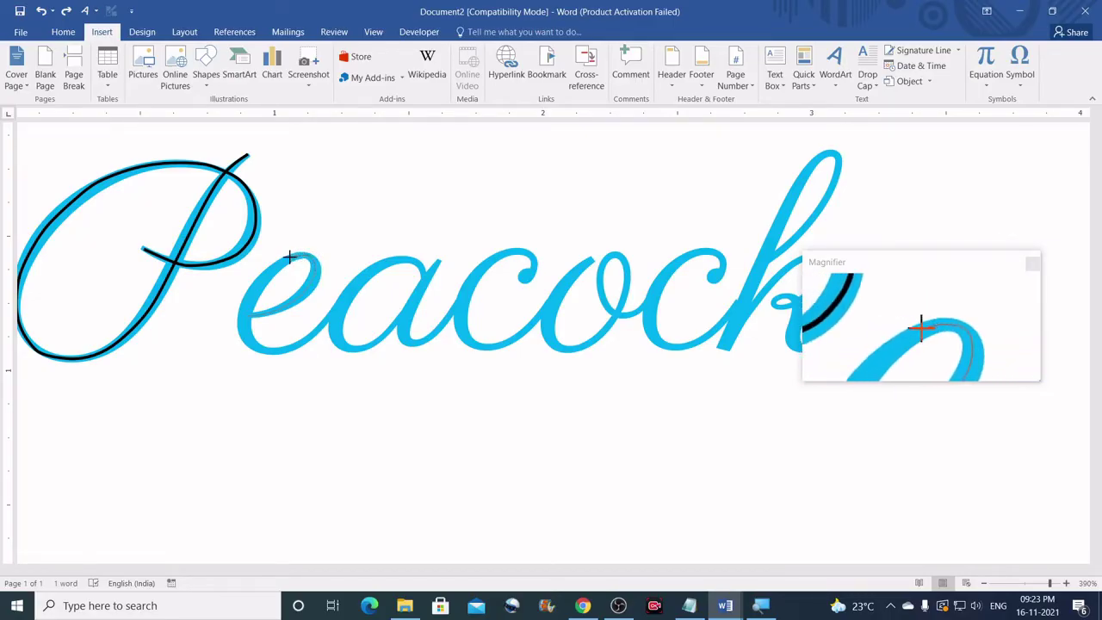
{"action": "left_click_drag", "start_coordinate": [278, 264], "coordinate": [263, 276]}
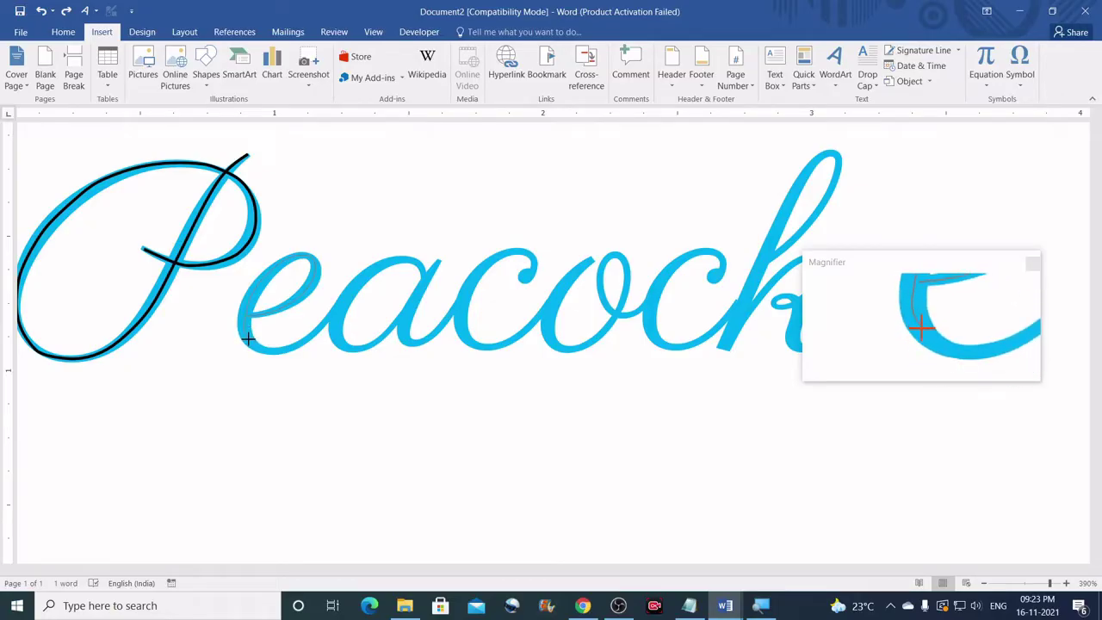
{"action": "double_click", "coordinate": [341, 304]}
Trace the bowl of the letter a and its upward stroke with a Curve shape about 0.39" wide and 0.34" high
{"action": "left_click", "coordinate": [102, 31]}
{"action": "left_click", "coordinate": [206, 74]}
{"action": "left_click", "coordinate": [345, 158]}
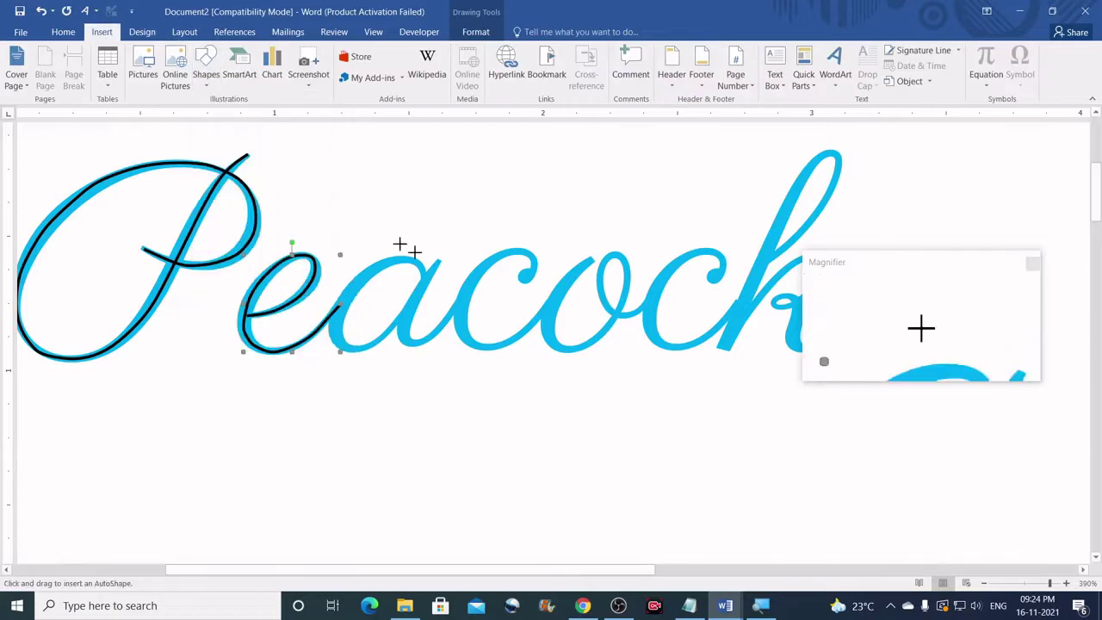
{"action": "left_click", "coordinate": [420, 267]}
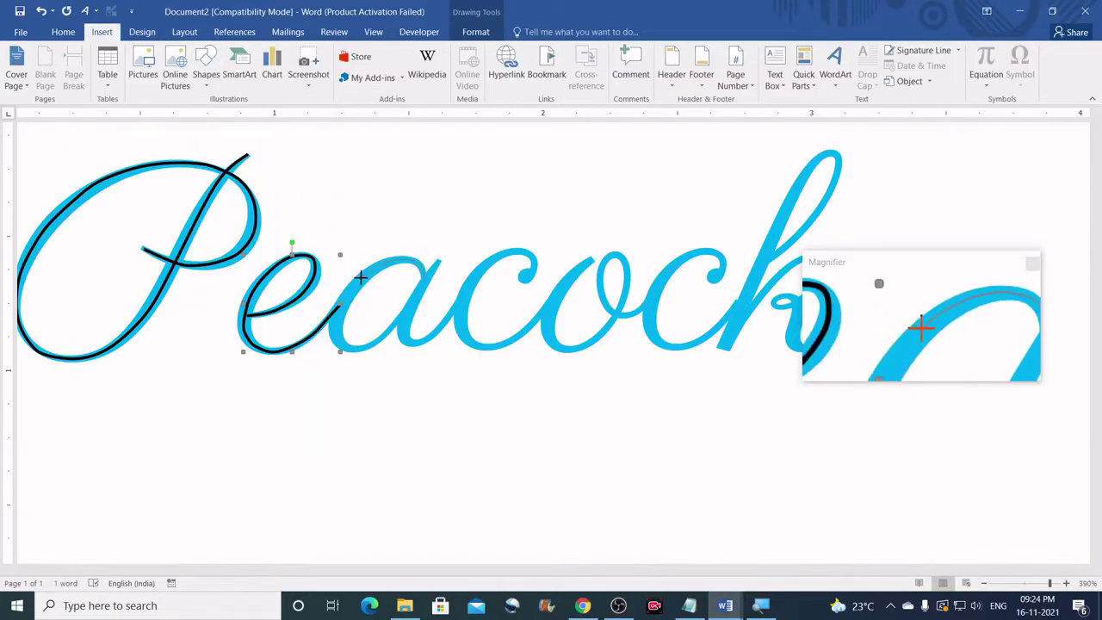
{"action": "left_click", "coordinate": [338, 340]}
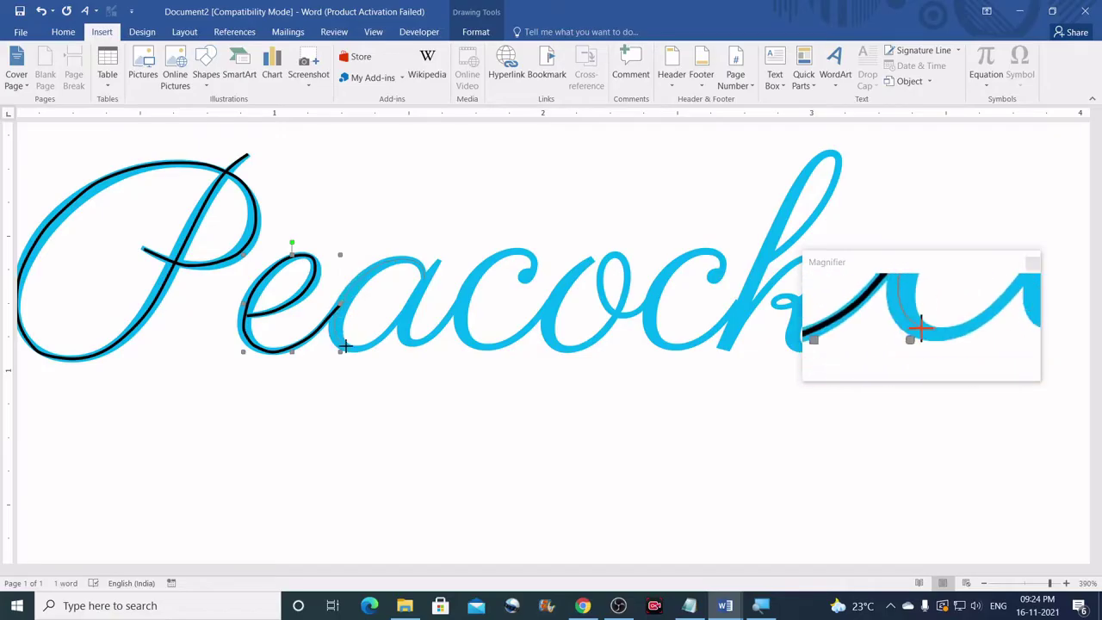
{"action": "double_click", "coordinate": [435, 260]}
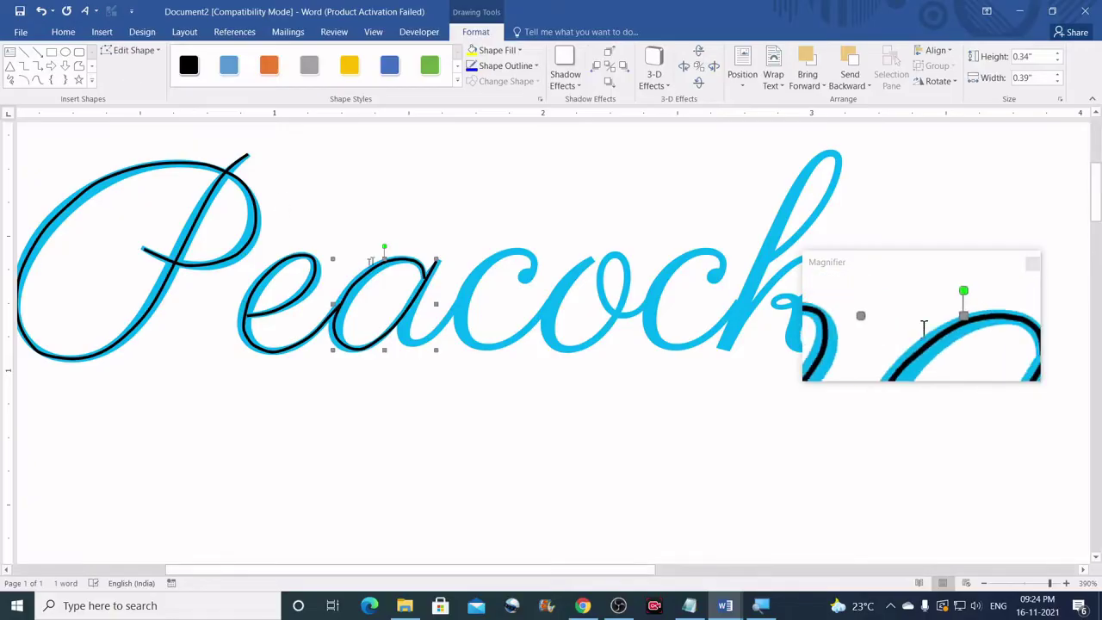
Trace the lower connecting tail of the letter a with a separate Curve shape about 0.22" wide and 0.16" high
{"action": "left_click", "coordinate": [101, 32]}
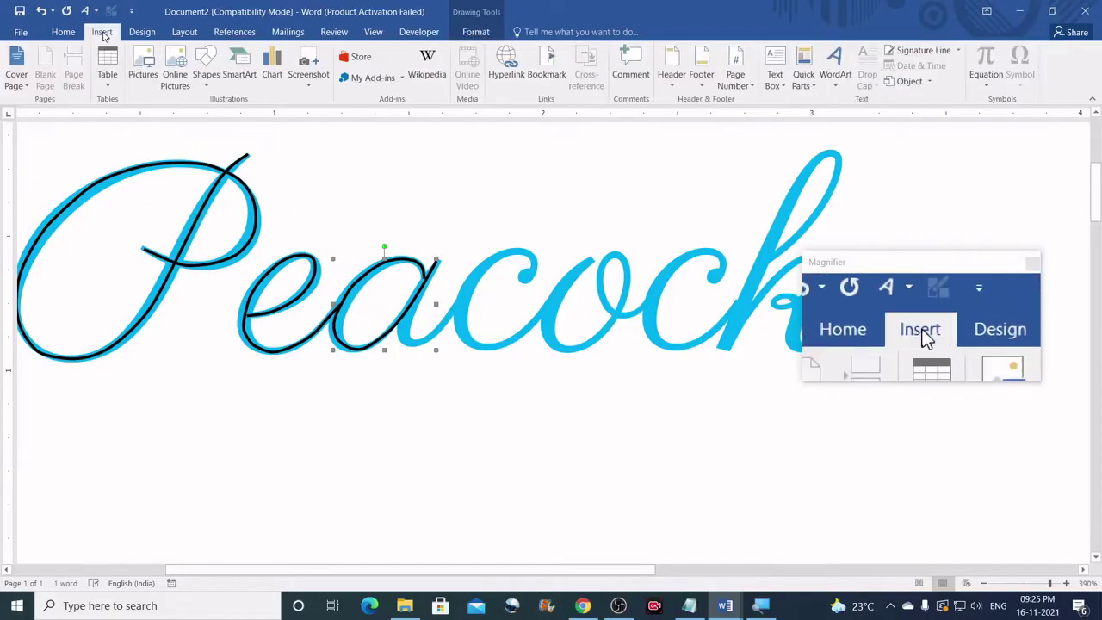
{"action": "left_click", "coordinate": [206, 81]}
{"action": "left_click", "coordinate": [202, 126]}
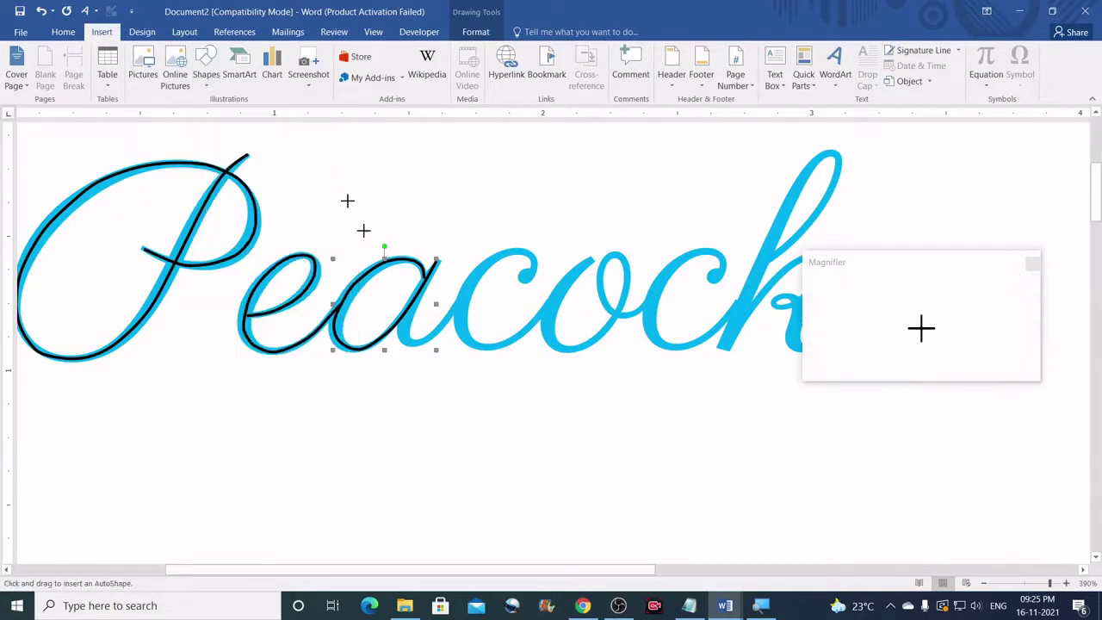
{"action": "left_click", "coordinate": [415, 343]}
{"action": "double_click", "coordinate": [458, 302]}
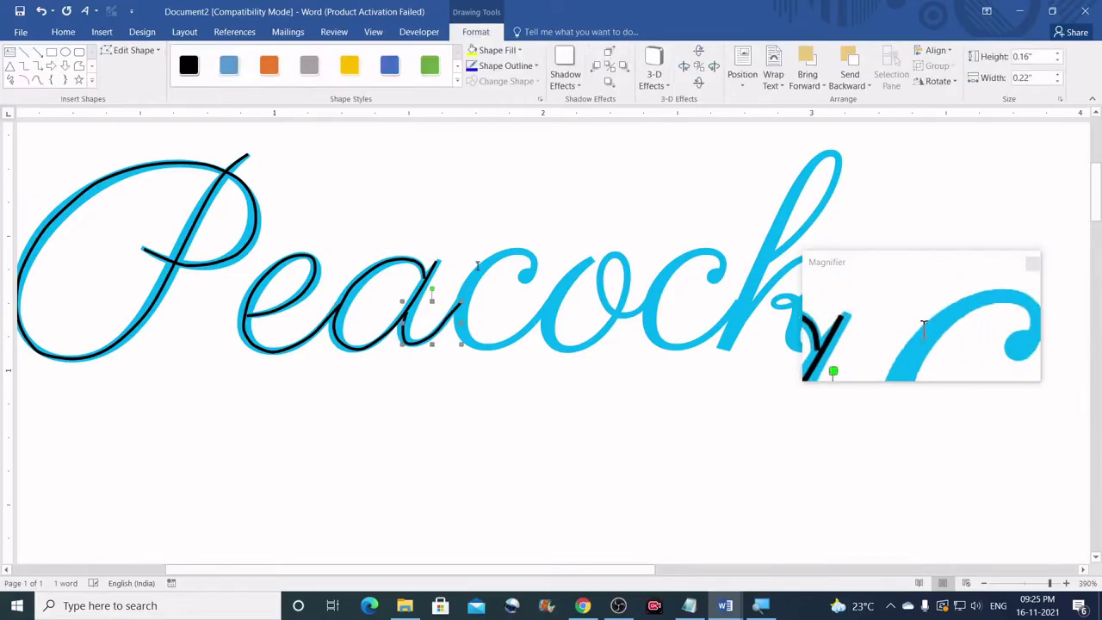
Trace the first c, about 0.34" wide and 0.36" high, and the o, about 0.38" wide and 0.36" high, with Curve shapes
{"action": "left_click", "coordinate": [37, 79]}
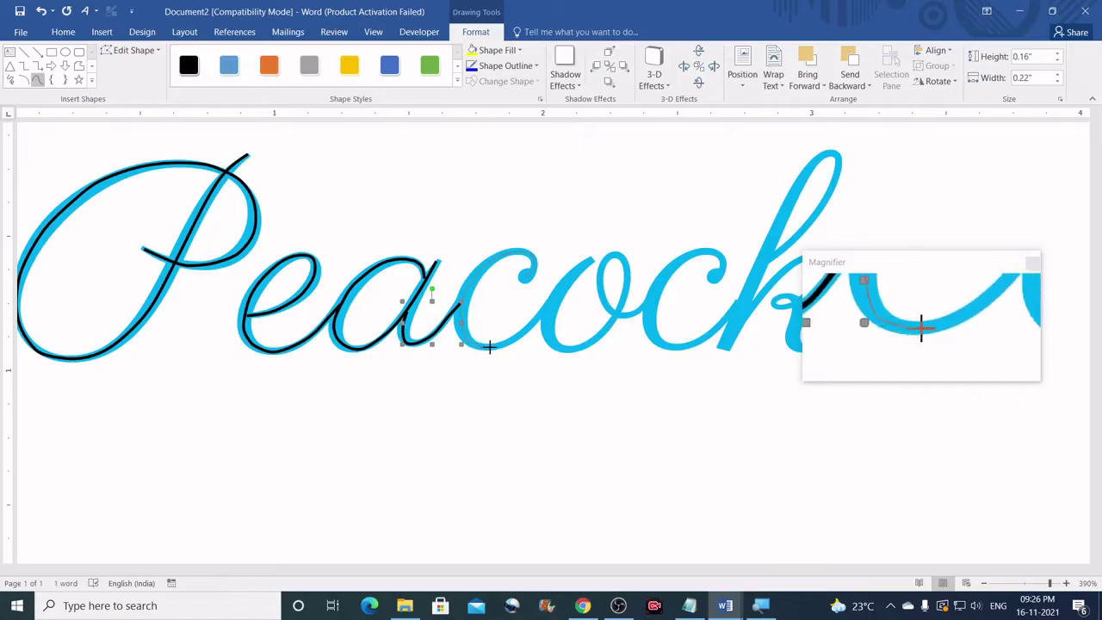
{"action": "double_click", "coordinate": [549, 303]}
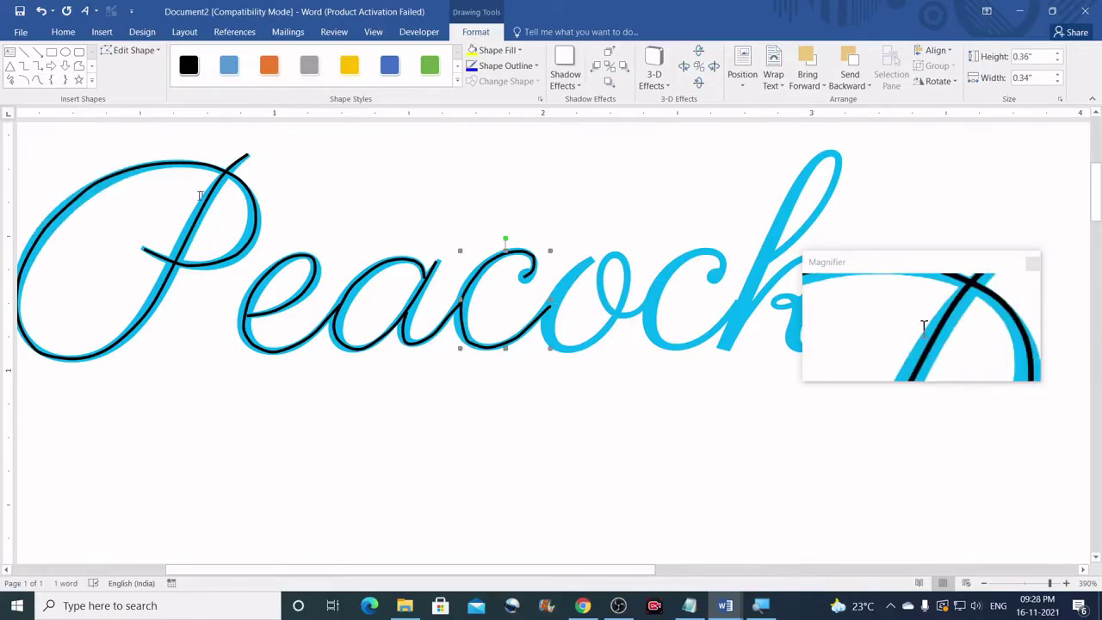
{"action": "left_click", "coordinate": [37, 80]}
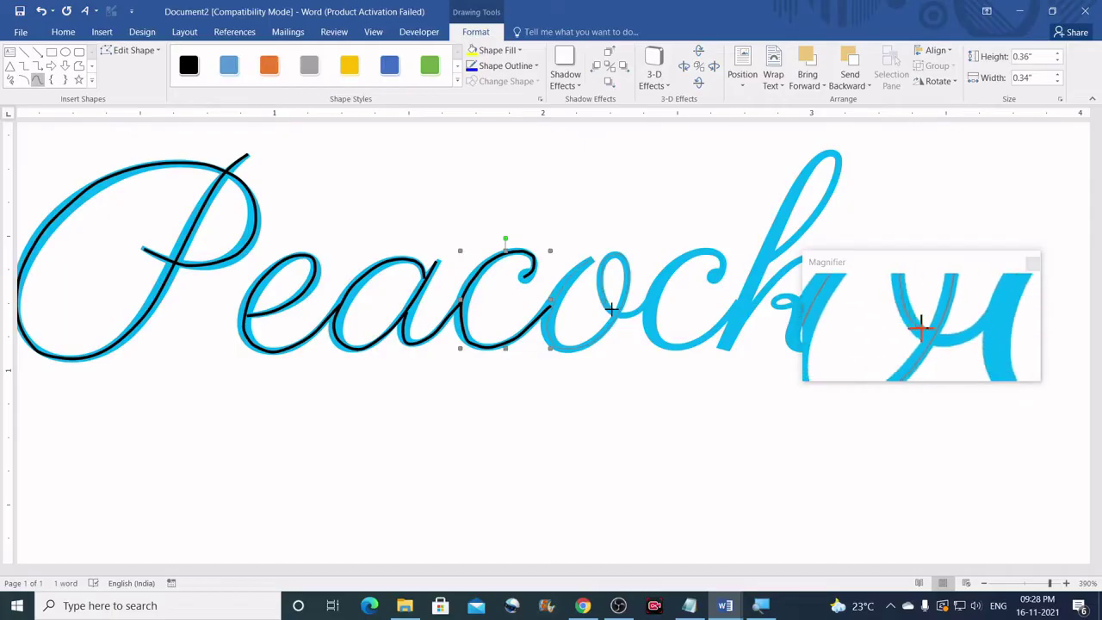
{"action": "double_click", "coordinate": [647, 301]}
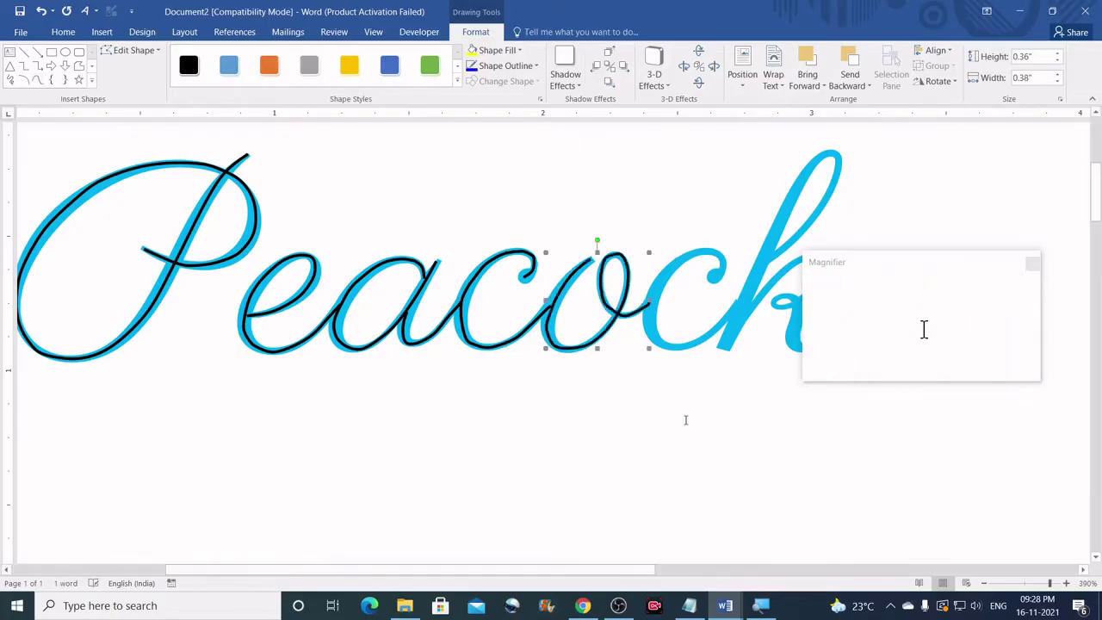
Trace the second c and the tall looped stem of the k, about 0.43" wide and 0.73" high, with separate Curve shapes
{"action": "left_click_drag", "start_coordinate": [642, 570], "coordinate": [788, 569]}
{"action": "left_click", "coordinate": [39, 81]}
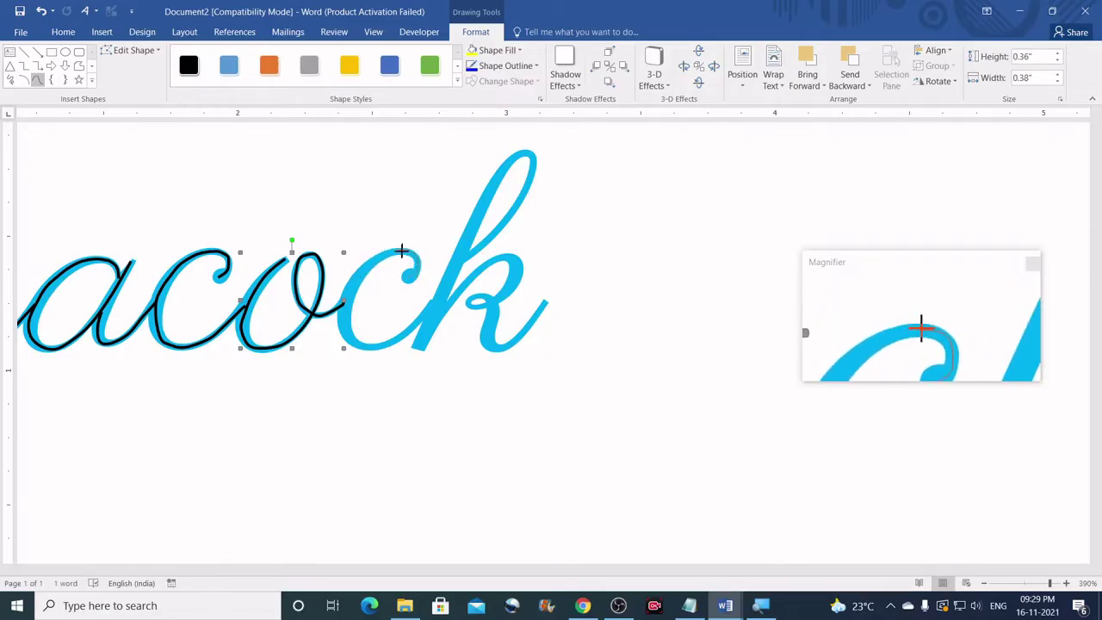
{"action": "left_click", "coordinate": [355, 278]}
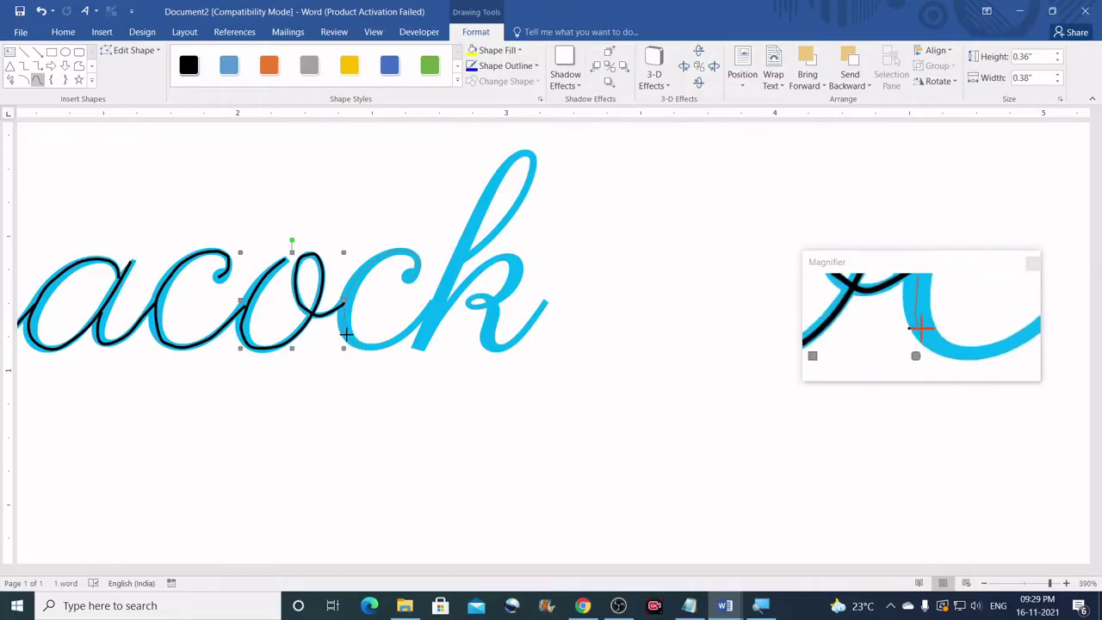
{"action": "left_click", "coordinate": [346, 331]}
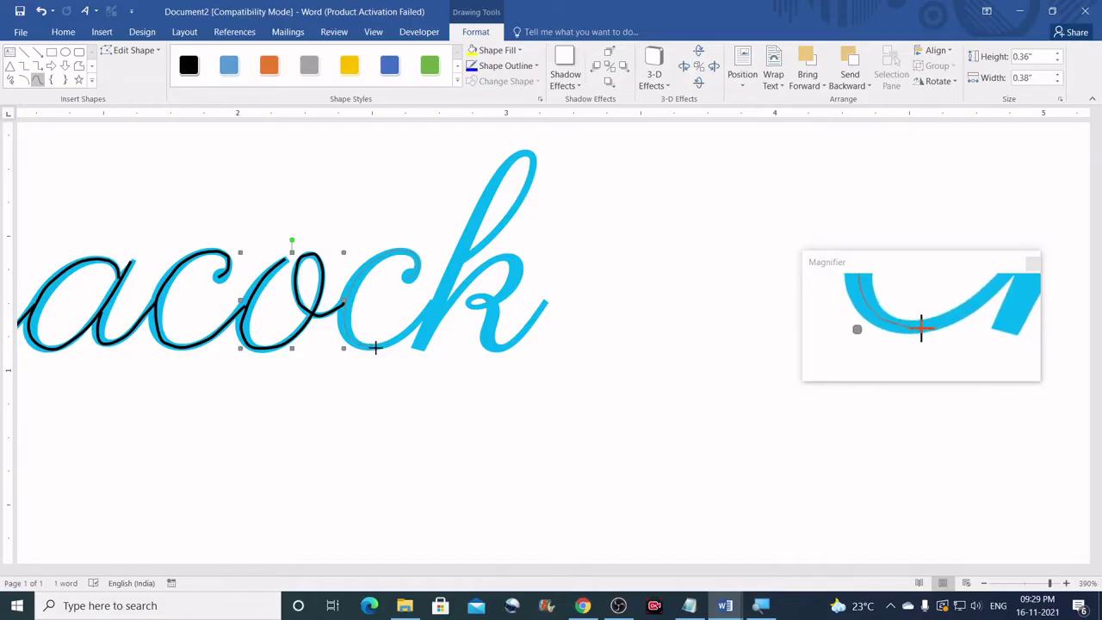
{"action": "double_click", "coordinate": [436, 298]}
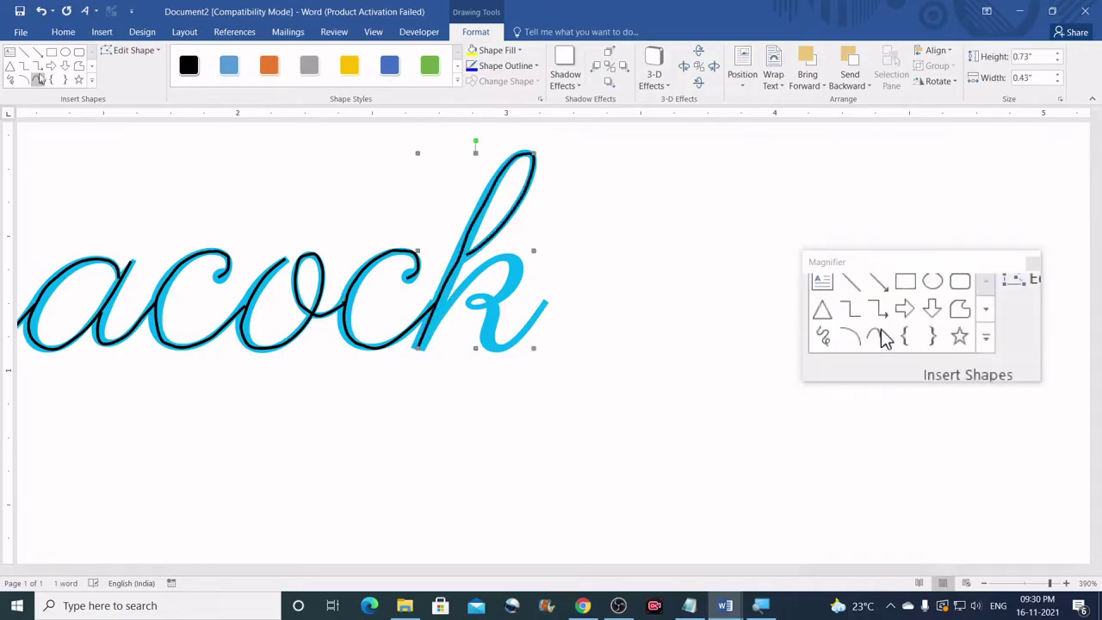
{"action": "left_click", "coordinate": [37, 79]}
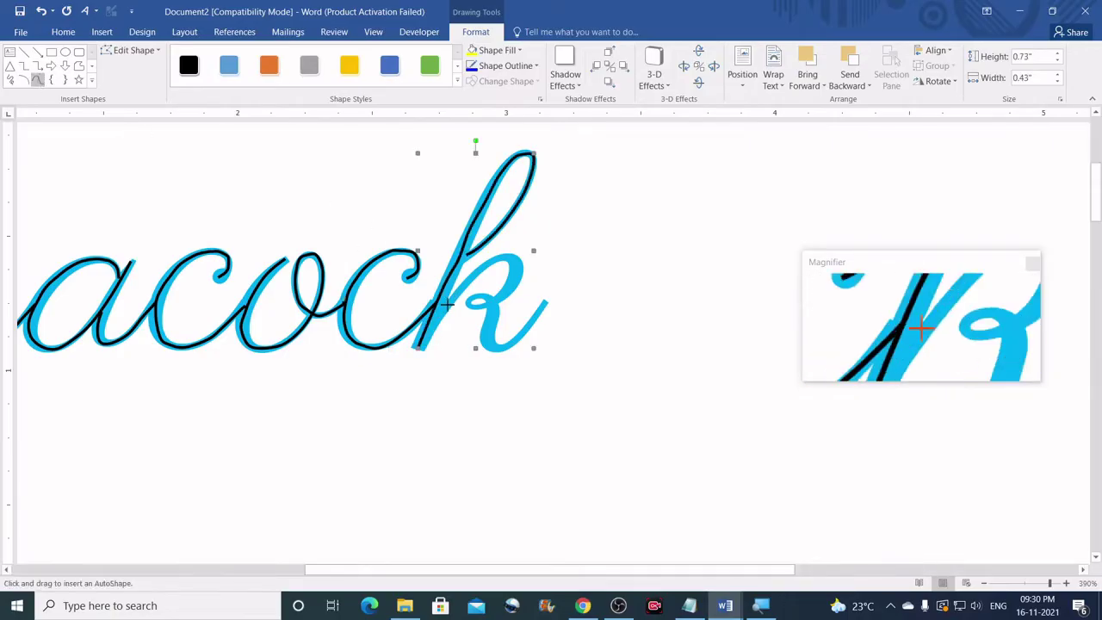
{"action": "left_click", "coordinate": [37, 78]}
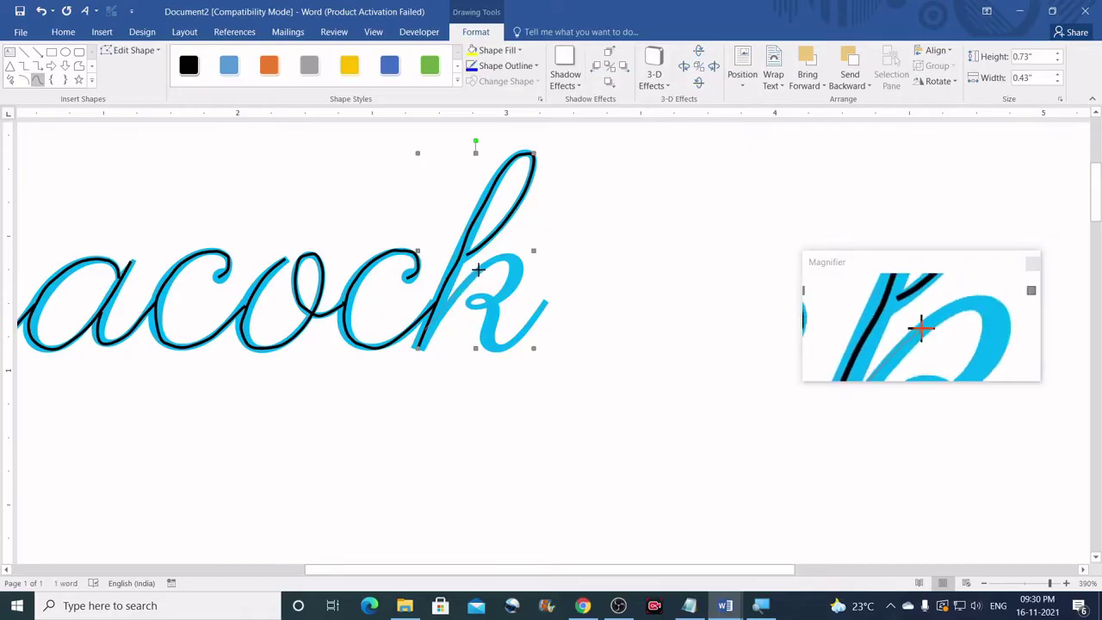
{"action": "key", "text": "Escape"}
{"action": "key", "text": "Escape"}
Trace the remaining arm, small loop and exit tail of the k with a Curve shape
{"action": "left_click_drag", "start_coordinate": [483, 569], "coordinate": [876, 578]}
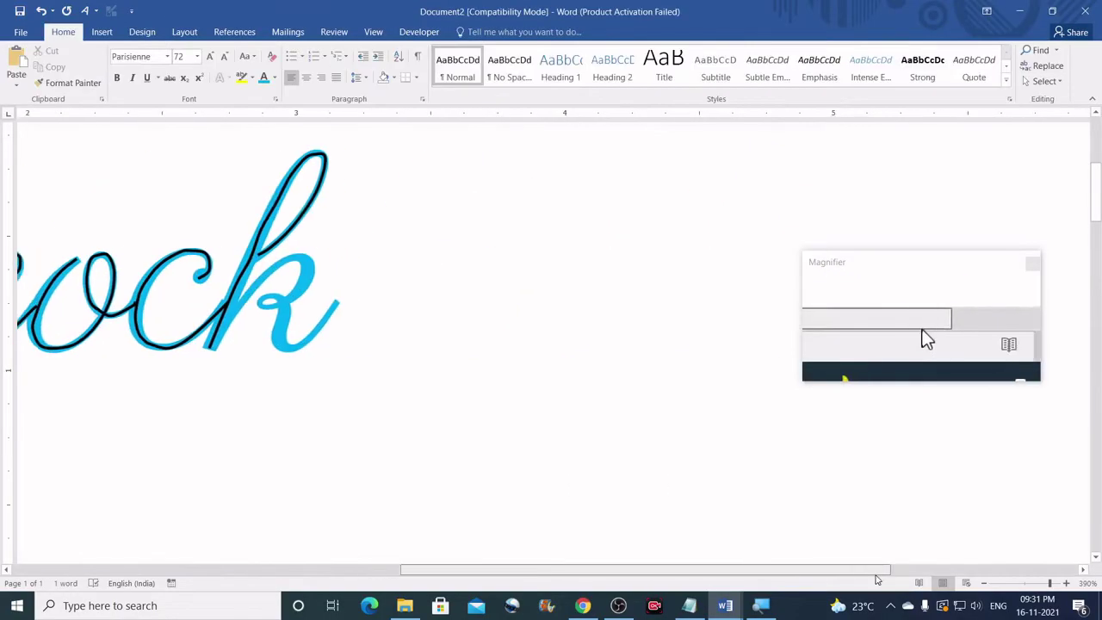
{"action": "left_click", "coordinate": [102, 32]}
{"action": "left_click", "coordinate": [206, 74]}
{"action": "left_click", "coordinate": [226, 143]}
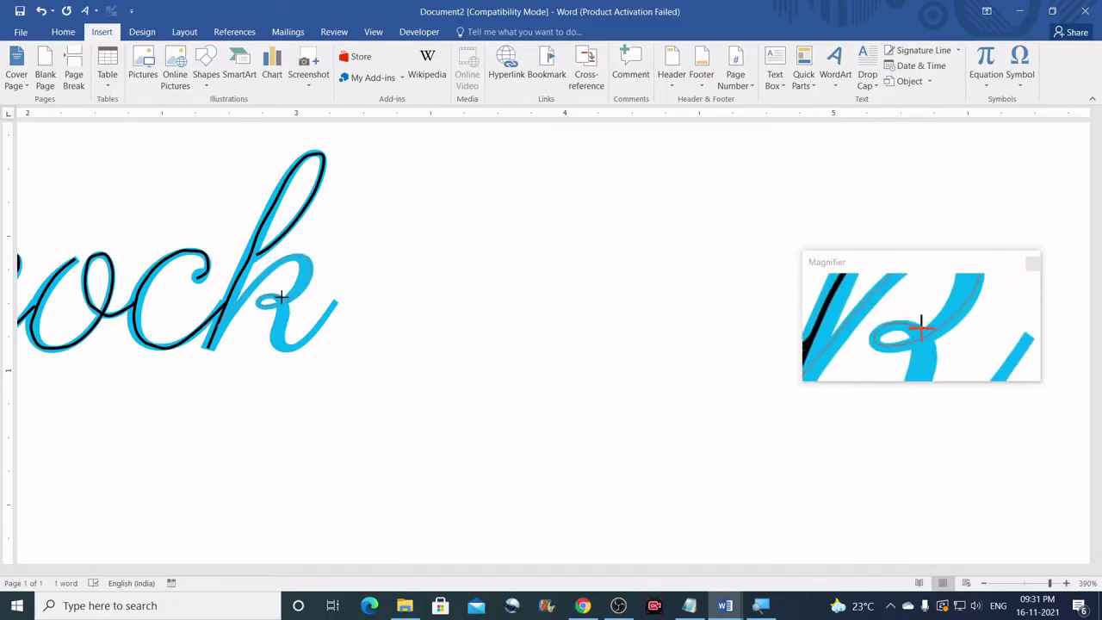
{"action": "double_click", "coordinate": [335, 301]}
Move the traced e below the blue word to inspect its outline, and undo the move
{"action": "left_click_drag", "start_coordinate": [659, 569], "coordinate": [455, 565]}
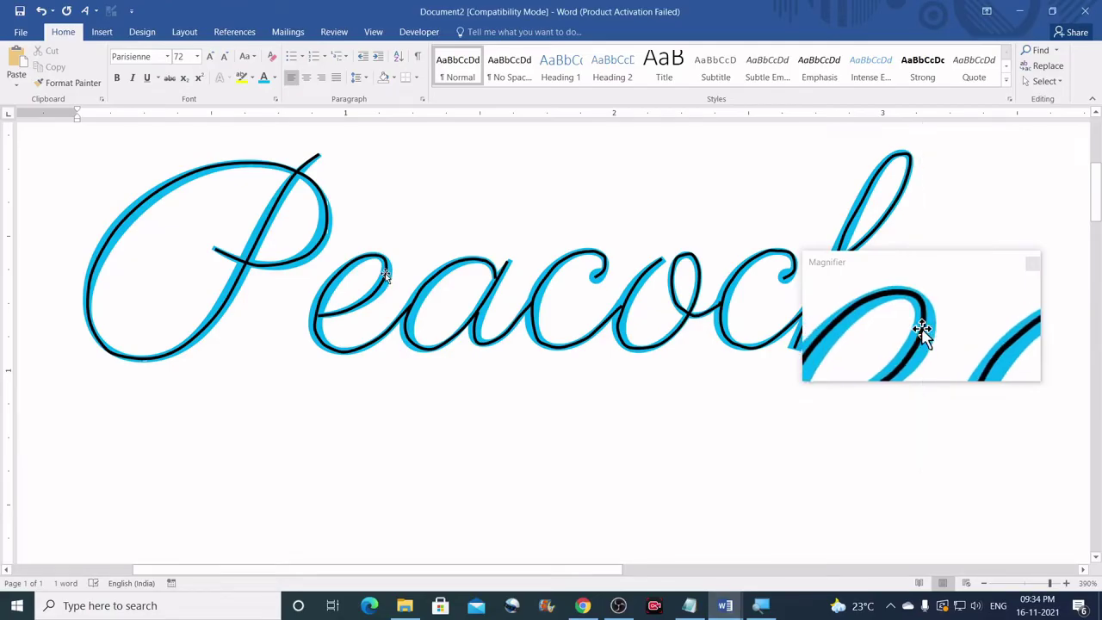
{"action": "left_click_drag", "start_coordinate": [385, 273], "coordinate": [366, 401]}
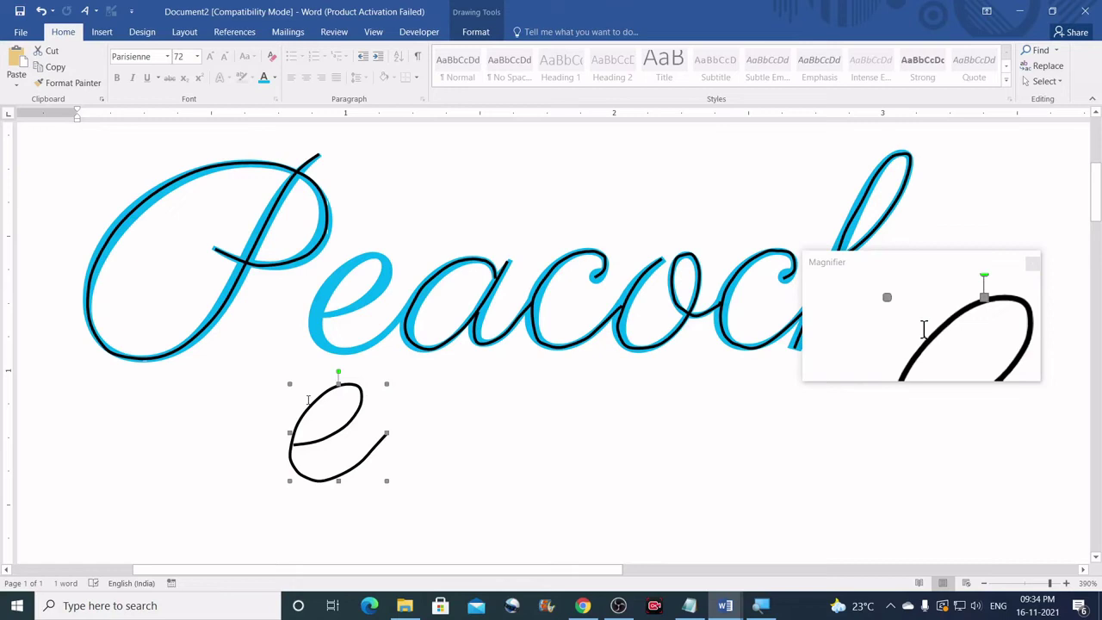
{"action": "key", "text": "Delete"}
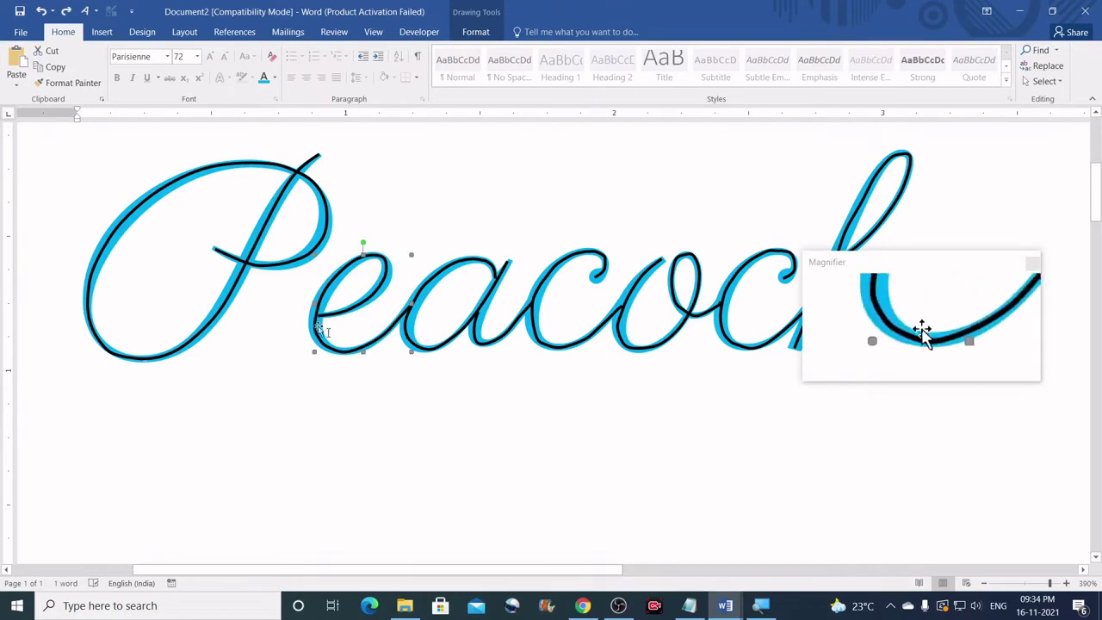
Edit the points of the traced P and convert the first two points on its upper-left arc to smooth points
{"action": "left_click", "coordinate": [304, 176]}
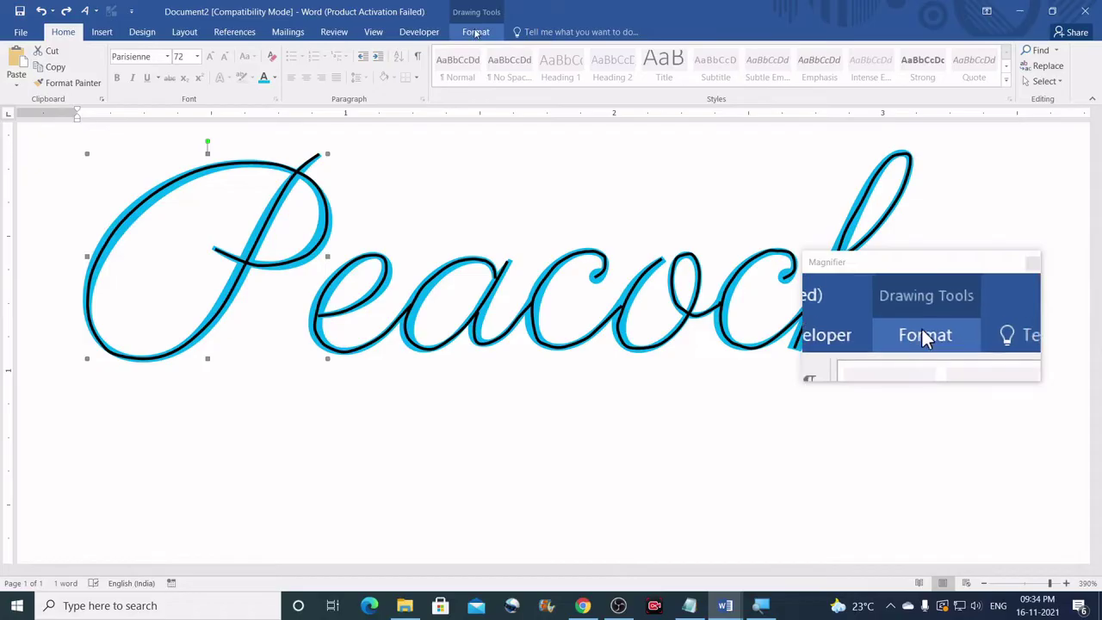
{"action": "left_click", "coordinate": [473, 34]}
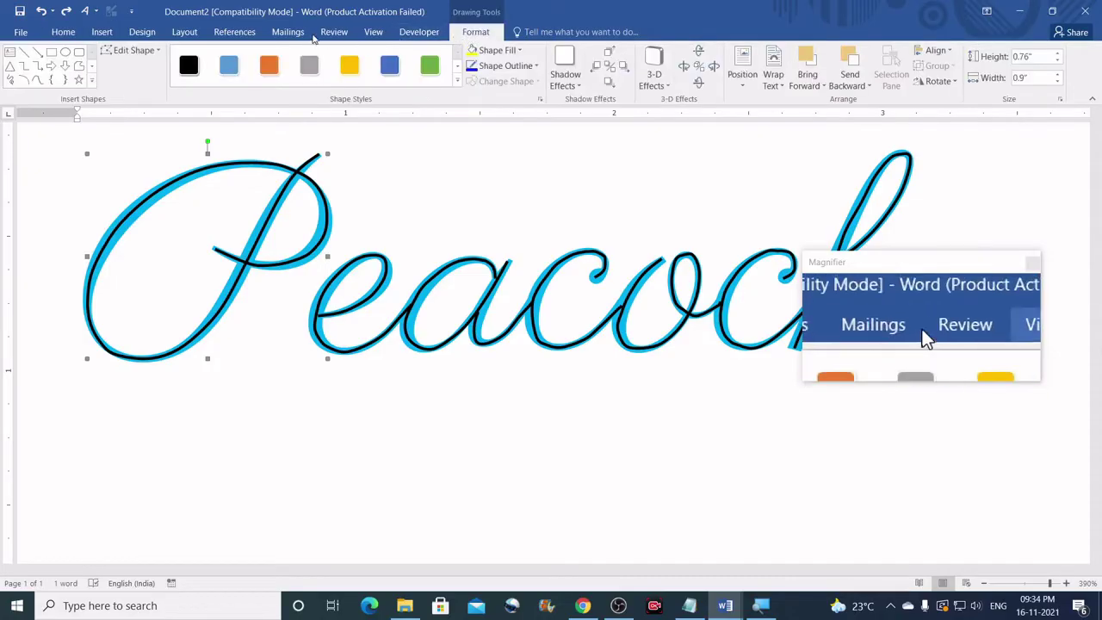
{"action": "left_click", "coordinate": [136, 50]}
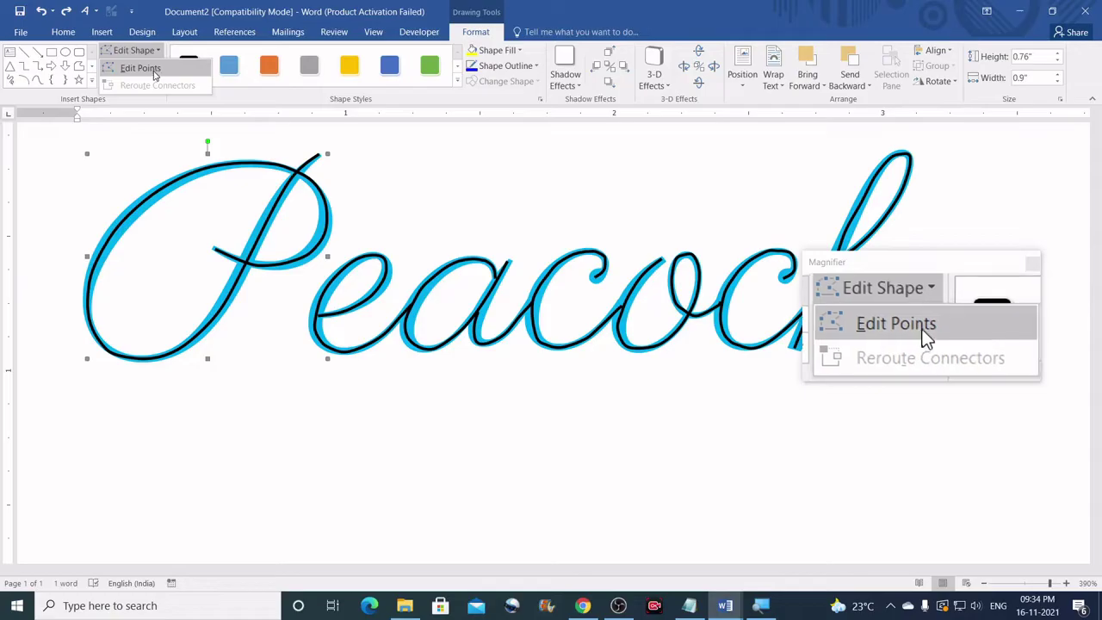
{"action": "left_click", "coordinate": [140, 68]}
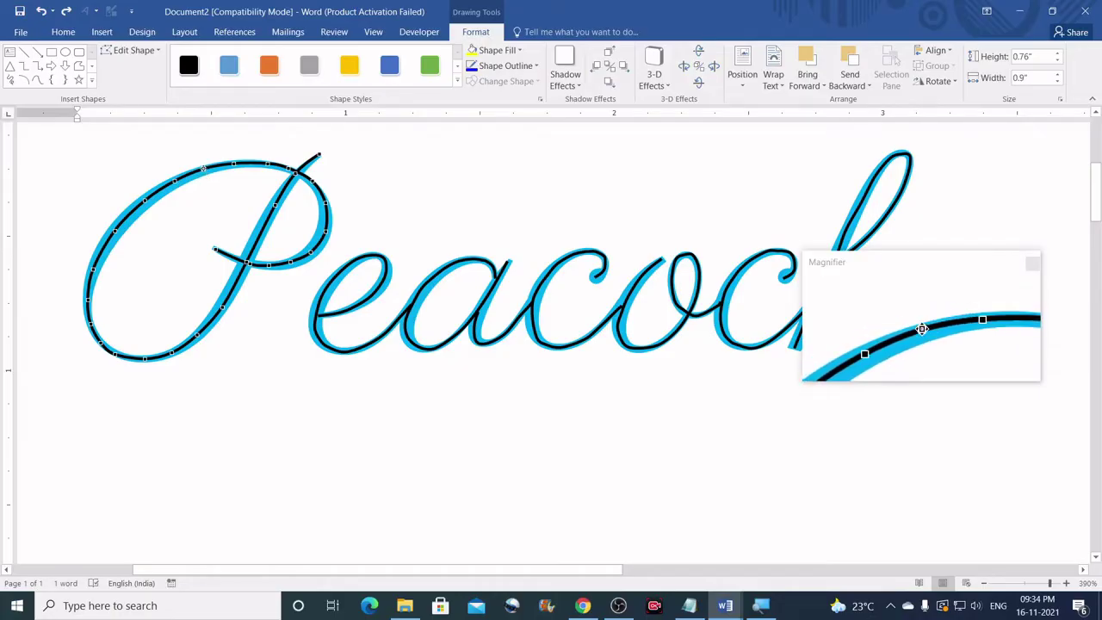
{"action": "left_click_drag", "start_coordinate": [203, 169], "coordinate": [203, 169]}
{"action": "right_click", "coordinate": [204, 170]}
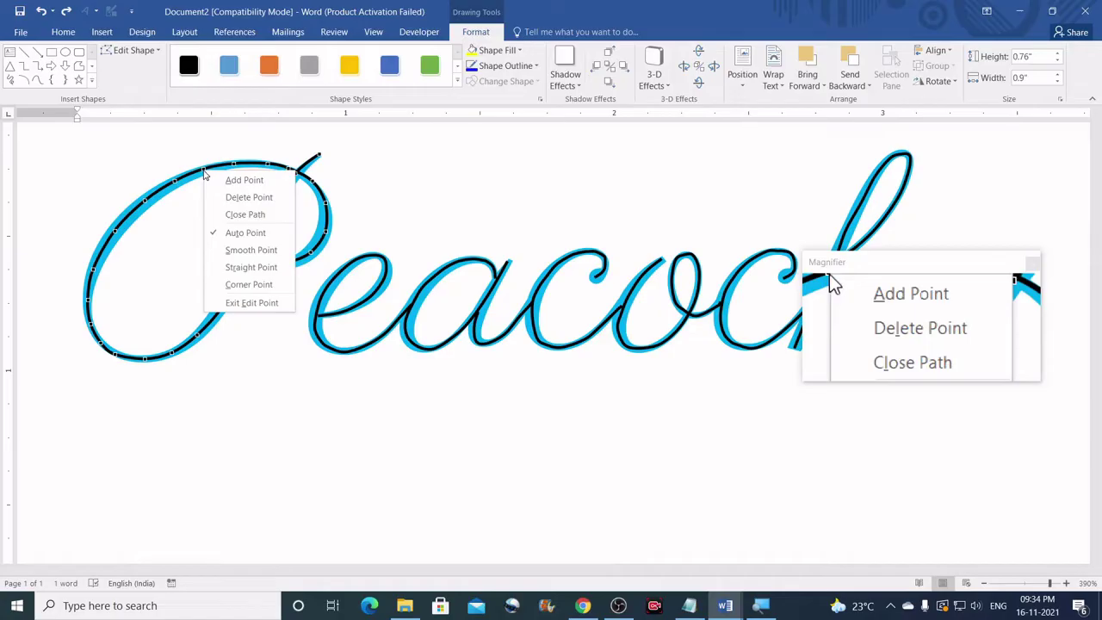
{"action": "left_click", "coordinate": [250, 250]}
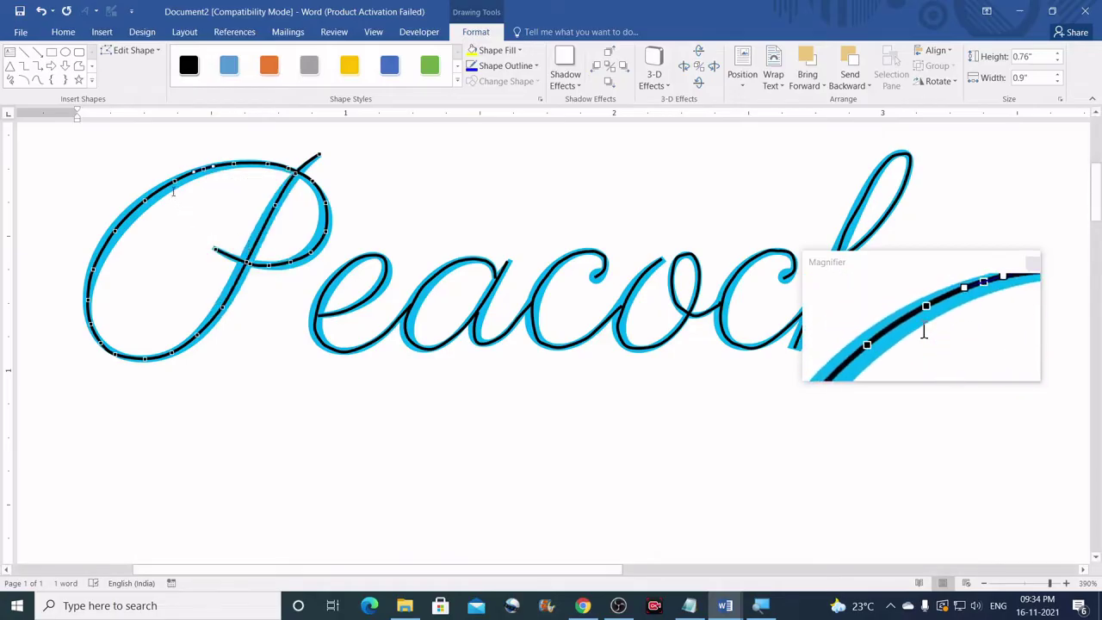
{"action": "right_click", "coordinate": [172, 180]}
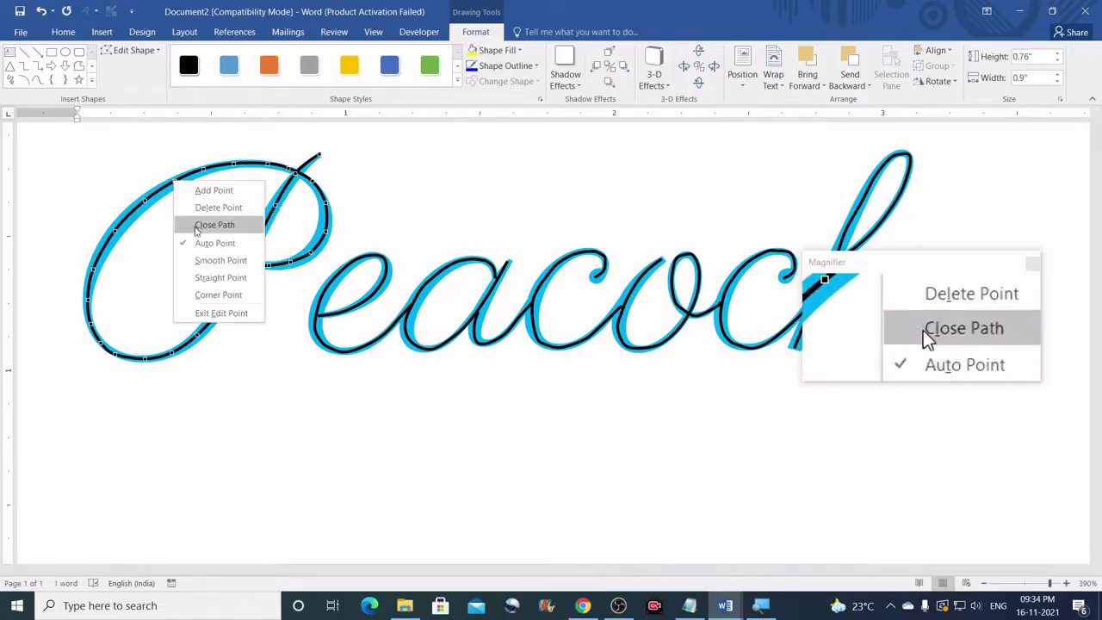
{"action": "left_click", "coordinate": [217, 258]}
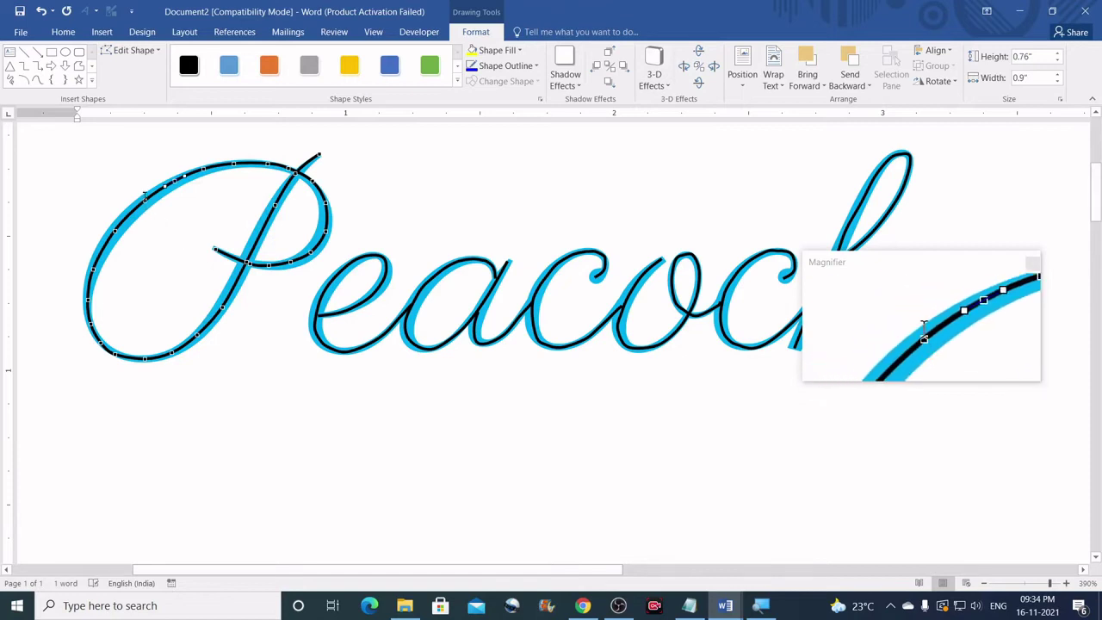
Convert the next three points down the left curve of the P to smooth points
{"action": "right_click", "coordinate": [145, 201]}
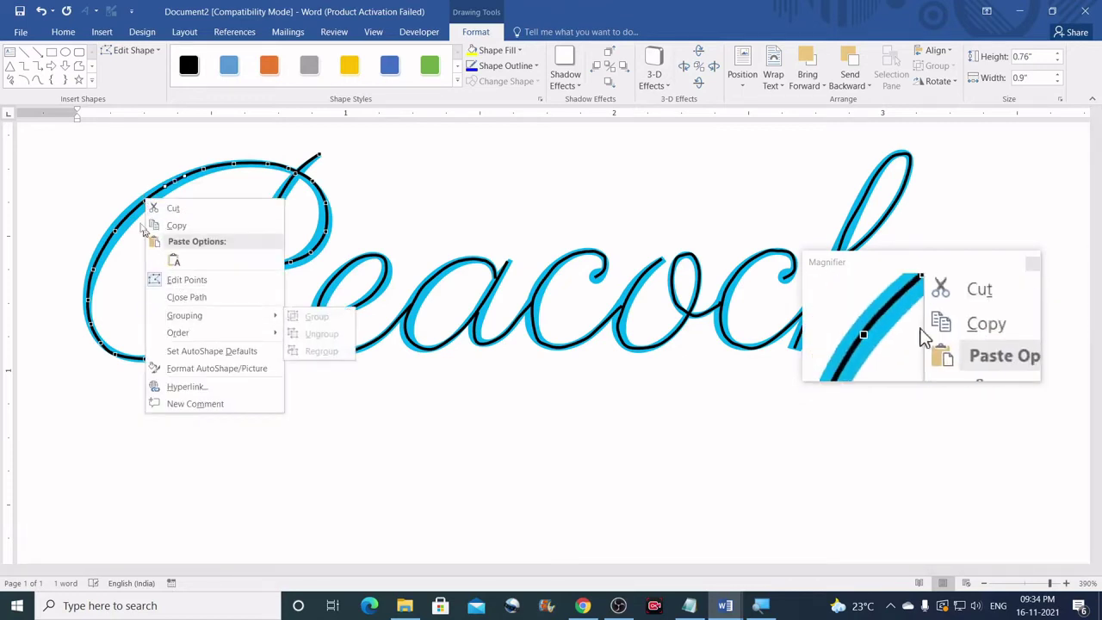
{"action": "left_click", "coordinate": [143, 203]}
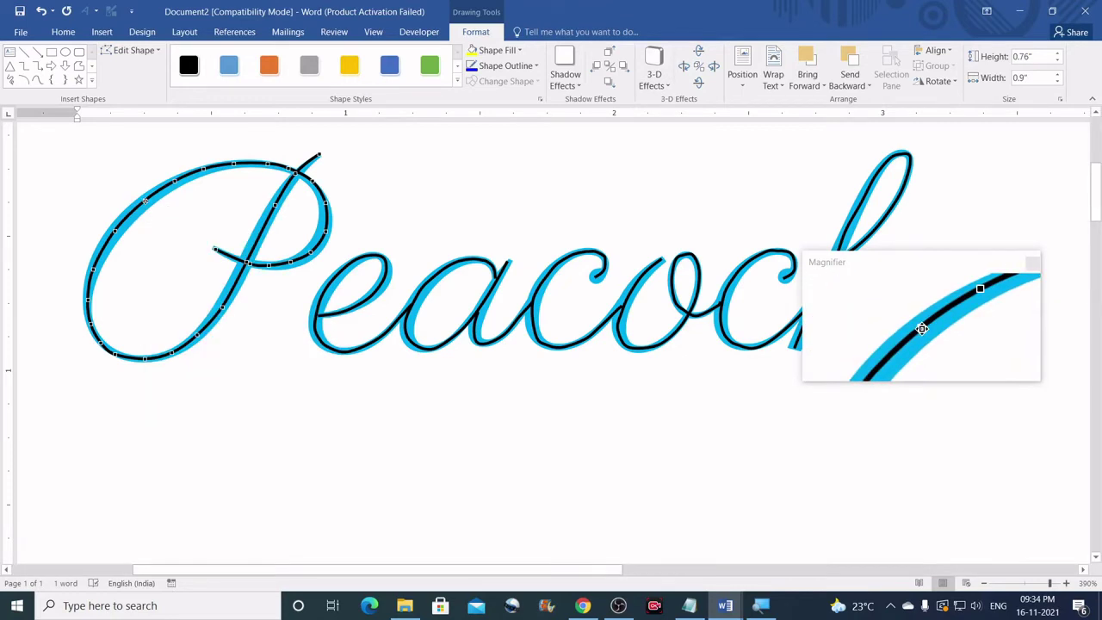
{"action": "right_click", "coordinate": [144, 202]}
{"action": "left_click", "coordinate": [185, 280]}
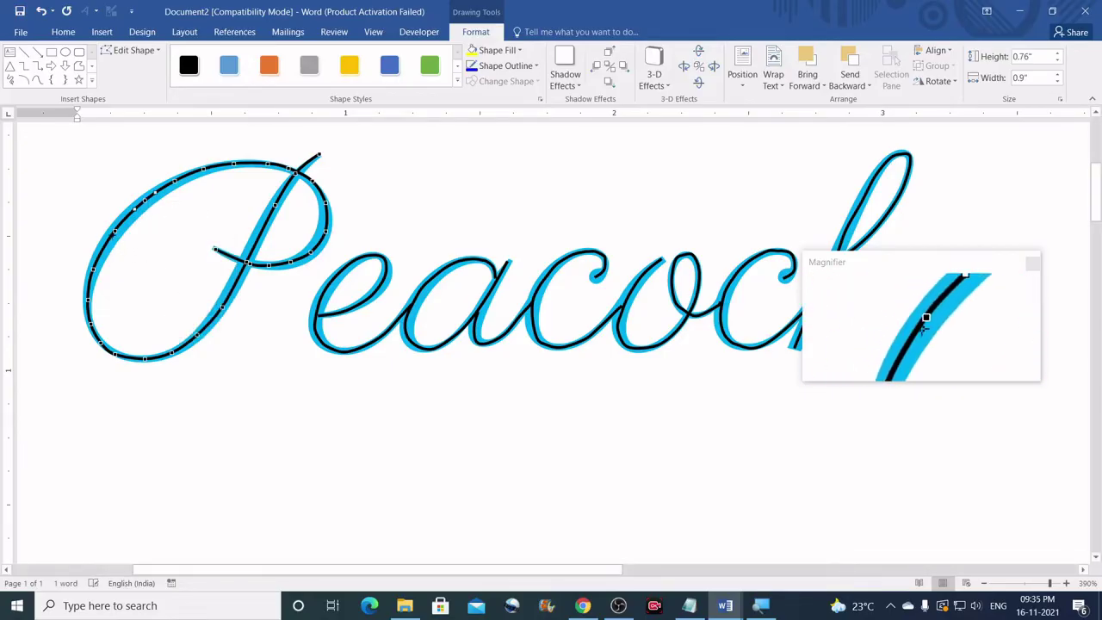
{"action": "right_click", "coordinate": [115, 229]}
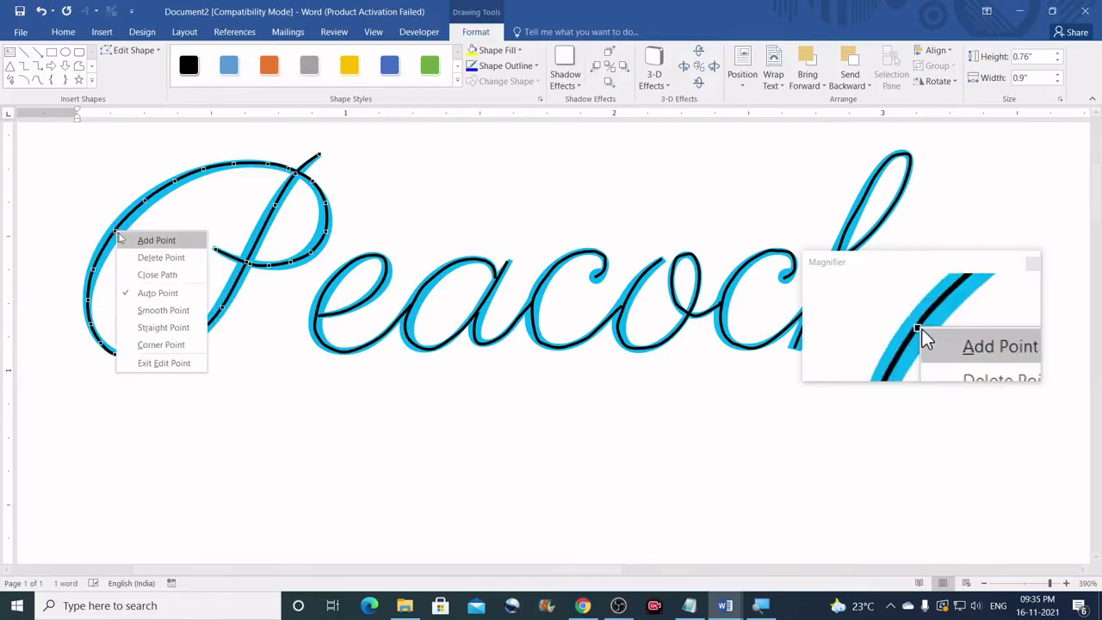
{"action": "left_click", "coordinate": [157, 307]}
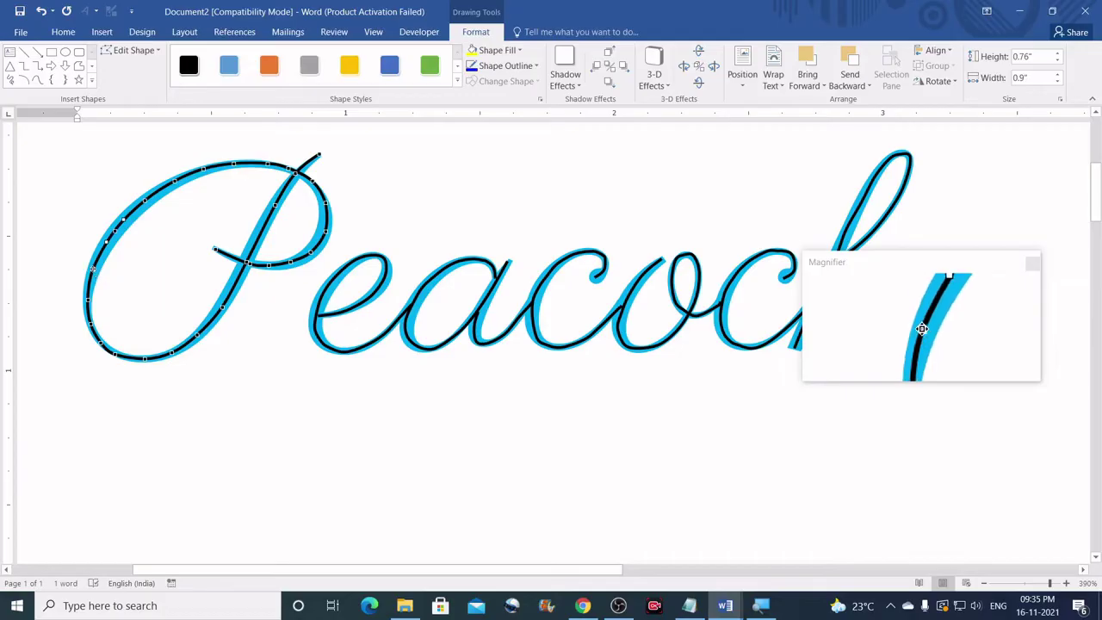
{"action": "right_click", "coordinate": [89, 269]}
{"action": "left_click", "coordinate": [127, 346]}
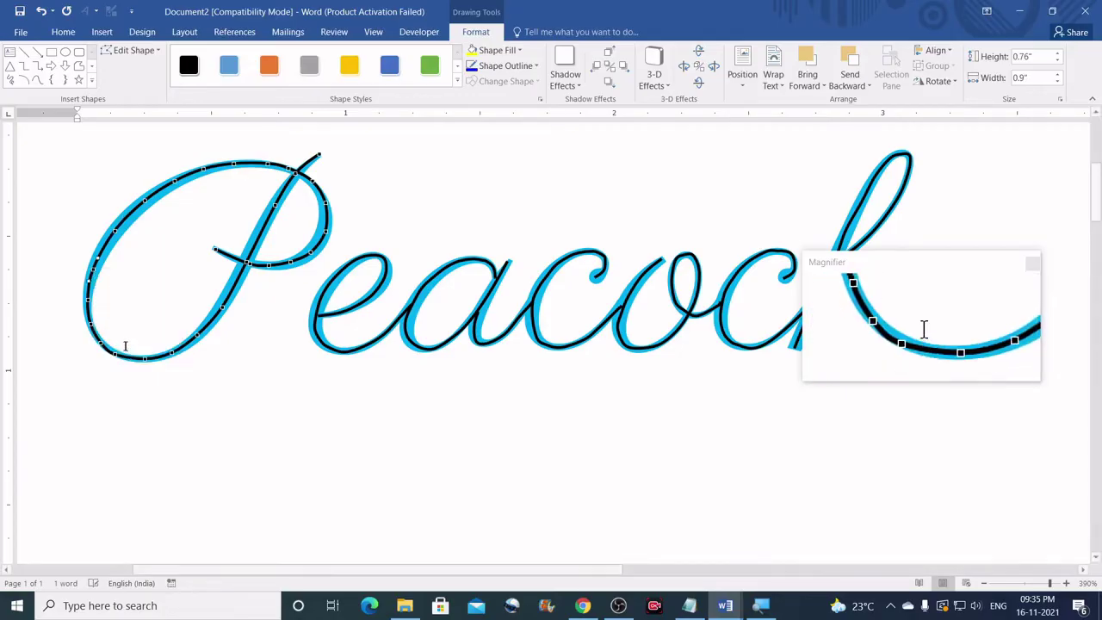
Convert the three points on the lower-left bend of the P to smooth points
{"action": "right_click", "coordinate": [88, 299]}
{"action": "left_click", "coordinate": [127, 379]}
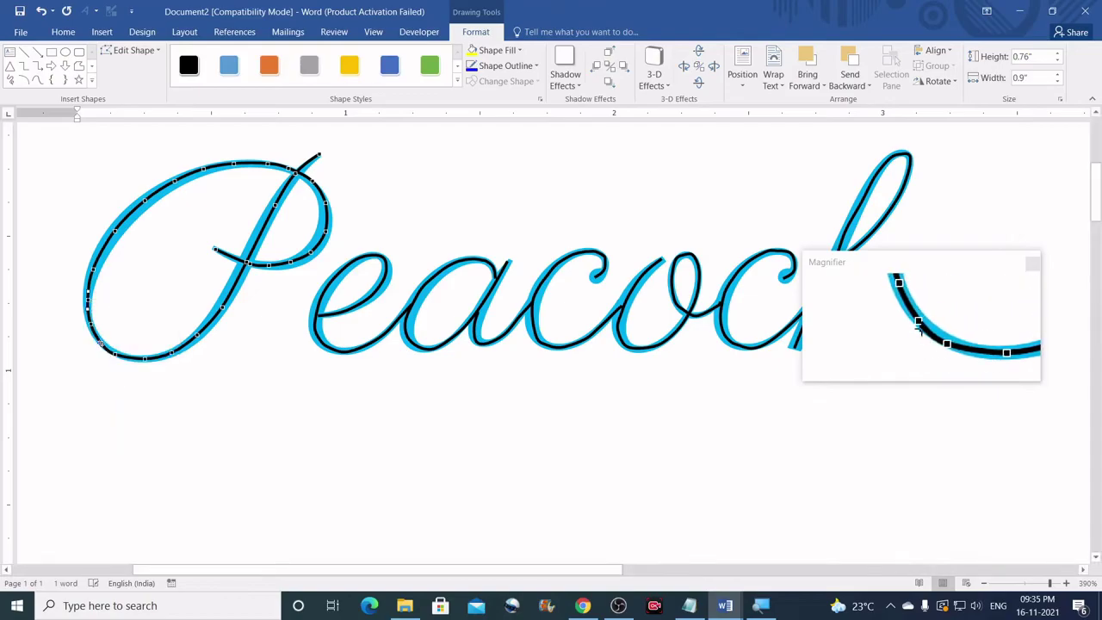
{"action": "right_click", "coordinate": [92, 329]}
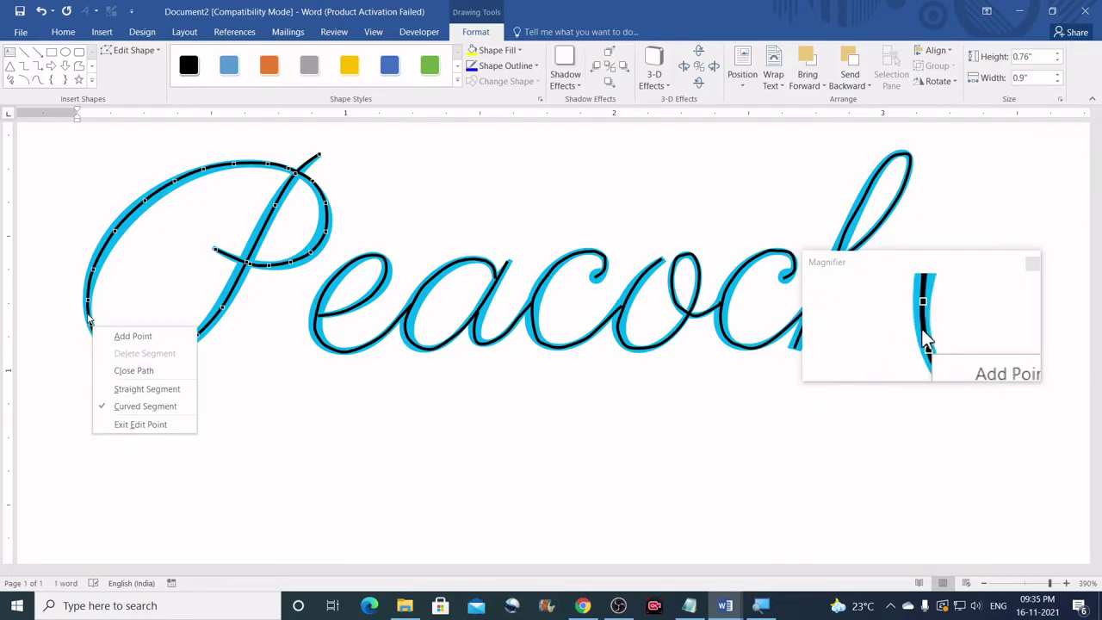
{"action": "key", "text": "Escape"}
{"action": "right_click", "coordinate": [92, 325]}
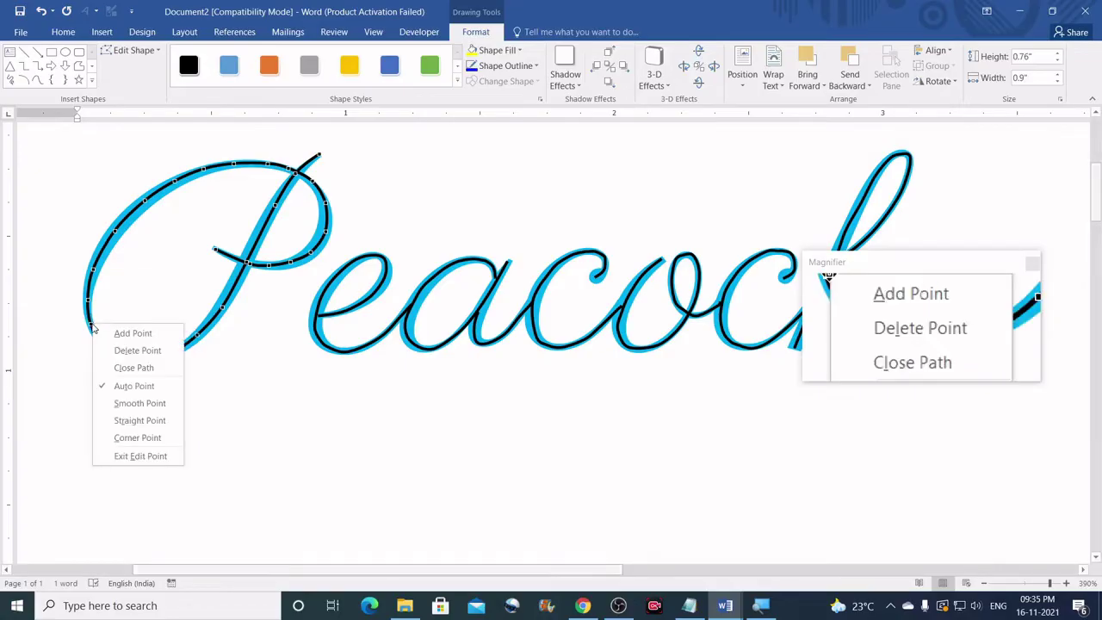
{"action": "left_click", "coordinate": [138, 403]}
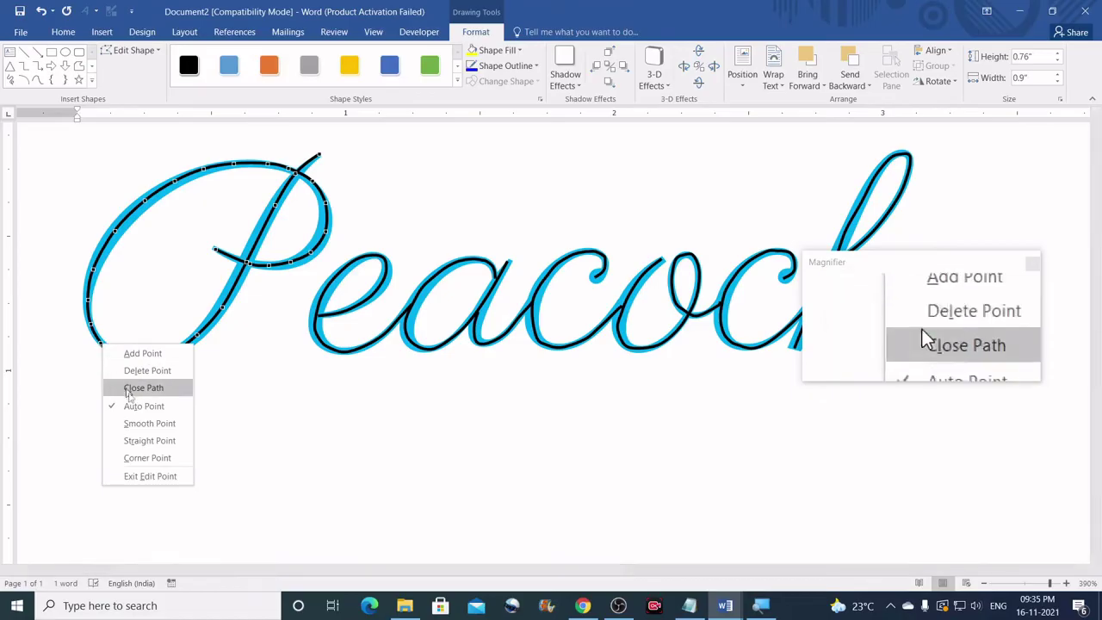
{"action": "left_click", "coordinate": [137, 424]}
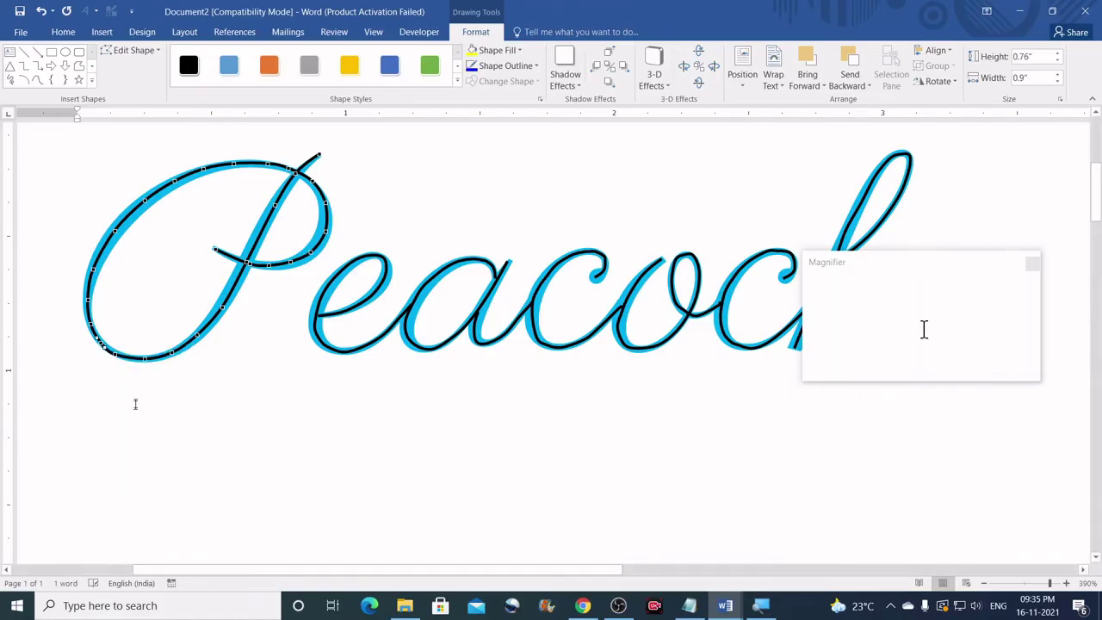
Convert the three points along the bottom curve of the P to smooth points
{"action": "right_click", "coordinate": [115, 355]}
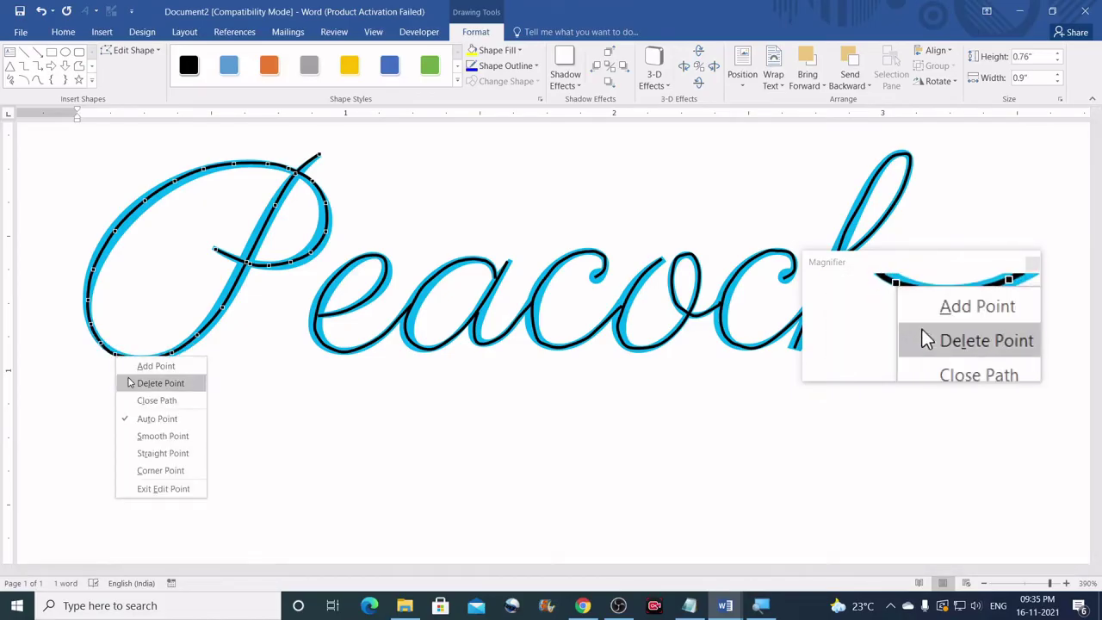
{"action": "left_click", "coordinate": [156, 439]}
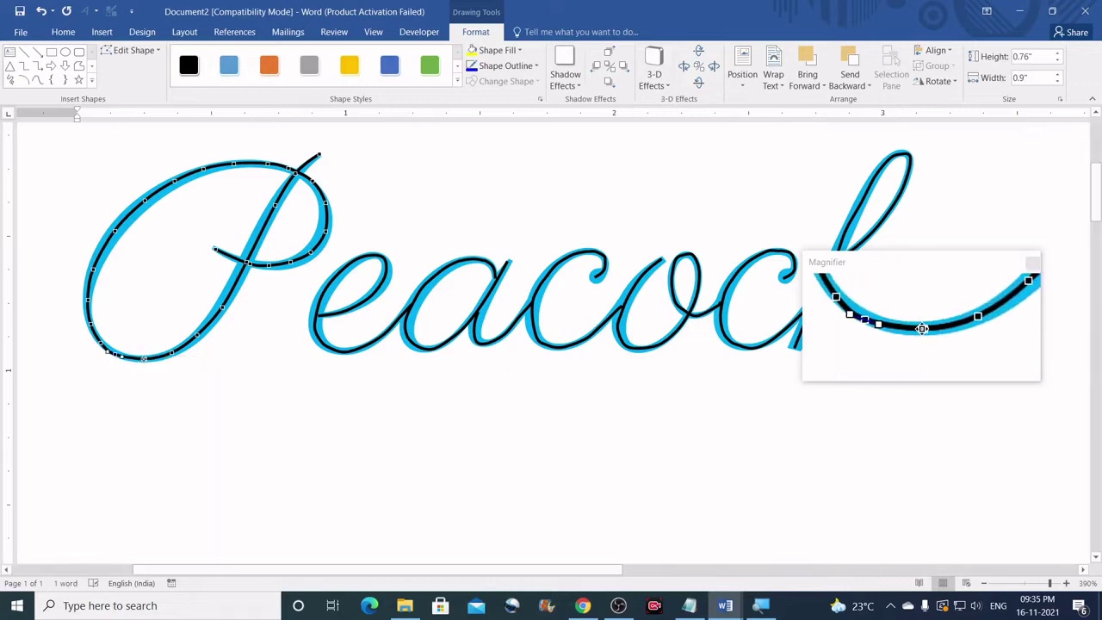
{"action": "right_click", "coordinate": [143, 357]}
{"action": "left_click", "coordinate": [185, 439]}
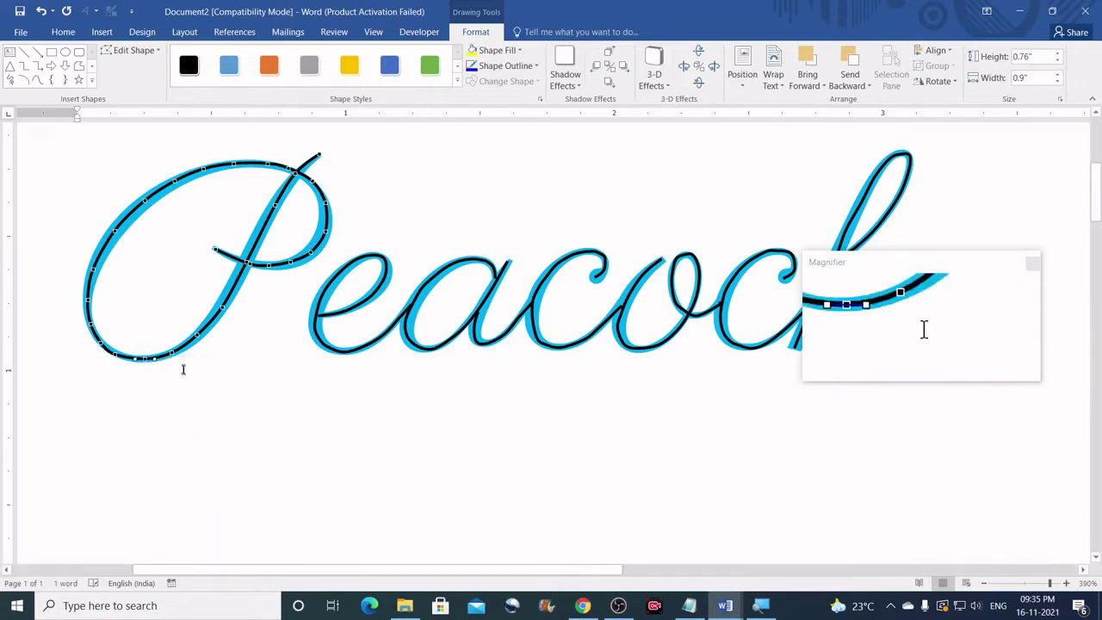
{"action": "right_click", "coordinate": [172, 352]}
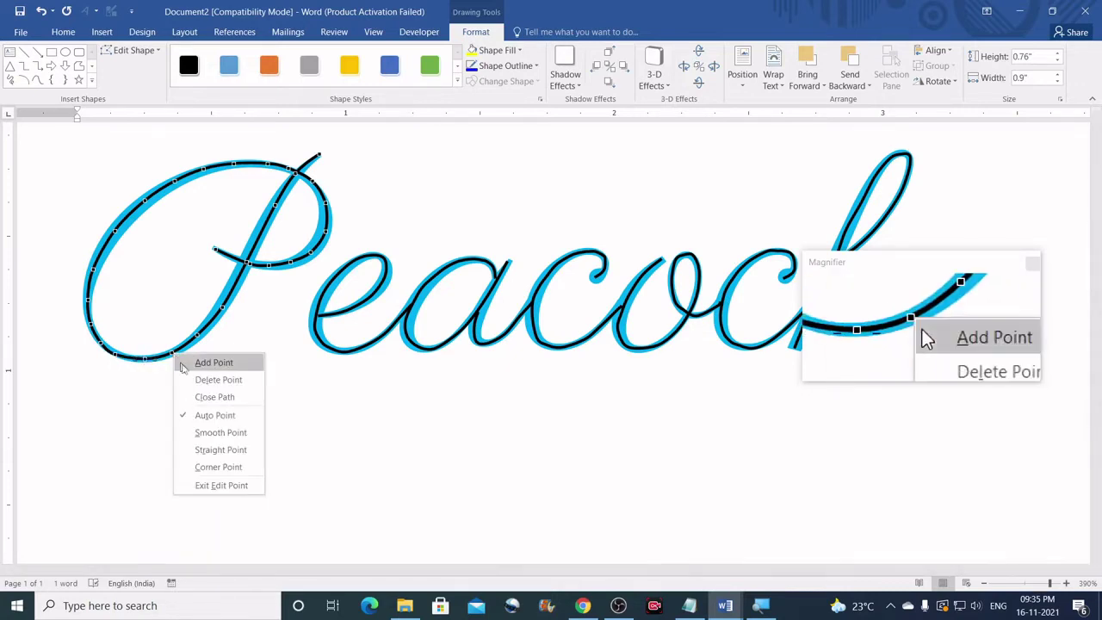
{"action": "left_click", "coordinate": [213, 432]}
Convert the points on the lower stem of the P, up to the crossing with the bowl's tail, to smooth points
{"action": "right_click", "coordinate": [196, 336]}
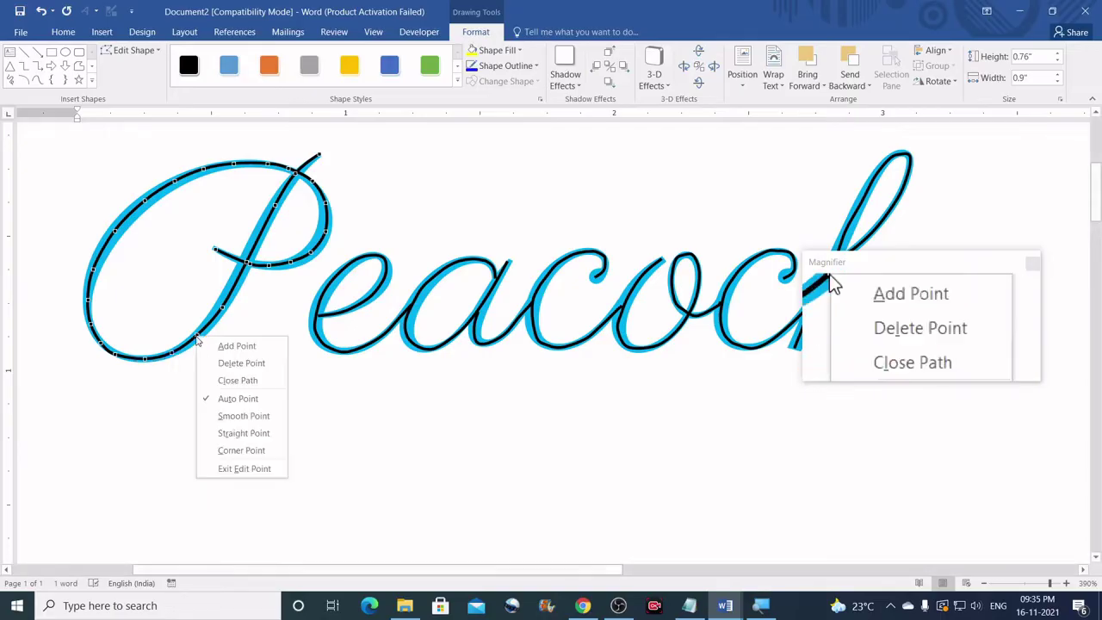
{"action": "left_click", "coordinate": [231, 417]}
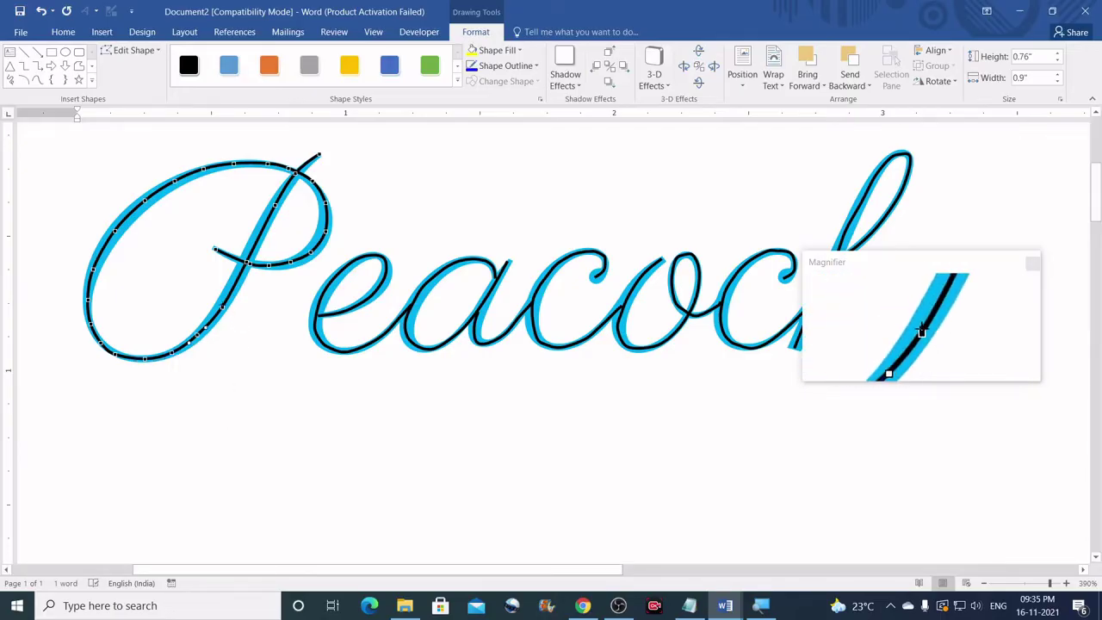
{"action": "right_click", "coordinate": [222, 308]}
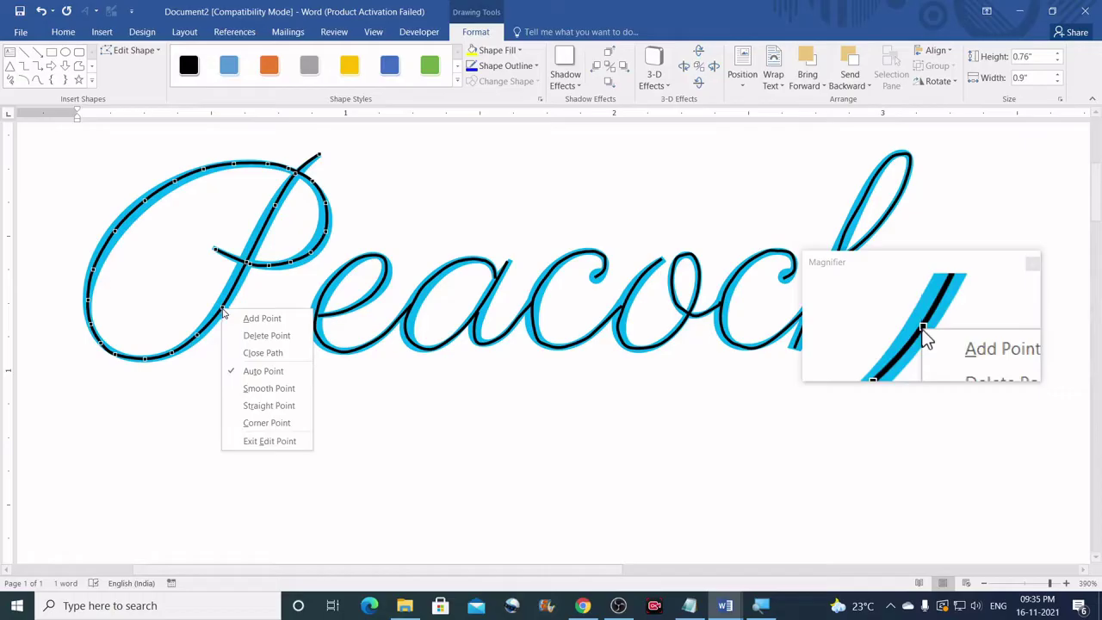
{"action": "left_click", "coordinate": [255, 385]}
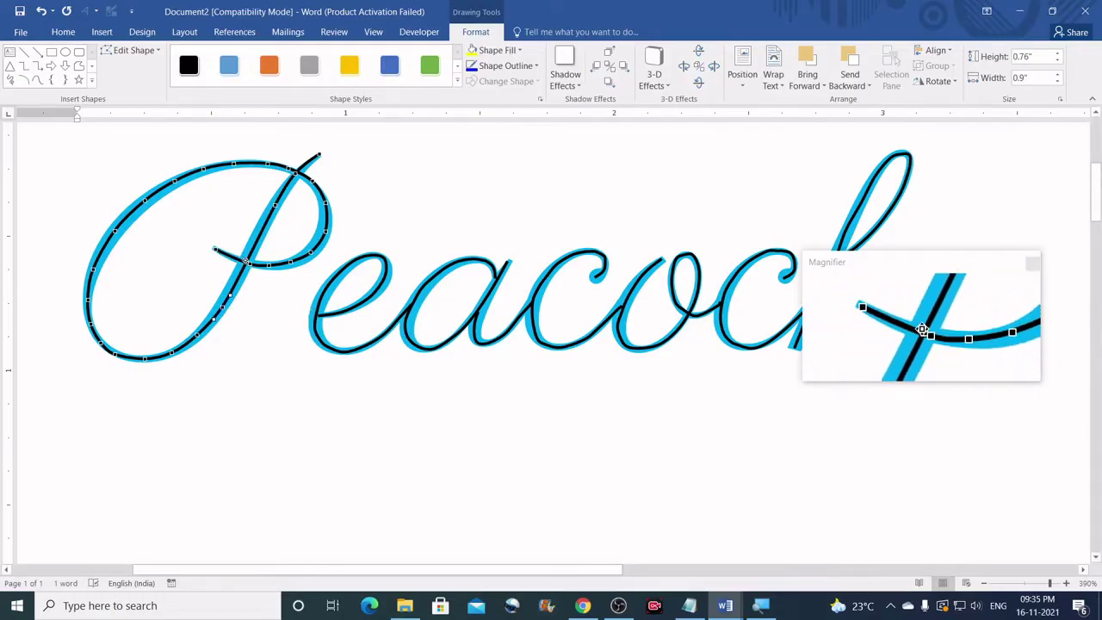
{"action": "right_click", "coordinate": [248, 260]}
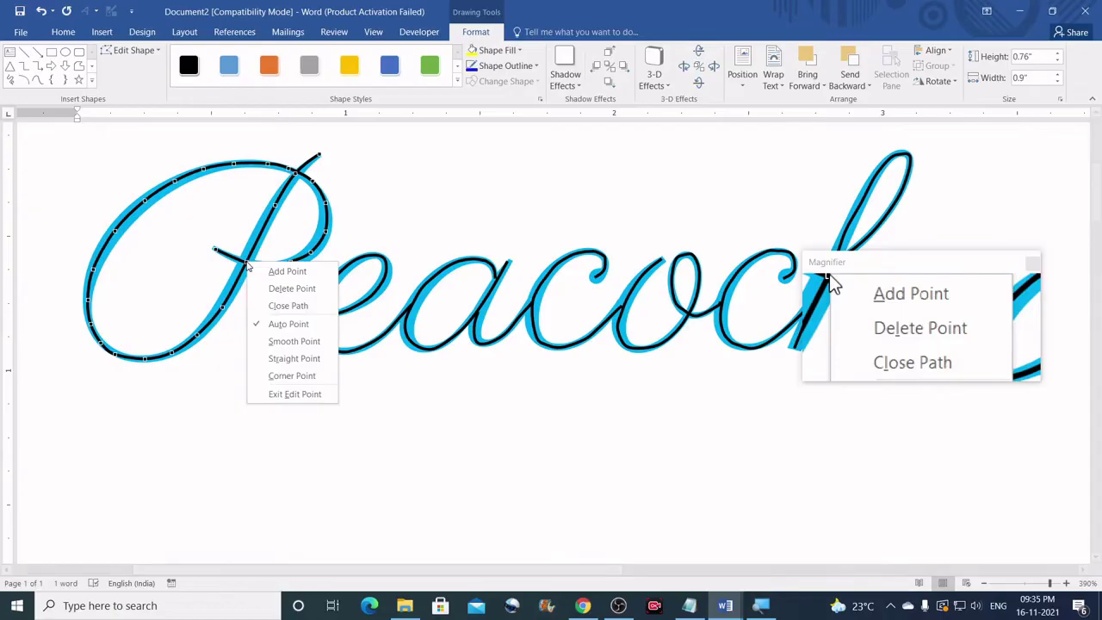
{"action": "left_click", "coordinate": [288, 340]}
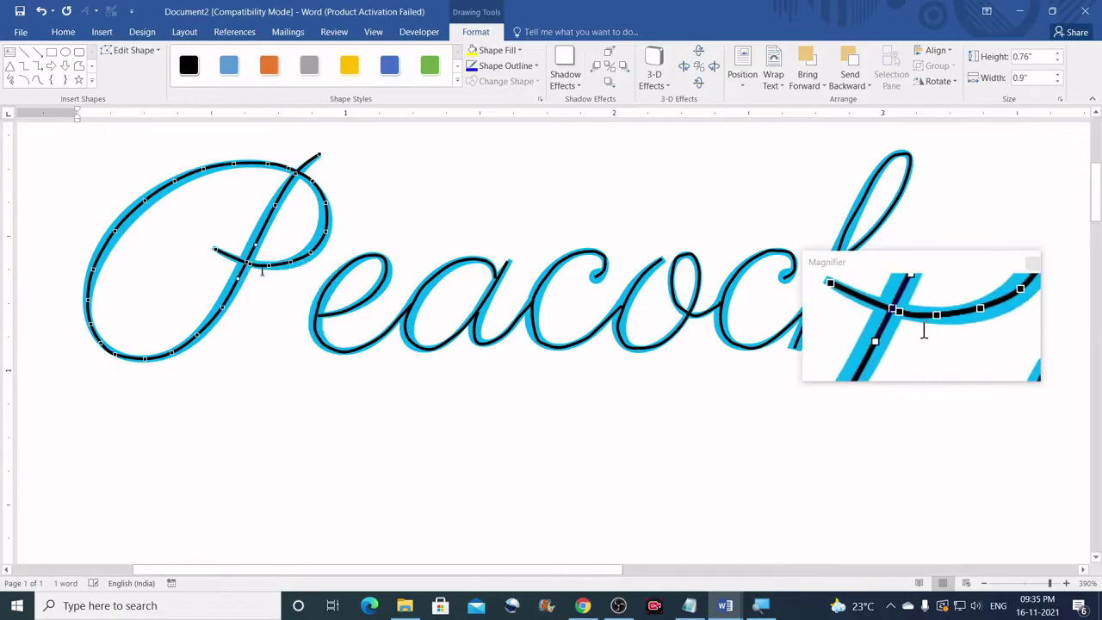
Convert the two points on the upper stem of the P to smooth points
{"action": "right_click", "coordinate": [274, 205]}
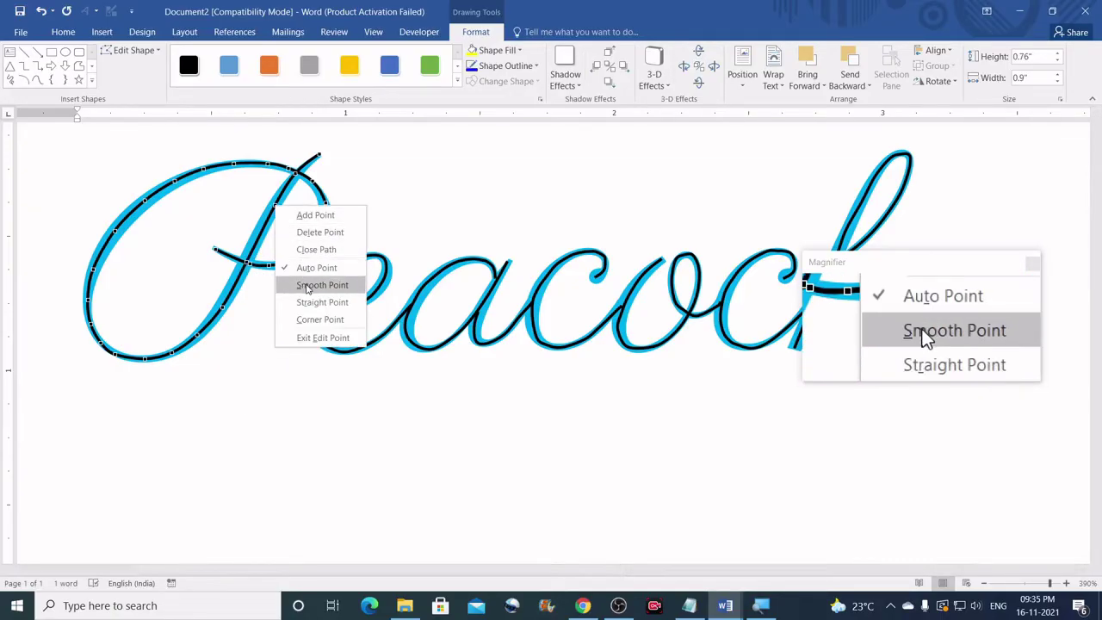
{"action": "left_click", "coordinate": [312, 283]}
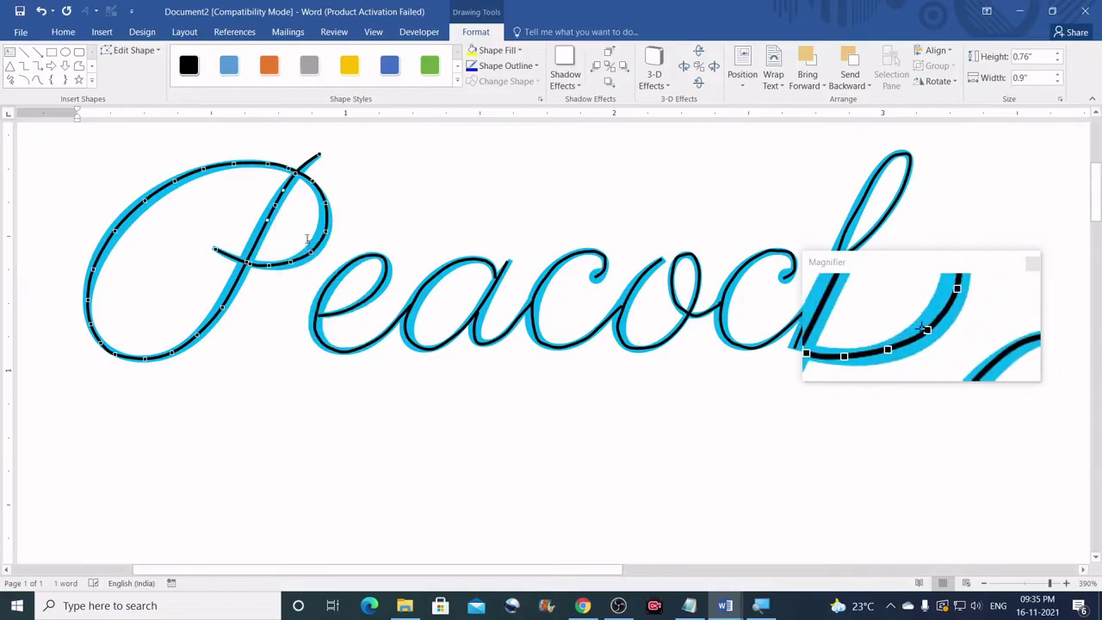
{"action": "right_click", "coordinate": [297, 174]}
{"action": "left_click", "coordinate": [310, 252]}
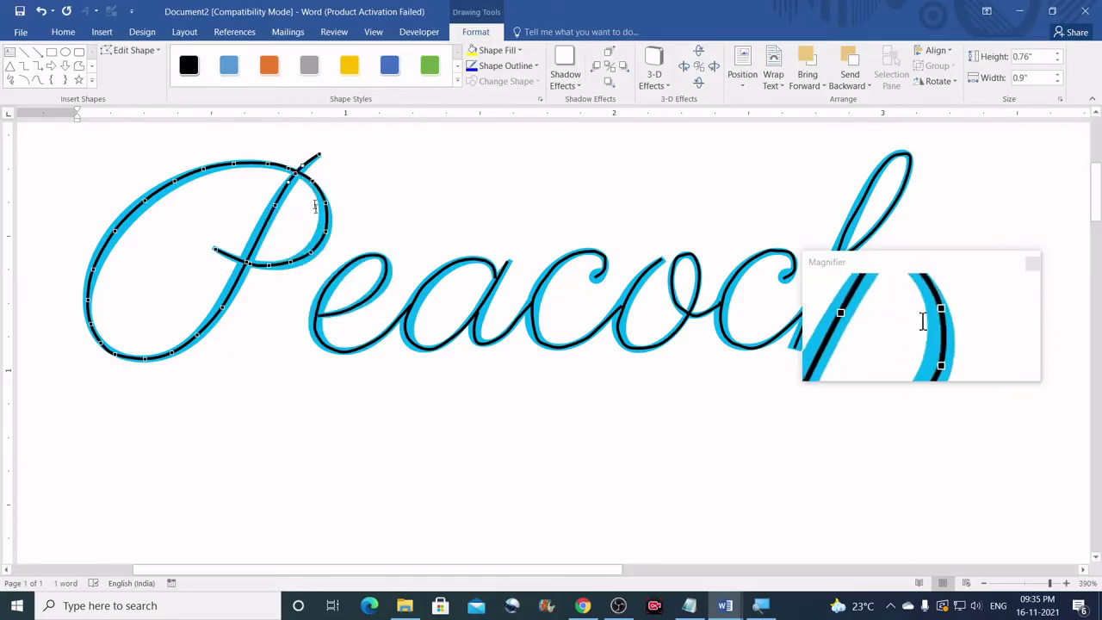
Convert the point on the P's top arc, just before the stem crossing, to a smooth point
{"action": "right_click", "coordinate": [267, 163]}
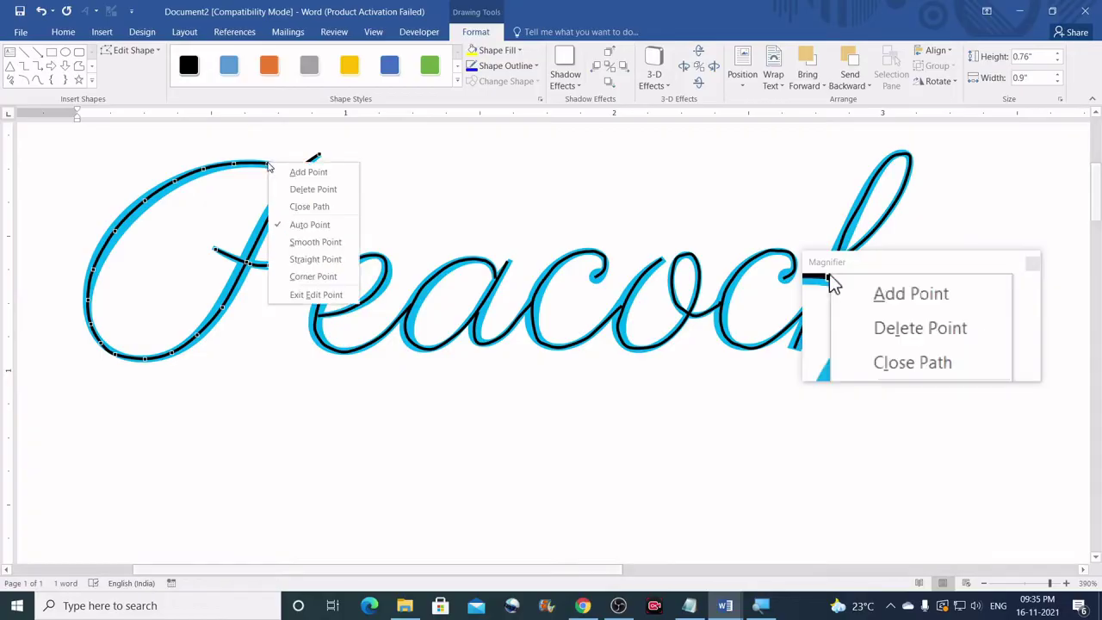
{"action": "left_click", "coordinate": [306, 240]}
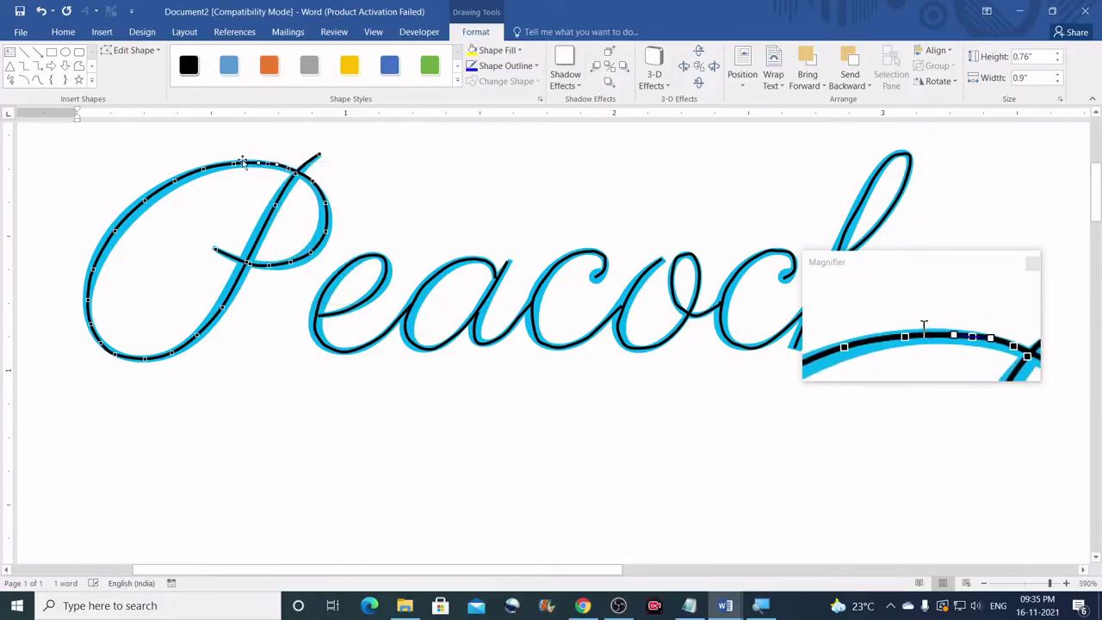
{"action": "right_click", "coordinate": [233, 164]}
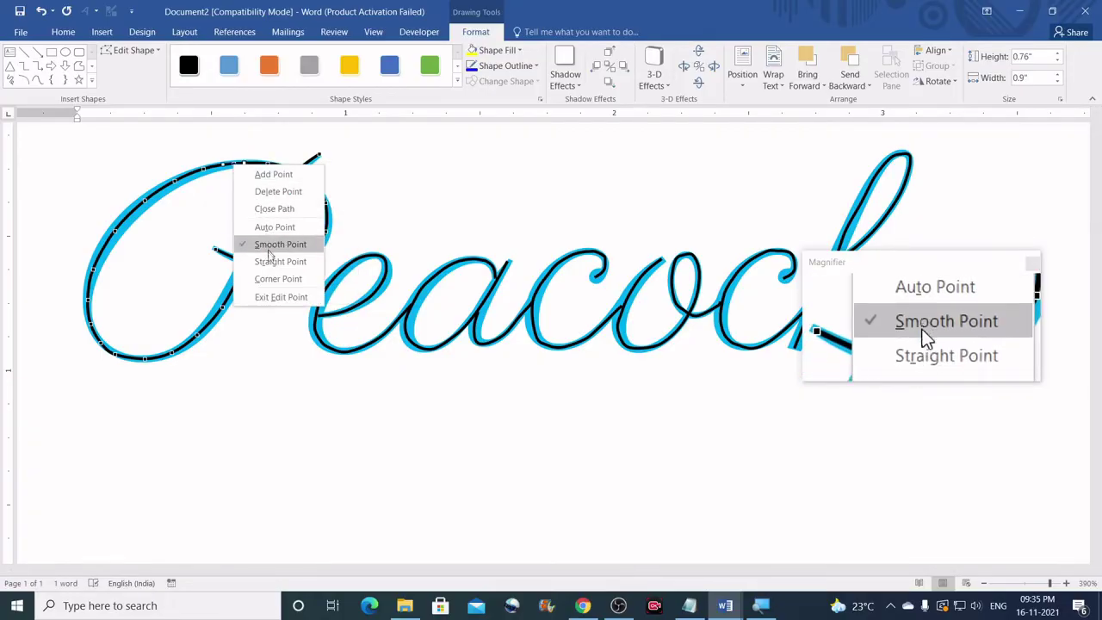
{"action": "left_click", "coordinate": [222, 167]}
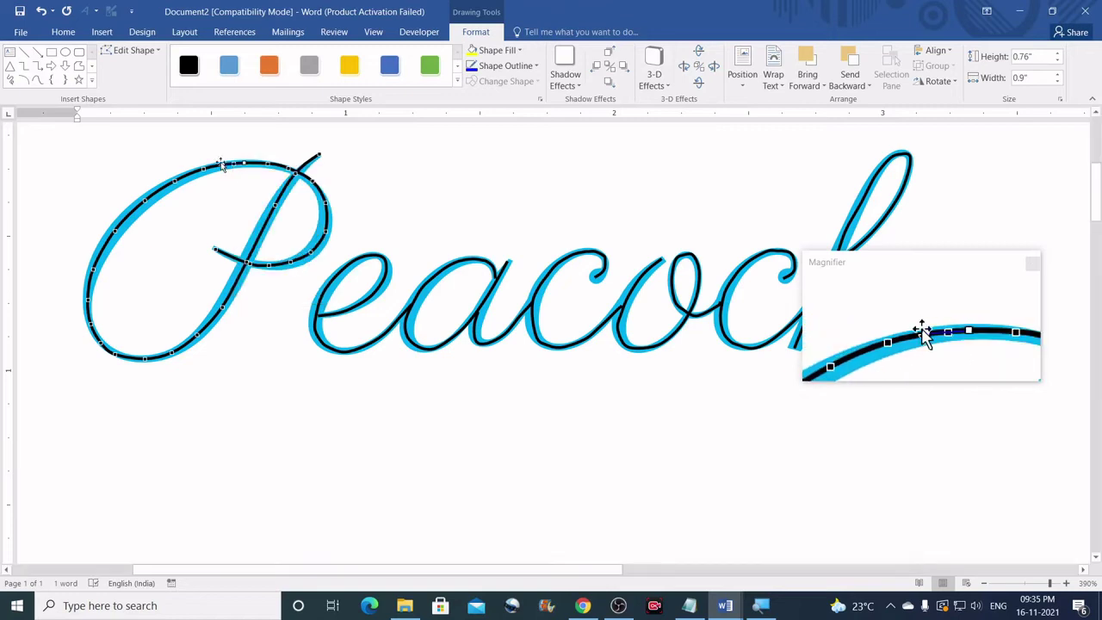
Convert the four points down the outer curve of the P's bowl to smooth points
{"action": "right_click", "coordinate": [315, 180]}
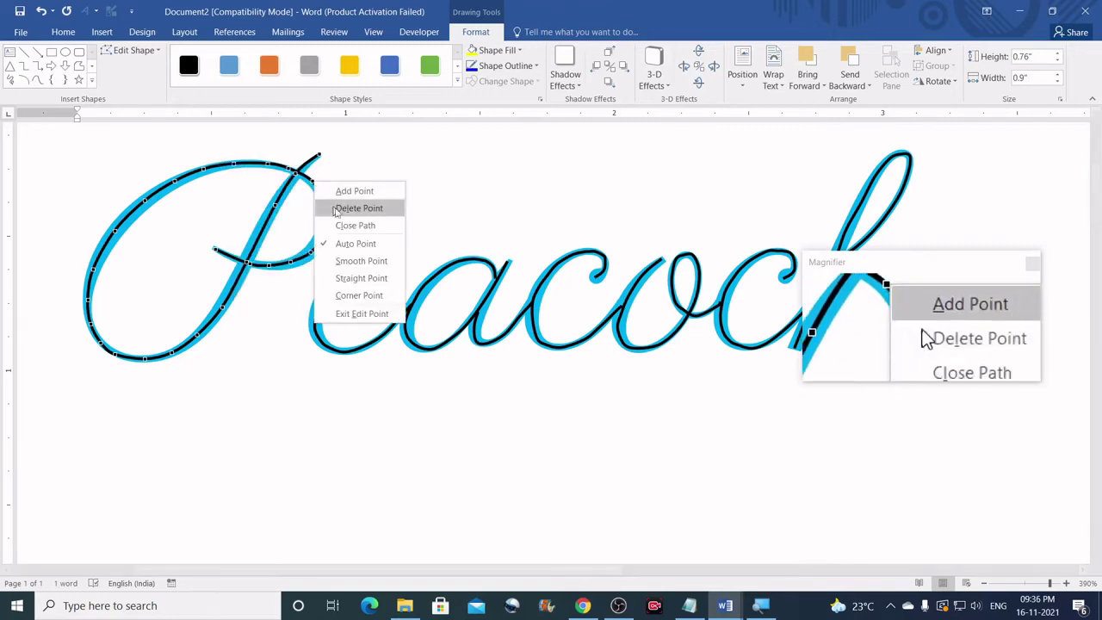
{"action": "left_click", "coordinate": [345, 258]}
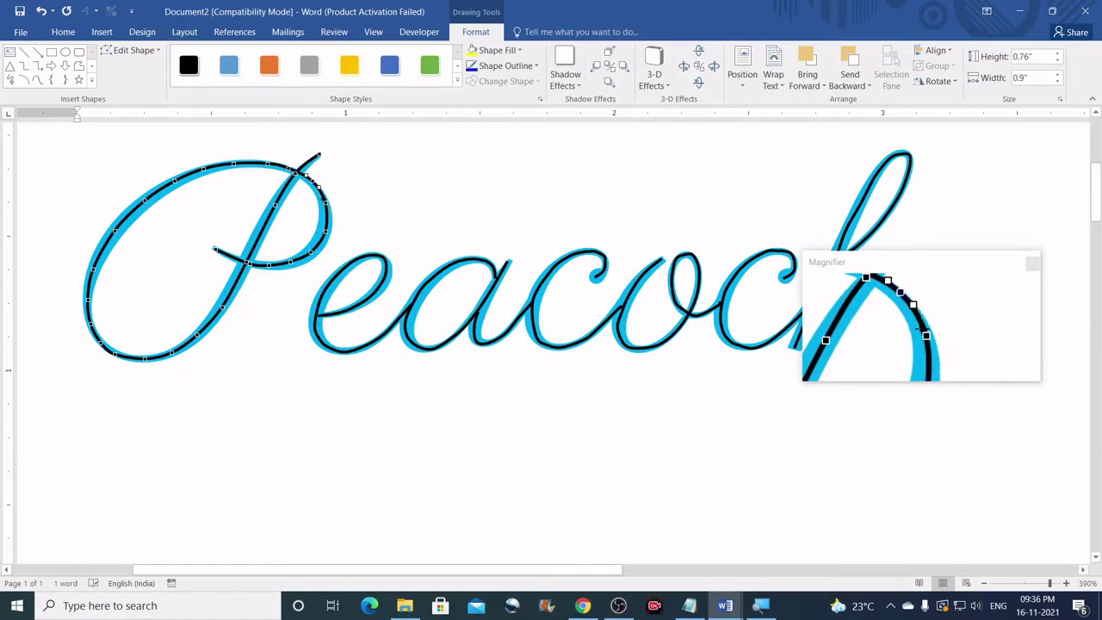
{"action": "right_click", "coordinate": [325, 204]}
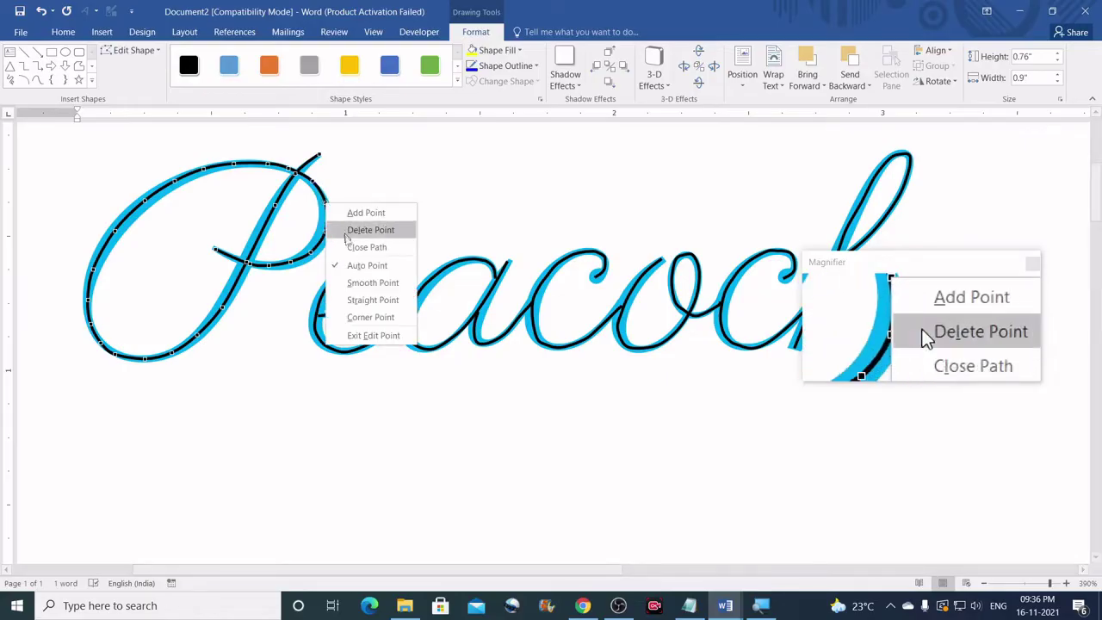
{"action": "left_click", "coordinate": [357, 281]}
{"action": "right_click", "coordinate": [326, 229]}
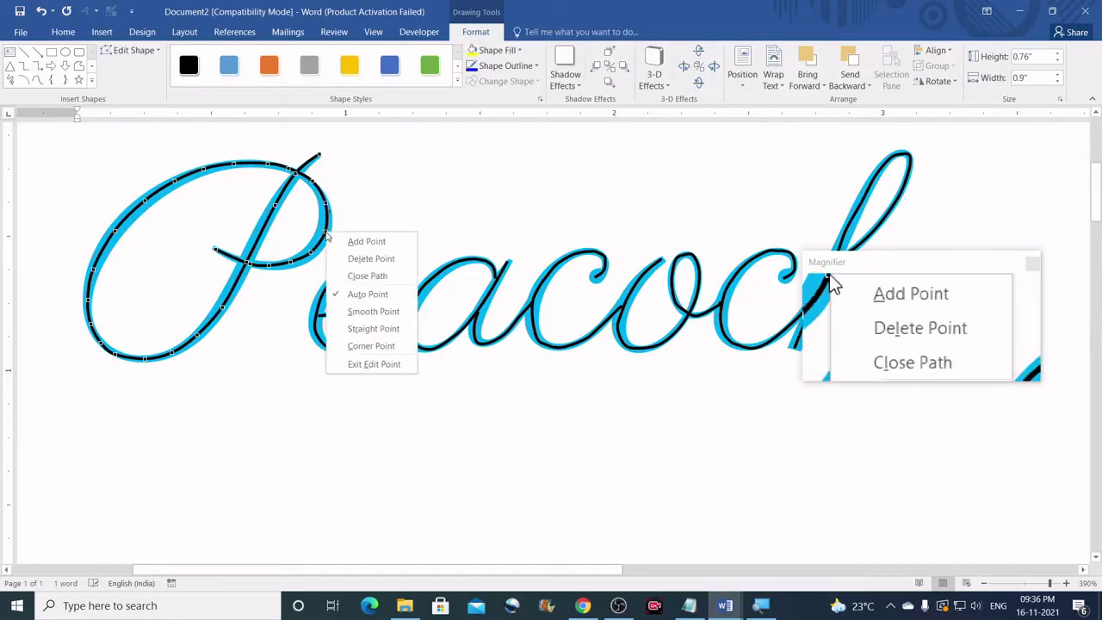
{"action": "left_click", "coordinate": [360, 310]}
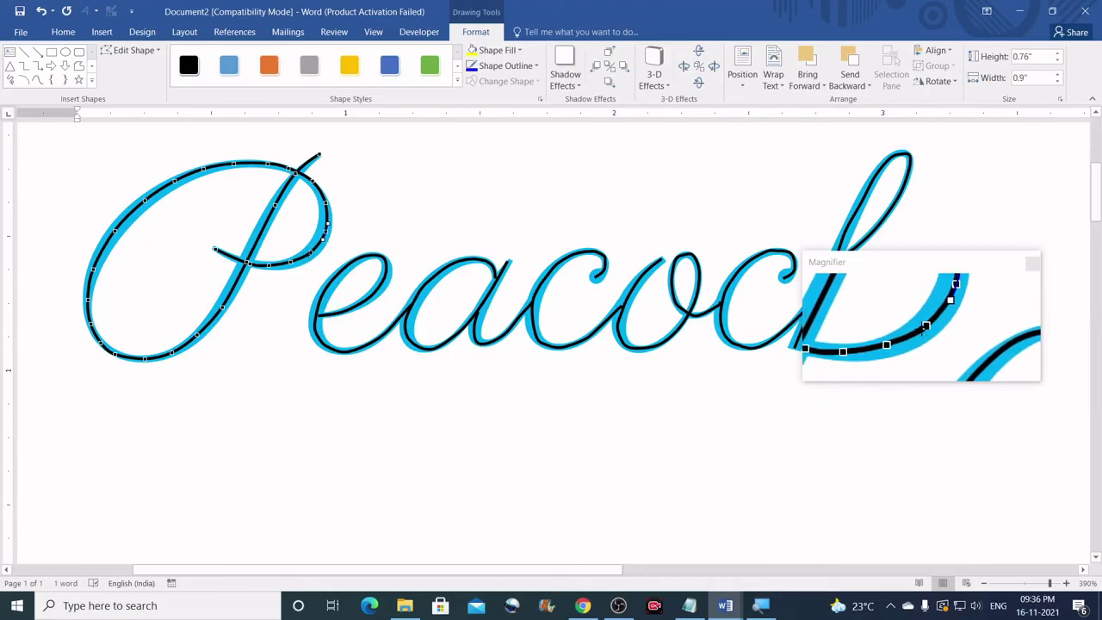
{"action": "right_click", "coordinate": [312, 251]}
{"action": "left_click", "coordinate": [348, 331]}
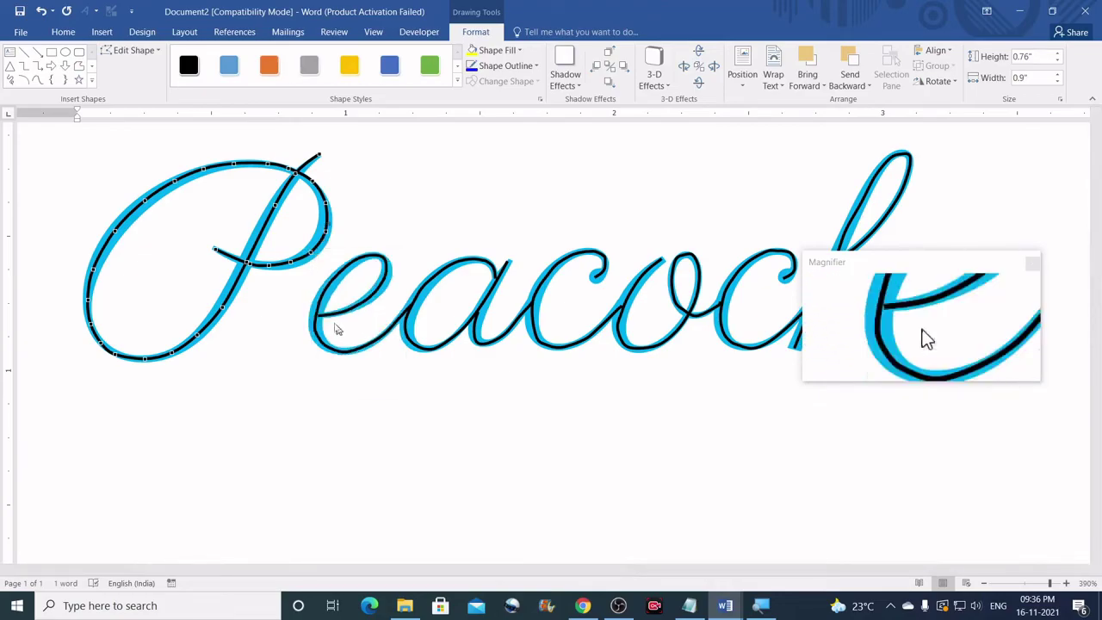
Convert the three points along the underside of the P's bowl, up to the stem crossing, to smooth points and finish point editing
{"action": "right_click", "coordinate": [291, 261]}
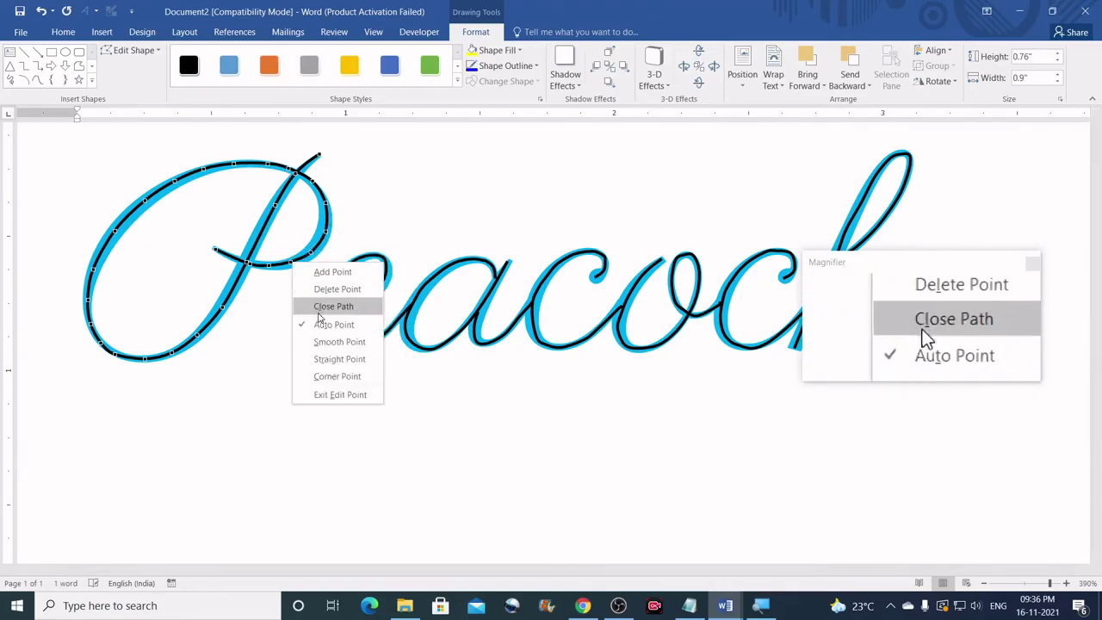
{"action": "left_click", "coordinate": [340, 341]}
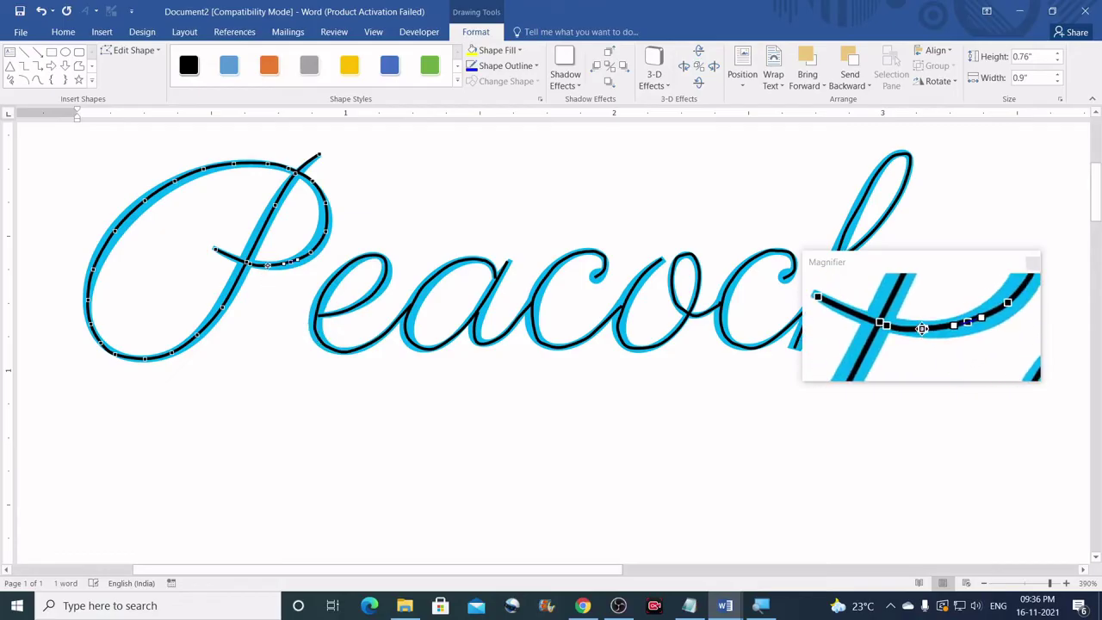
{"action": "right_click", "coordinate": [267, 264]}
{"action": "left_click", "coordinate": [307, 345]}
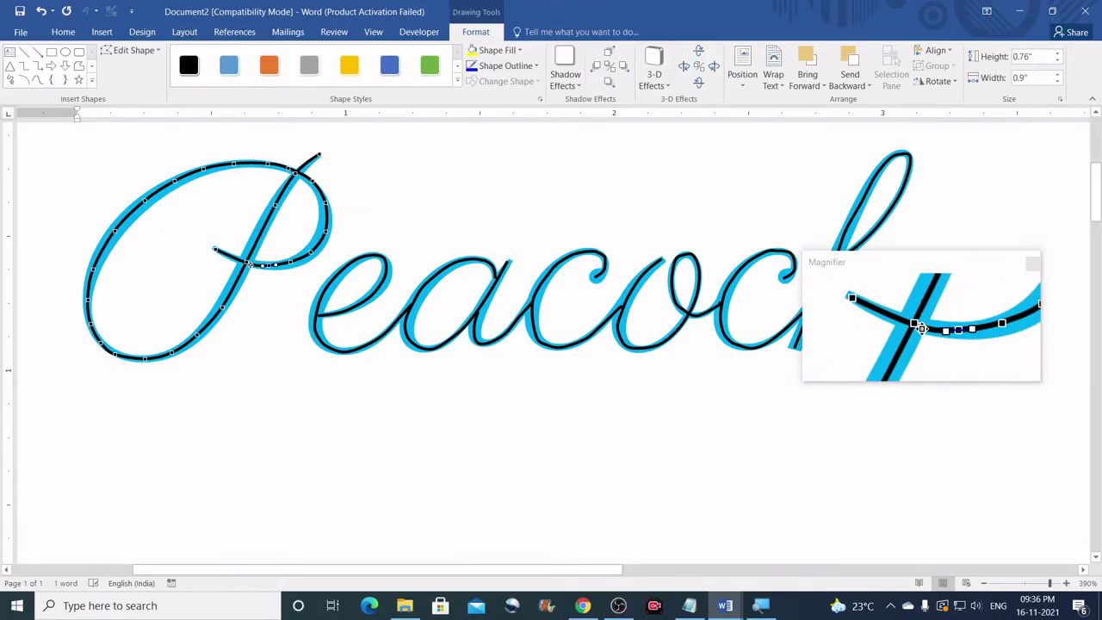
{"action": "right_click", "coordinate": [249, 265]}
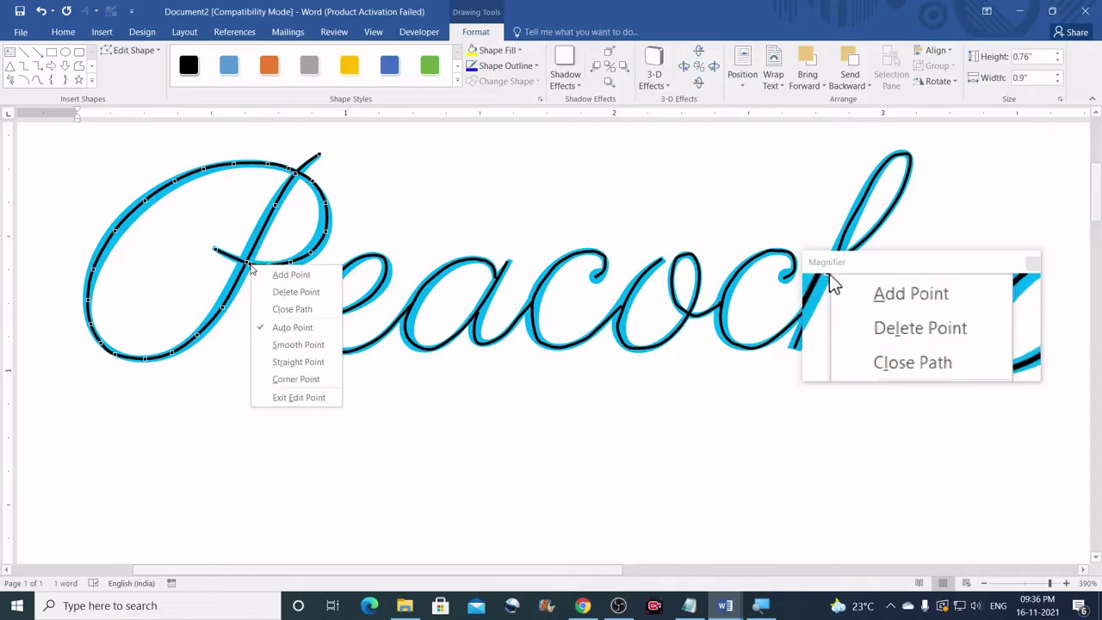
{"action": "left_click", "coordinate": [289, 346]}
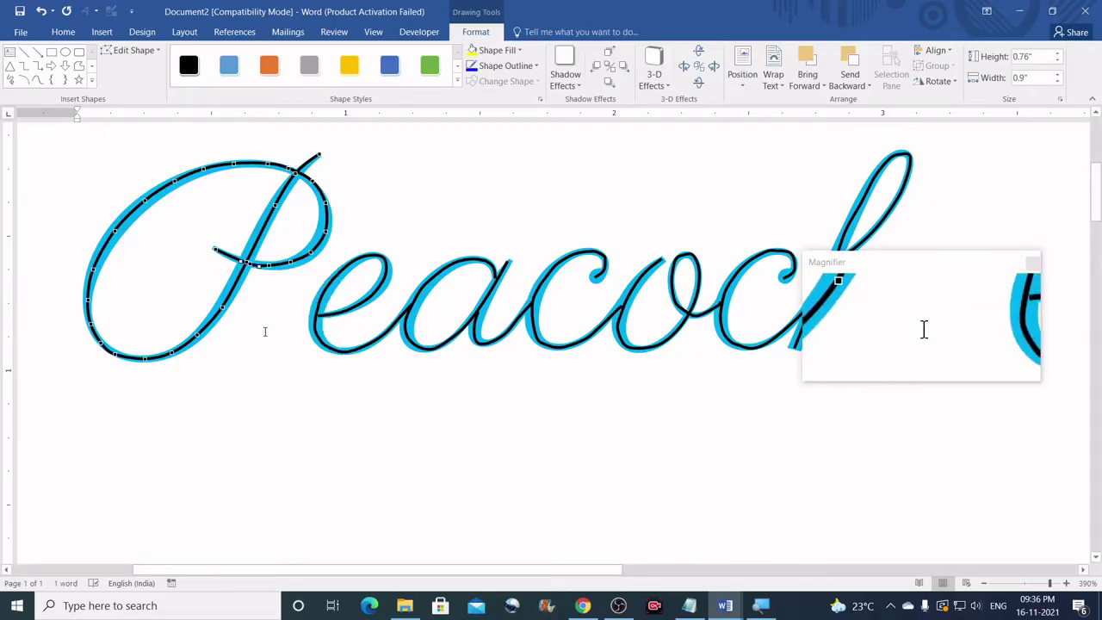
{"action": "left_click", "coordinate": [264, 323]}
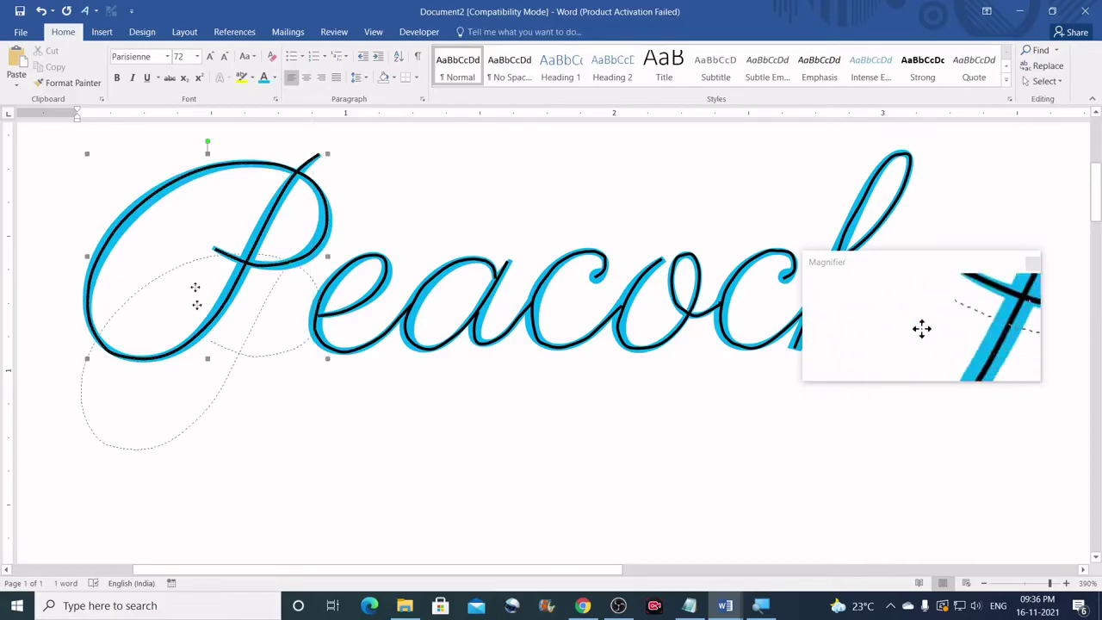
Move the P tracing below the word to check its smoothed shape, and undo the move
{"action": "left_click_drag", "start_coordinate": [201, 380], "coordinate": [204, 365]}
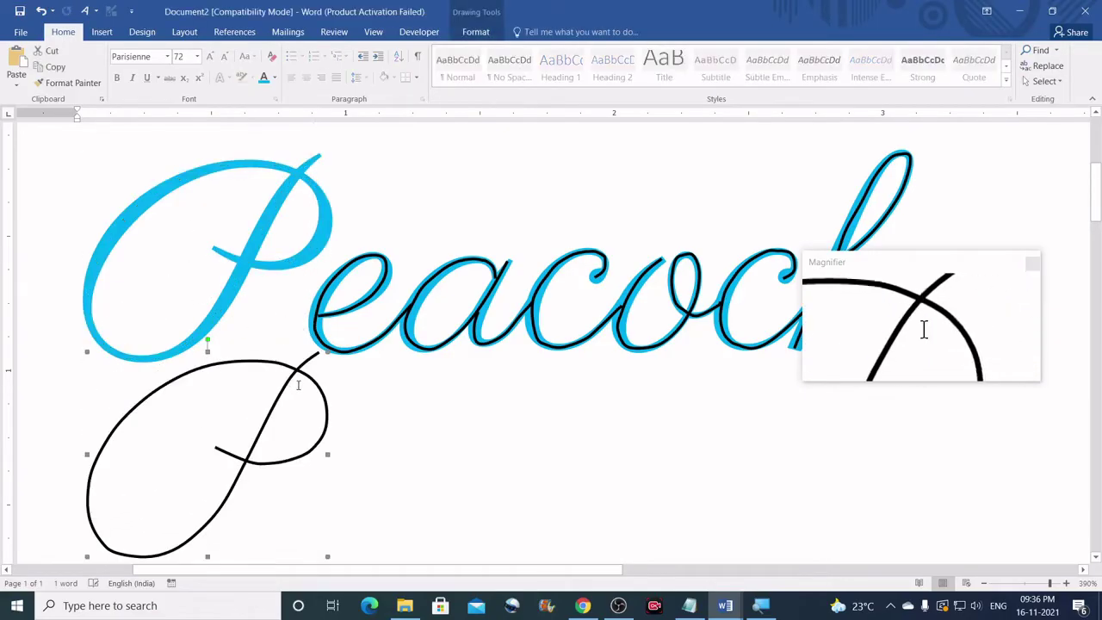
{"action": "scroll", "coordinate": [370, 388], "scroll_direction": "down", "scroll_amount": 2}
{"action": "scroll", "coordinate": [376, 388], "scroll_direction": "up", "scroll_amount": 4}
{"action": "left_click", "coordinate": [375, 388]}
{"action": "scroll", "coordinate": [376, 389], "scroll_direction": "down", "scroll_amount": 3}
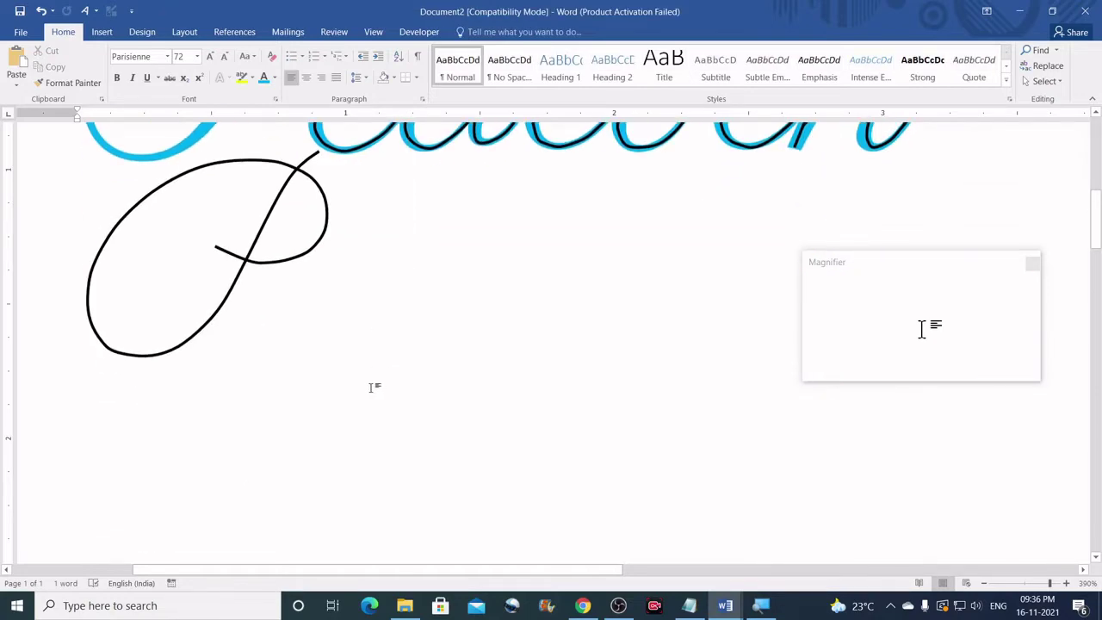
{"action": "key", "text": "ctrl+z"}
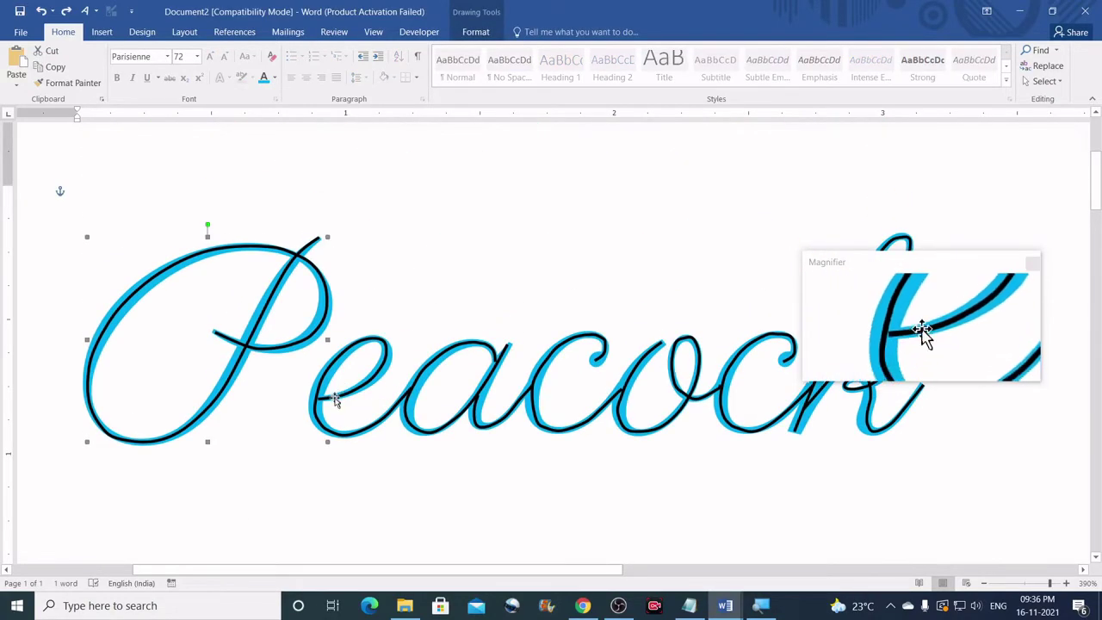
{"action": "scroll", "coordinate": [380, 339], "scroll_direction": "down", "scroll_amount": 2}
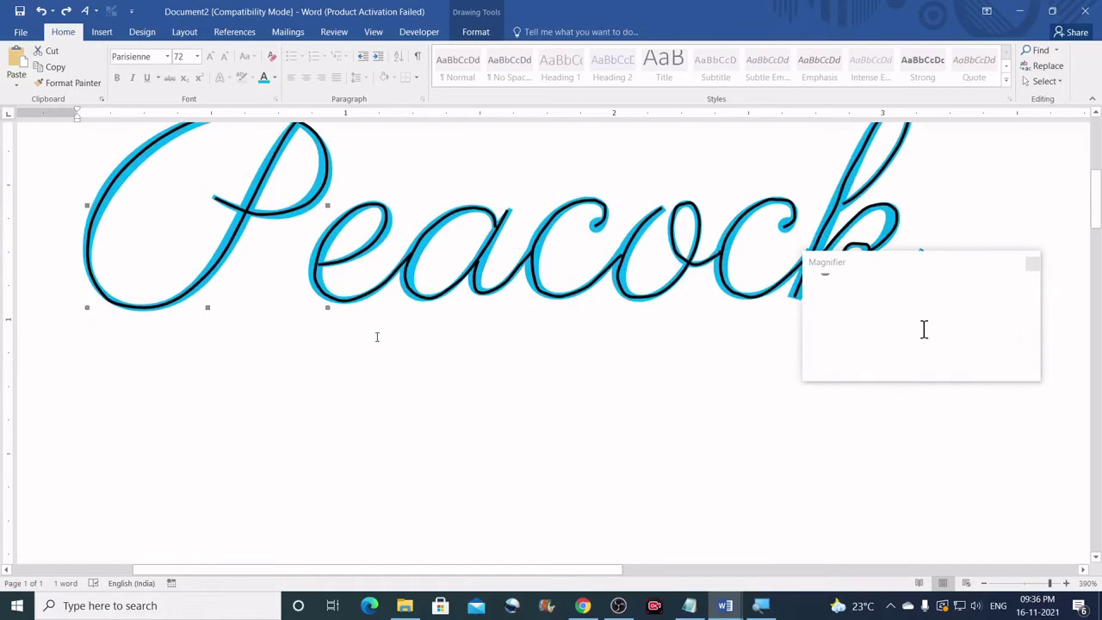
{"action": "scroll", "coordinate": [377, 337], "scroll_direction": "up", "scroll_amount": 2}
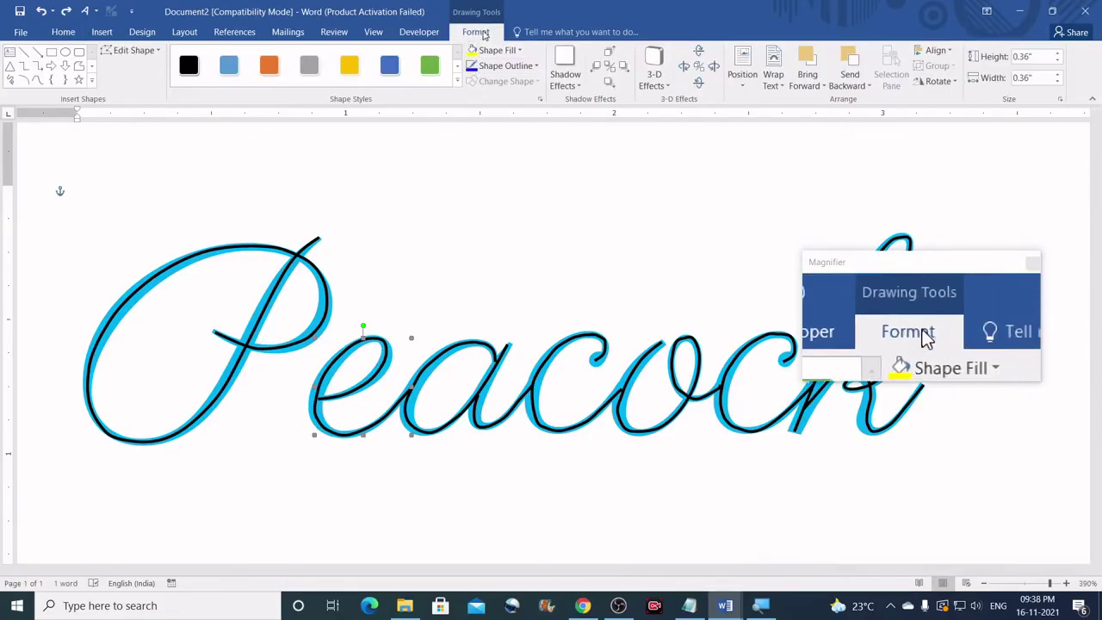
Enter point editing on the e tracing and adjust the two points on its upper-left side to follow the letter
{"action": "left_click", "coordinate": [148, 54]}
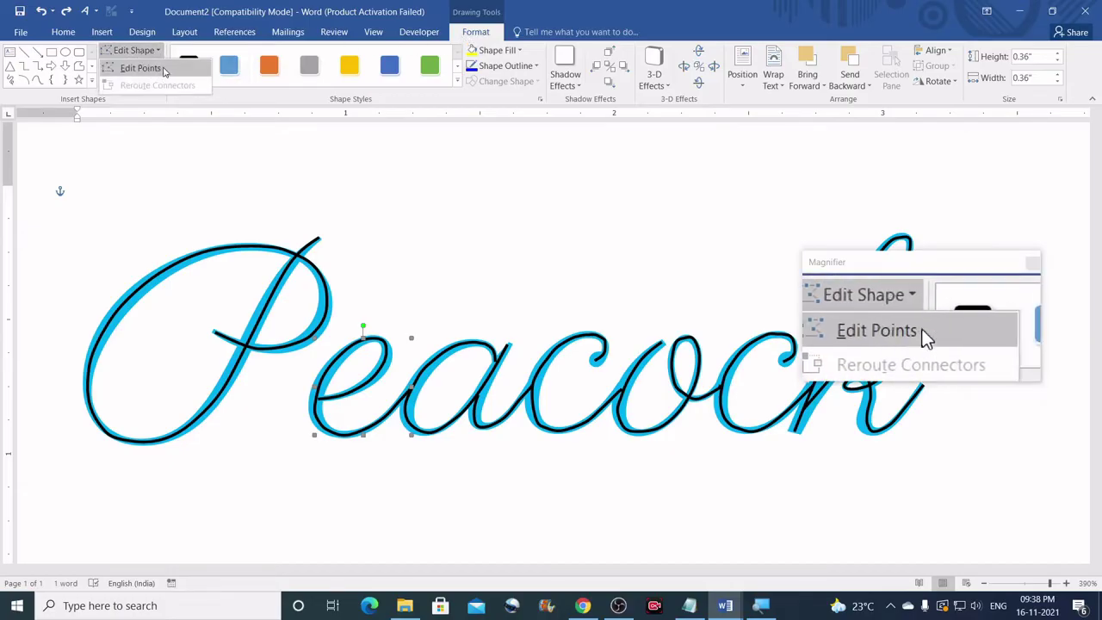
{"action": "left_click", "coordinate": [148, 73]}
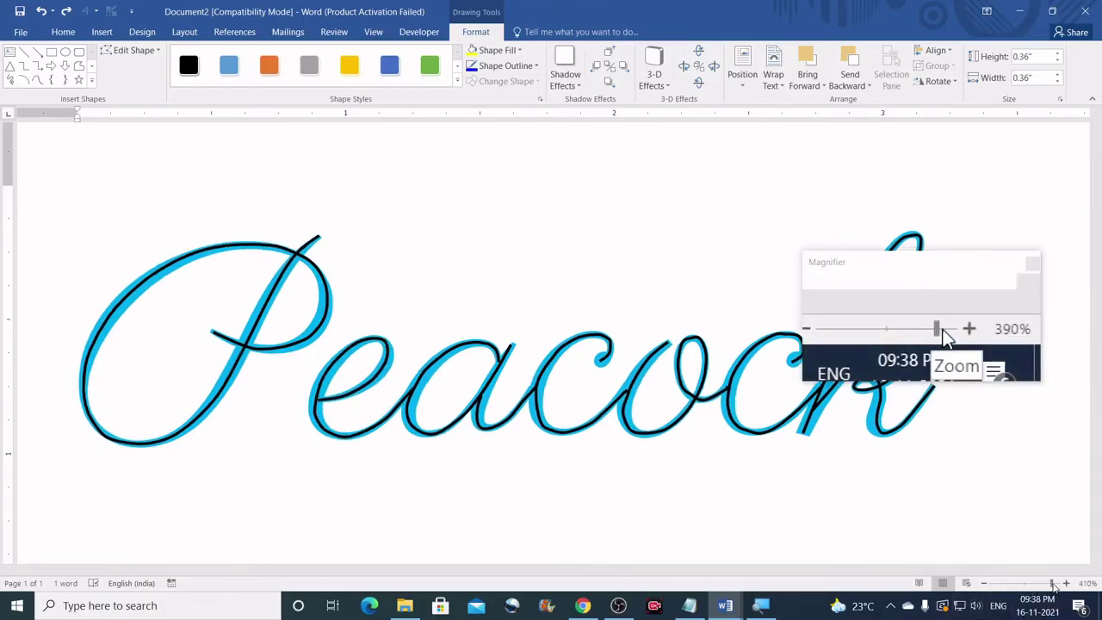
{"action": "left_click_drag", "start_coordinate": [1049, 585], "coordinate": [1064, 585]}
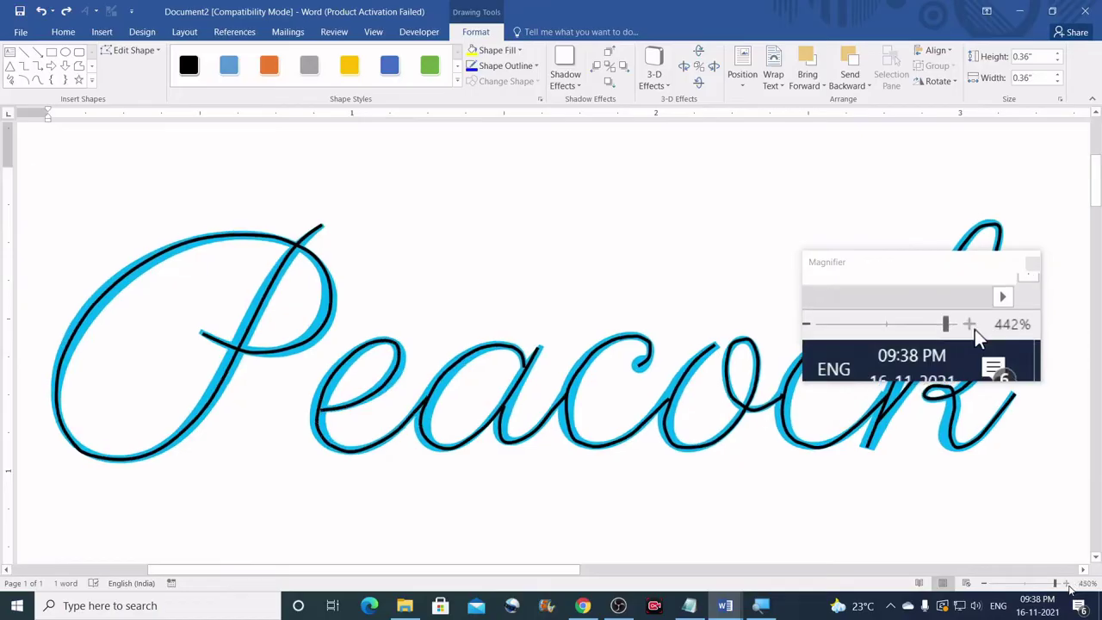
{"action": "left_click", "coordinate": [1068, 584]}
{"action": "left_click", "coordinate": [1068, 584]}
{"action": "left_click", "coordinate": [1068, 584]}
{"action": "left_click", "coordinate": [1068, 584]}
{"action": "left_click", "coordinate": [1068, 584]}
{"action": "left_click", "coordinate": [1068, 584]}
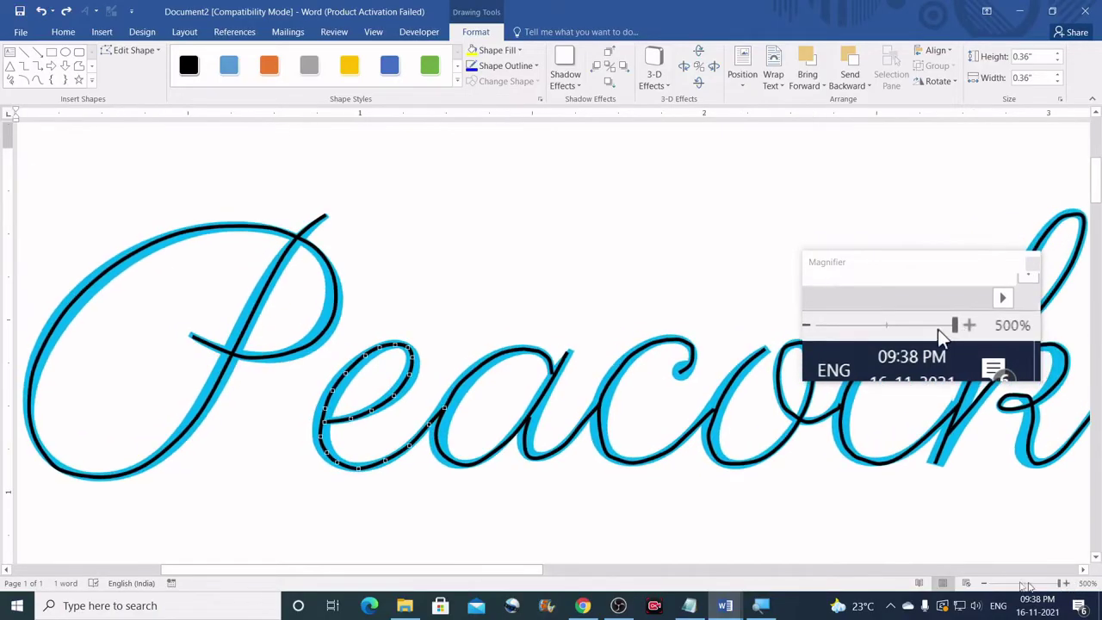
{"action": "scroll", "coordinate": [409, 395], "scroll_direction": "down", "scroll_amount": 3}
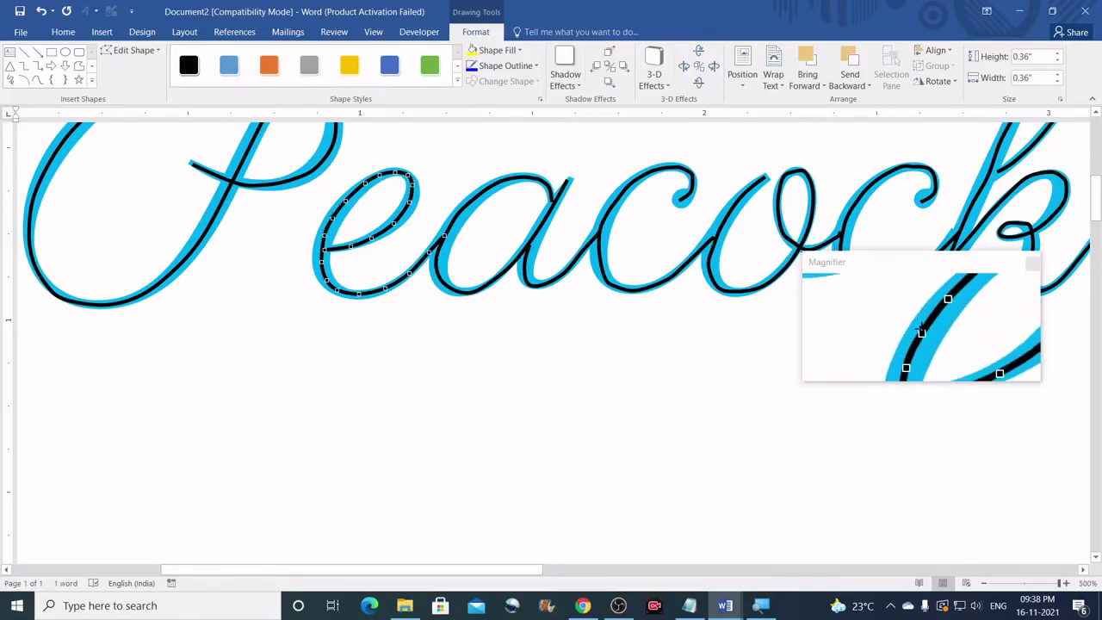
{"action": "left_click_drag", "start_coordinate": [332, 217], "coordinate": [333, 217]}
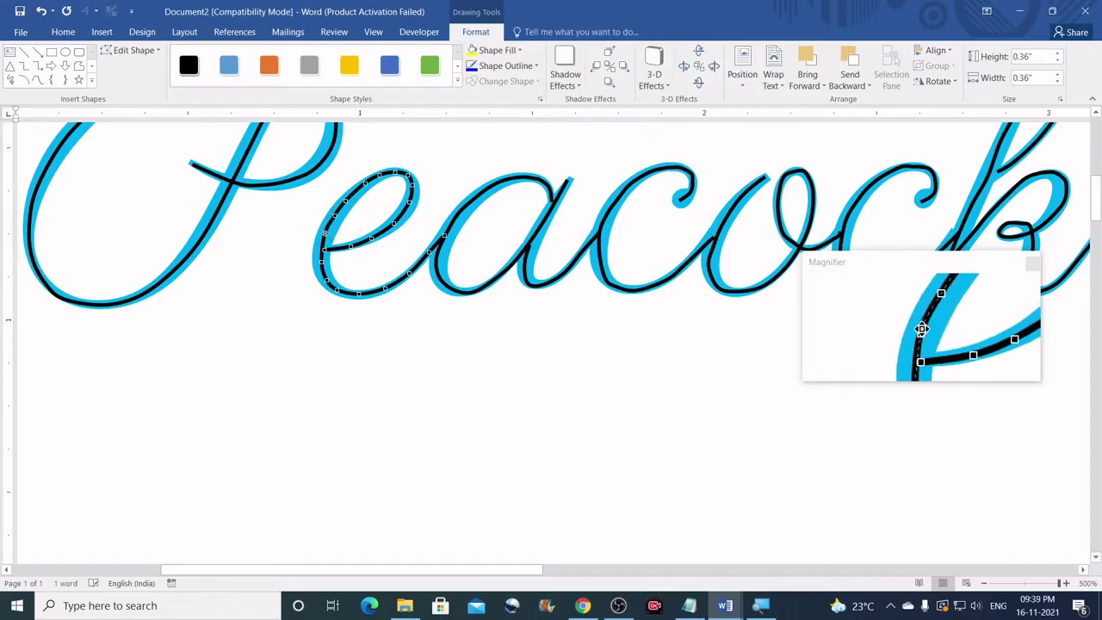
{"action": "left_click_drag", "start_coordinate": [325, 234], "coordinate": [328, 250]}
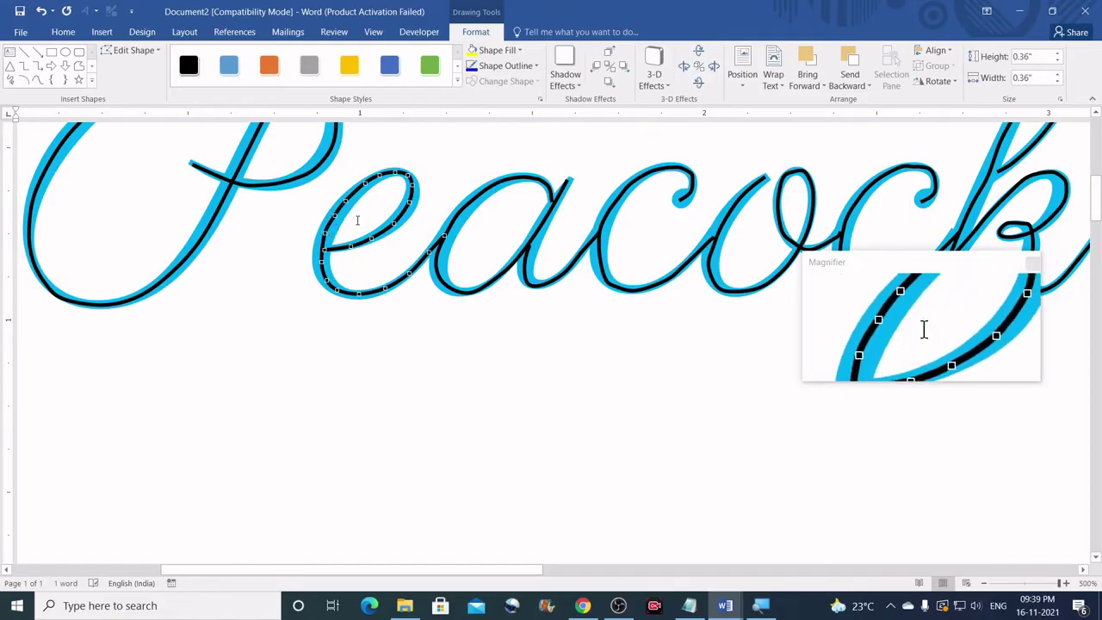
Convert the four points along the e's inner cross stroke to smooth points
{"action": "right_click", "coordinate": [325, 250]}
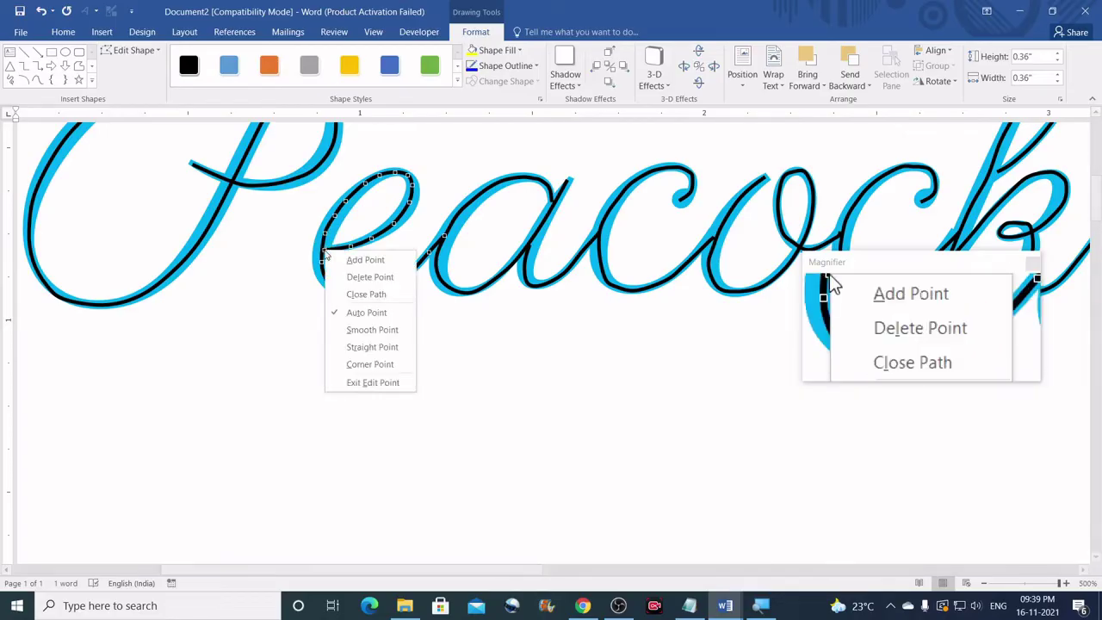
{"action": "left_click", "coordinate": [344, 330]}
{"action": "right_click", "coordinate": [352, 247]}
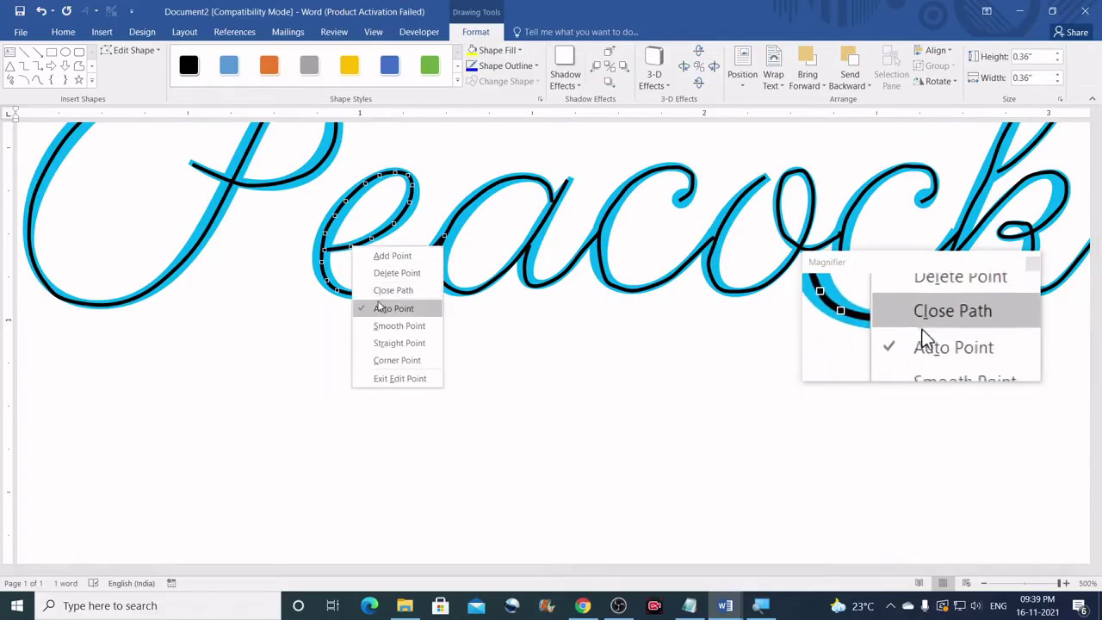
{"action": "left_click", "coordinate": [372, 325]}
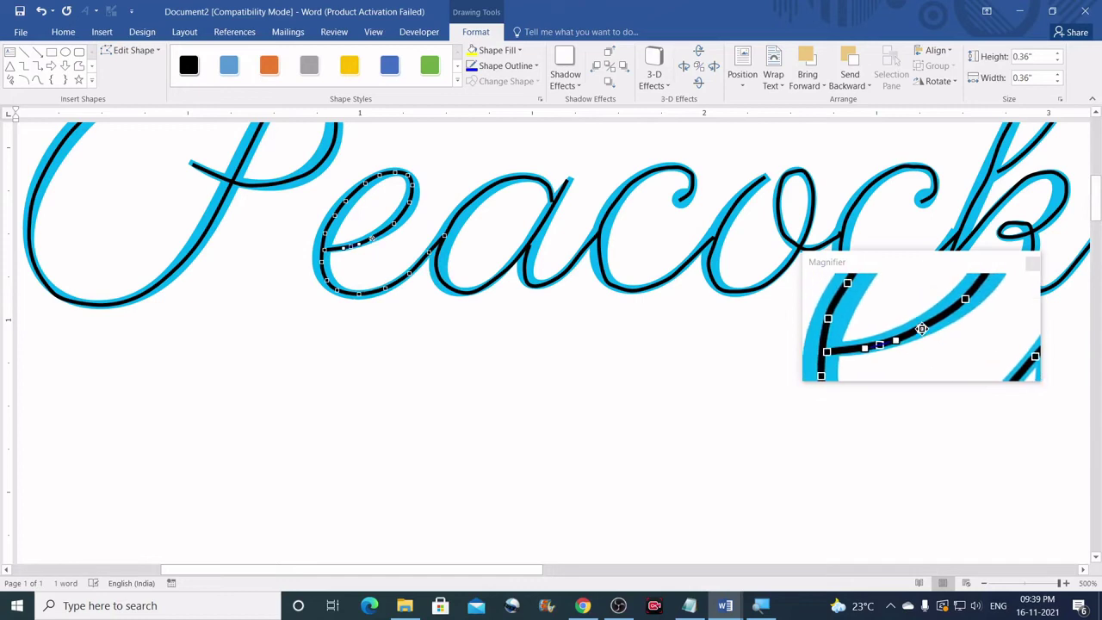
{"action": "right_click", "coordinate": [372, 238]}
{"action": "left_click", "coordinate": [403, 317]}
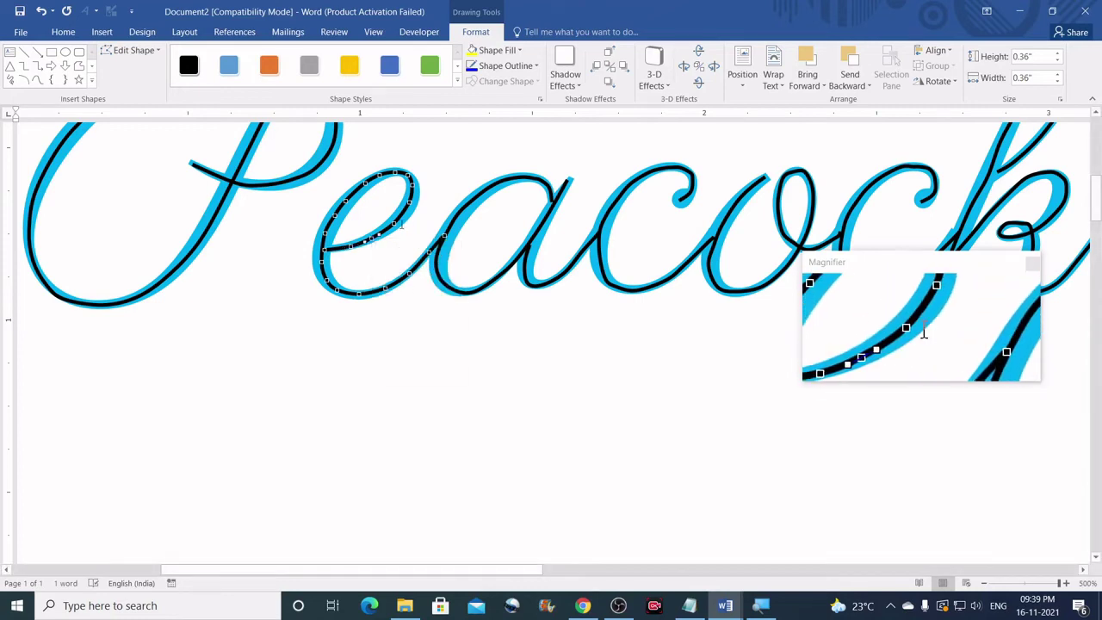
{"action": "right_click", "coordinate": [395, 225]}
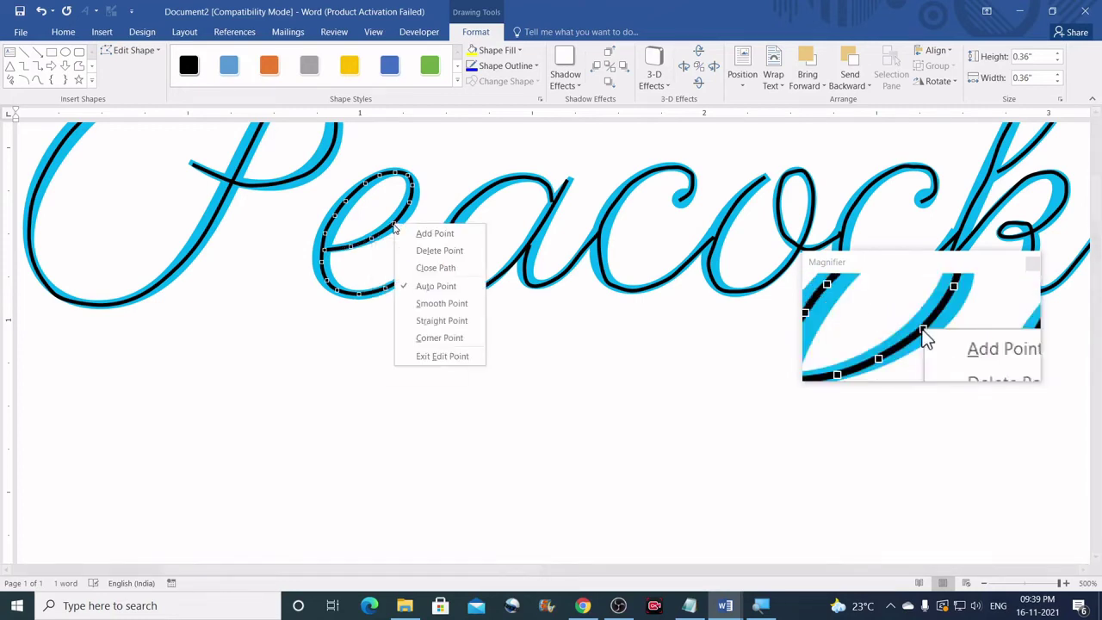
{"action": "left_click", "coordinate": [433, 303]}
Convert the points around the e's upper loop and down its upper-left side to smooth points
{"action": "right_click", "coordinate": [424, 218]}
{"action": "left_click", "coordinate": [424, 218]}
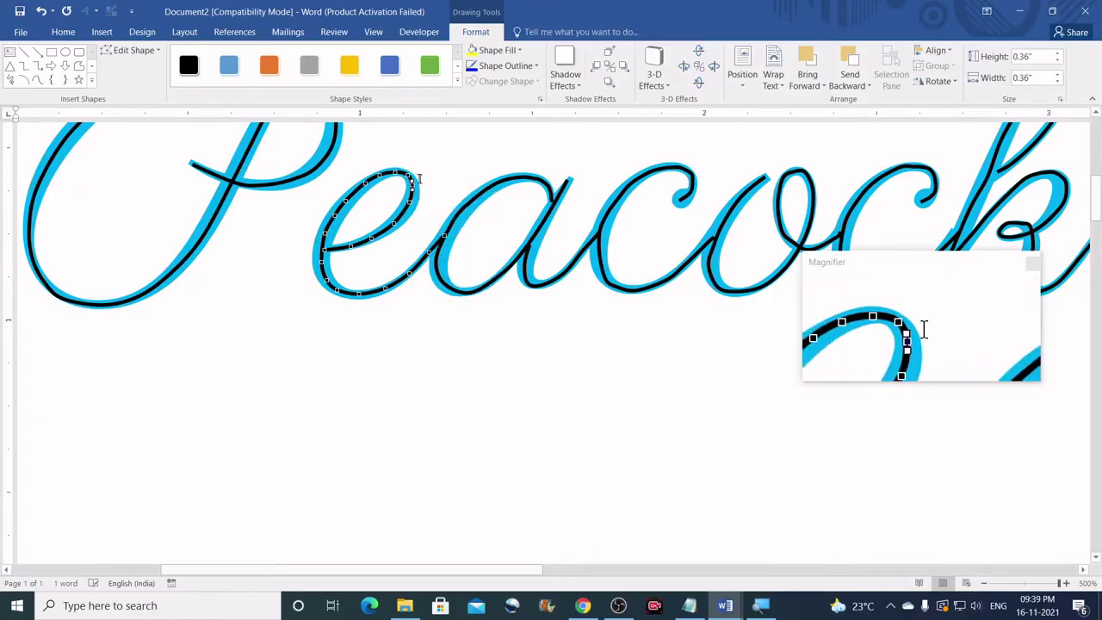
{"action": "right_click", "coordinate": [392, 166]}
{"action": "left_click", "coordinate": [409, 175]}
{"action": "right_click", "coordinate": [349, 204]}
{"action": "left_click", "coordinate": [398, 265]}
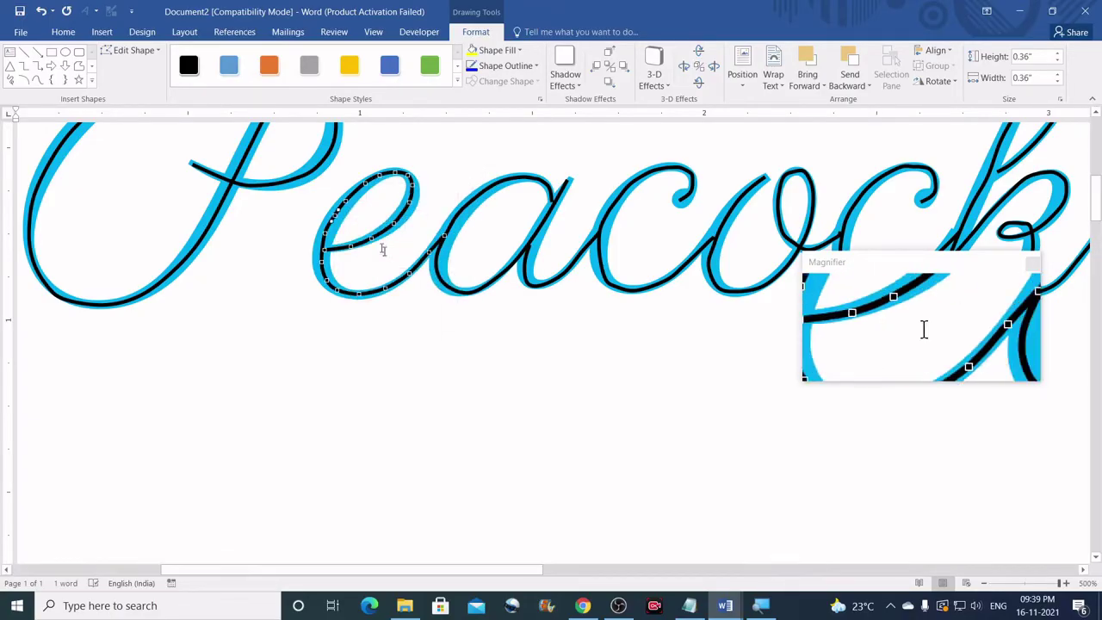
Delete the extra point on the e tracing's upper-left side and make the remaining point there an Auto Point
{"action": "right_click", "coordinate": [337, 216]}
{"action": "left_click", "coordinate": [376, 242]}
{"action": "right_click", "coordinate": [337, 217]}
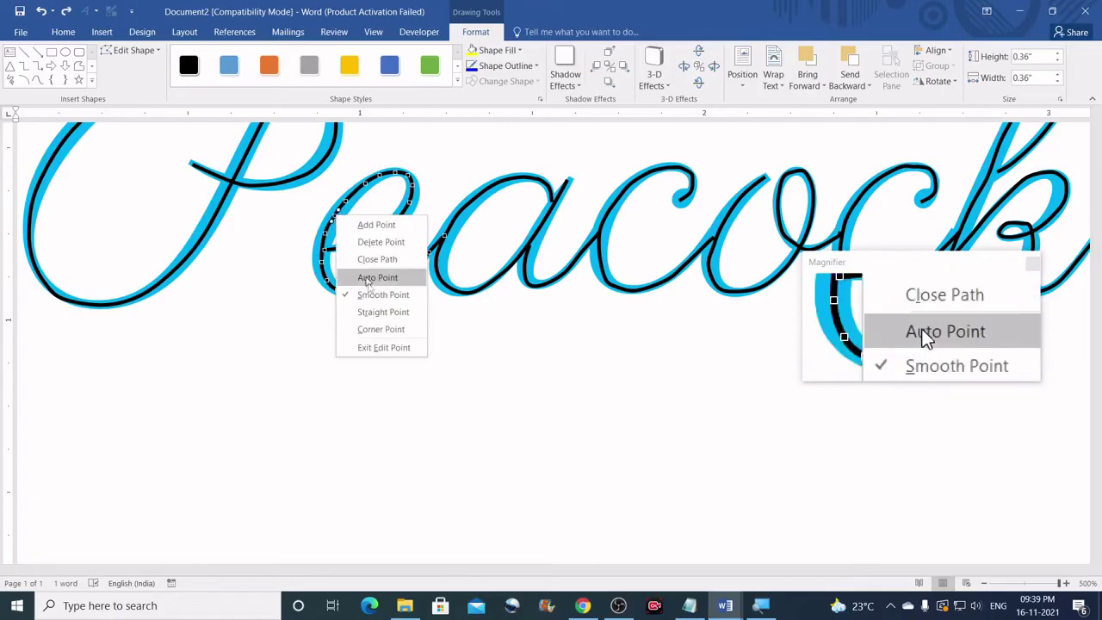
{"action": "left_click", "coordinate": [369, 280]}
Smooth the remaining e tracing points down its lower-left side, along its base and on its exit stroke
{"action": "right_click", "coordinate": [329, 234]}
{"action": "left_click", "coordinate": [374, 327]}
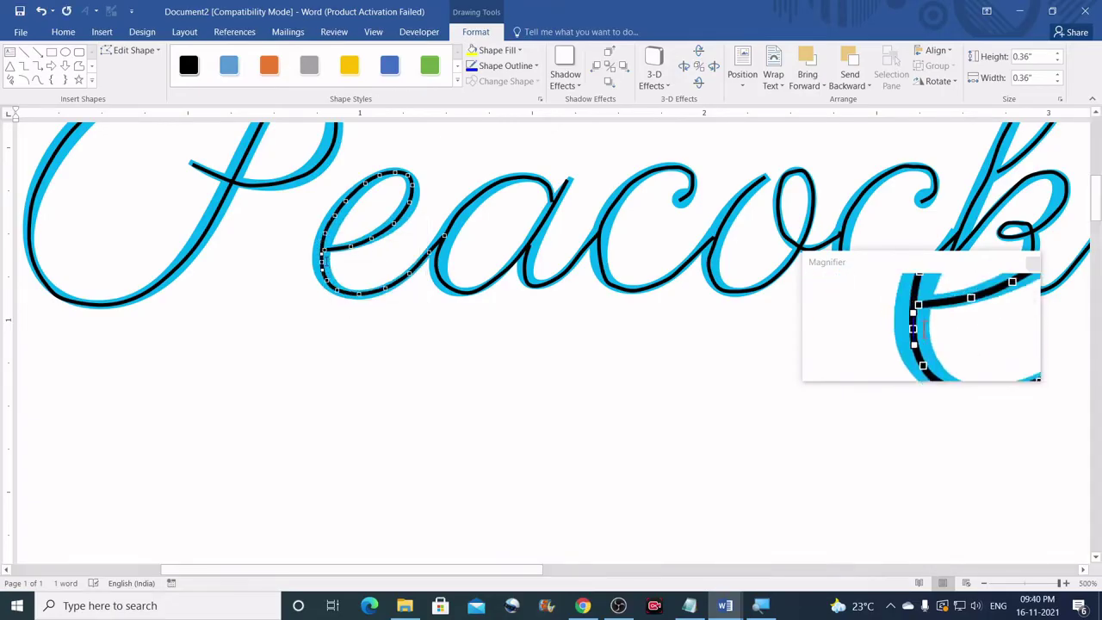
{"action": "right_click", "coordinate": [385, 291]}
{"action": "left_click", "coordinate": [424, 373]}
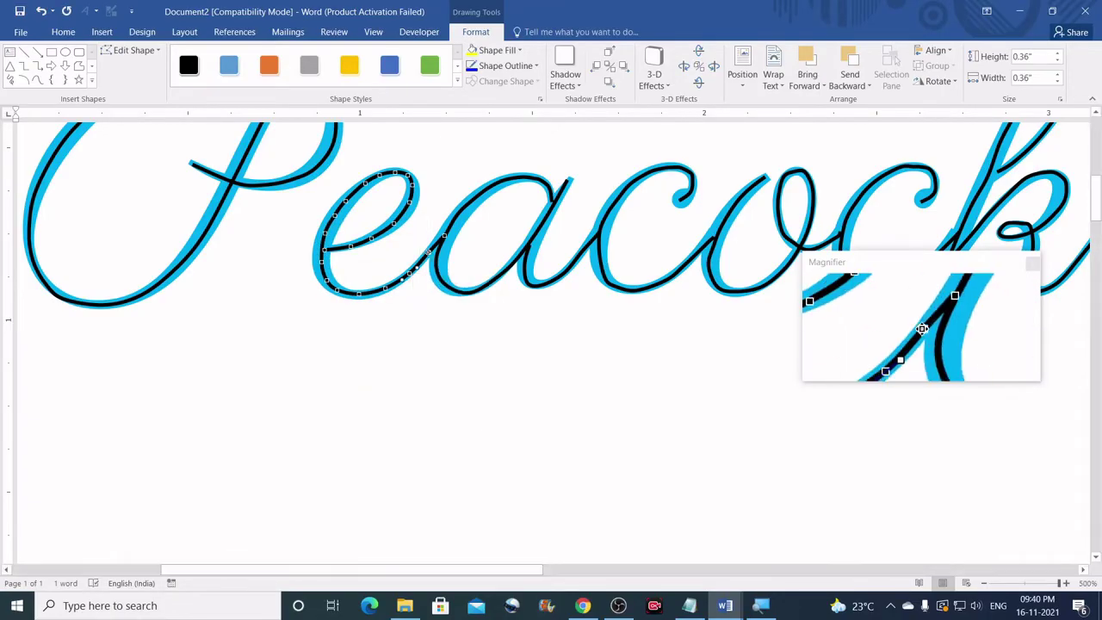
{"action": "right_click", "coordinate": [444, 232]}
{"action": "left_click", "coordinate": [483, 330]}
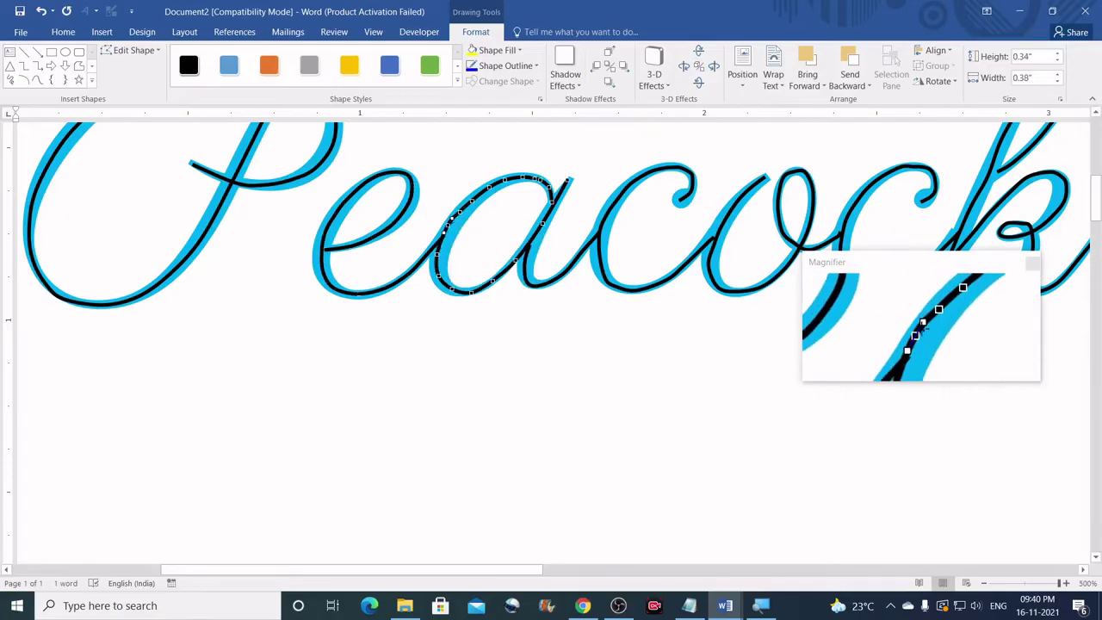
Reposition the point on the a tracing's upper-left curve to follow the letter and smooth the points beside it
{"action": "left_click_drag", "start_coordinate": [448, 226], "coordinate": [461, 211]}
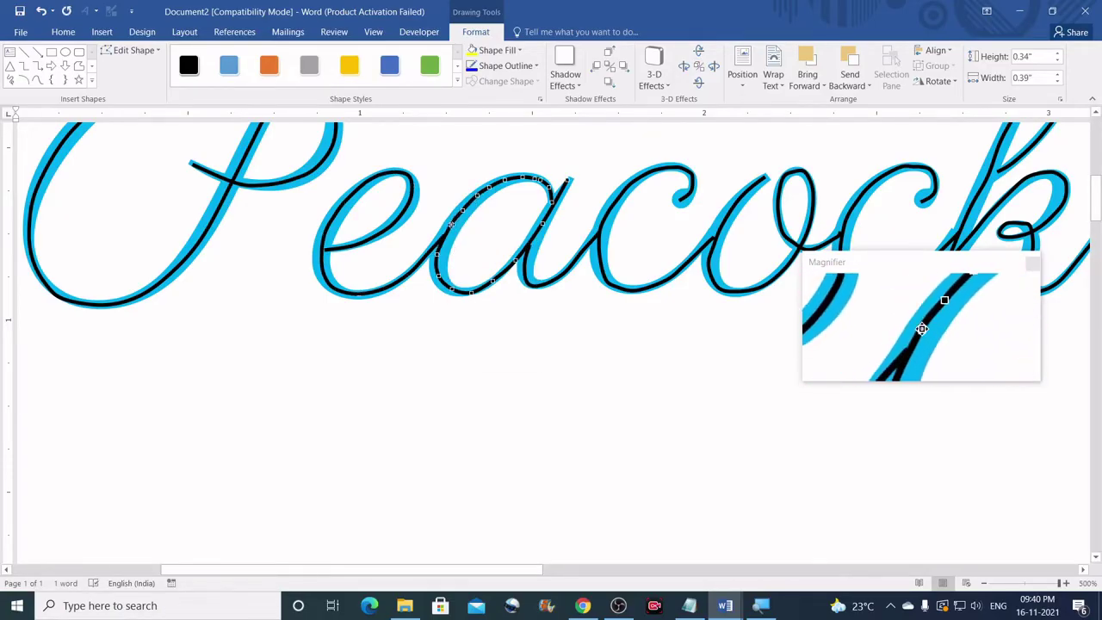
{"action": "right_click", "coordinate": [442, 254]}
{"action": "left_click", "coordinate": [472, 337]}
{"action": "right_click", "coordinate": [465, 211]}
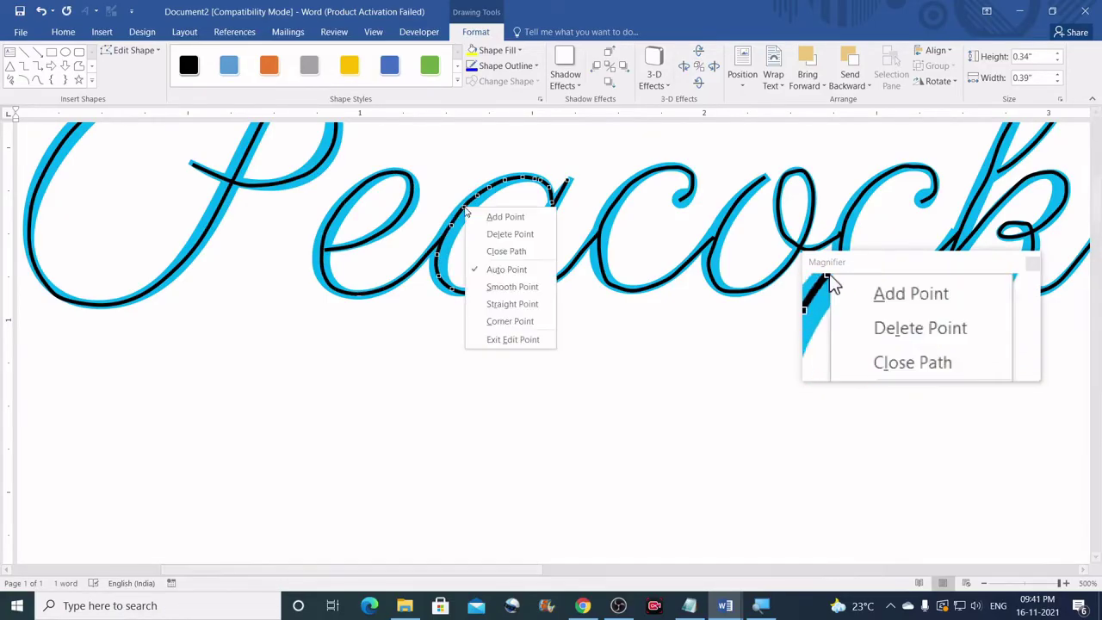
{"action": "key", "text": "Escape"}
{"action": "right_click", "coordinate": [476, 201]}
{"action": "key", "text": "Escape"}
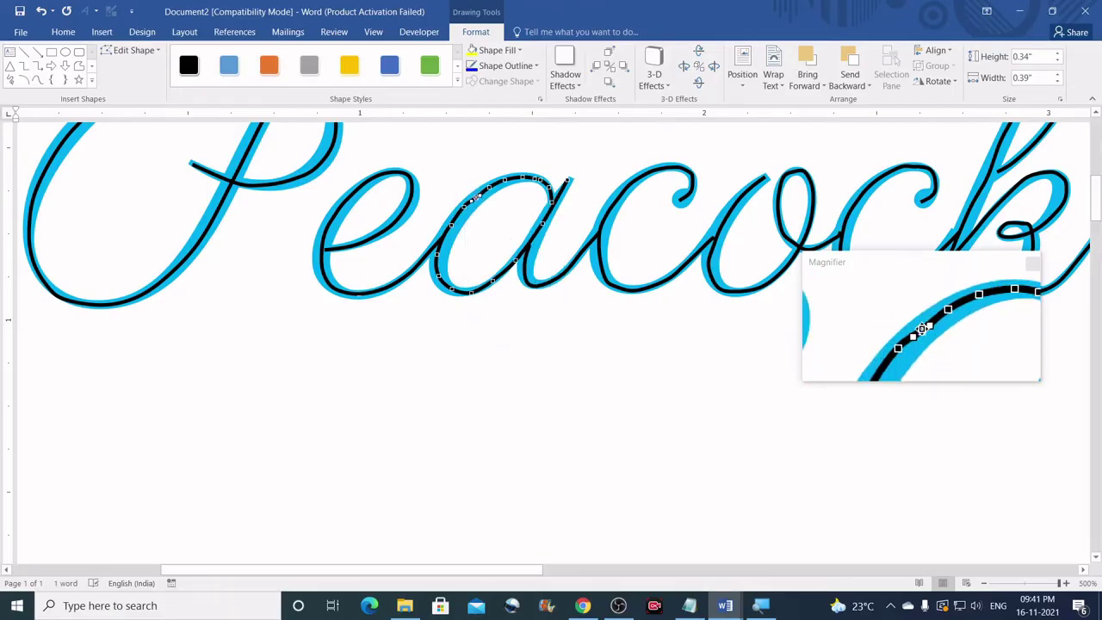
Smooth the remaining points around the a's bowl, along its upper curve, right side and lower curve
{"action": "right_click", "coordinate": [487, 190]}
{"action": "key", "text": "Escape"}
{"action": "right_click", "coordinate": [531, 181]}
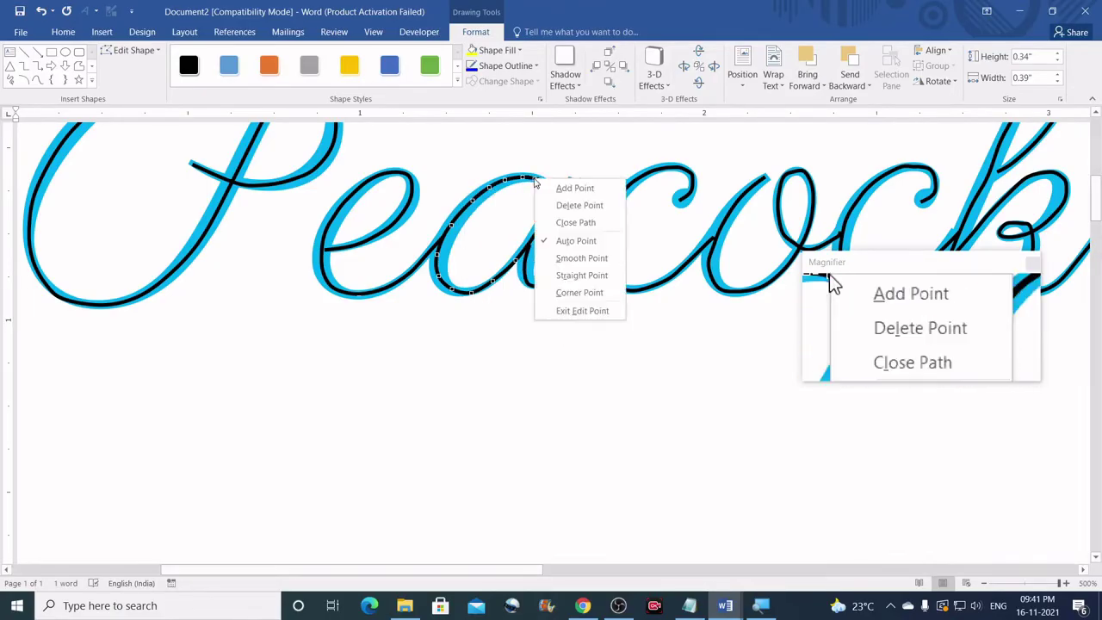
{"action": "key", "text": "Escape"}
{"action": "right_click", "coordinate": [555, 198]}
{"action": "key", "text": "Escape"}
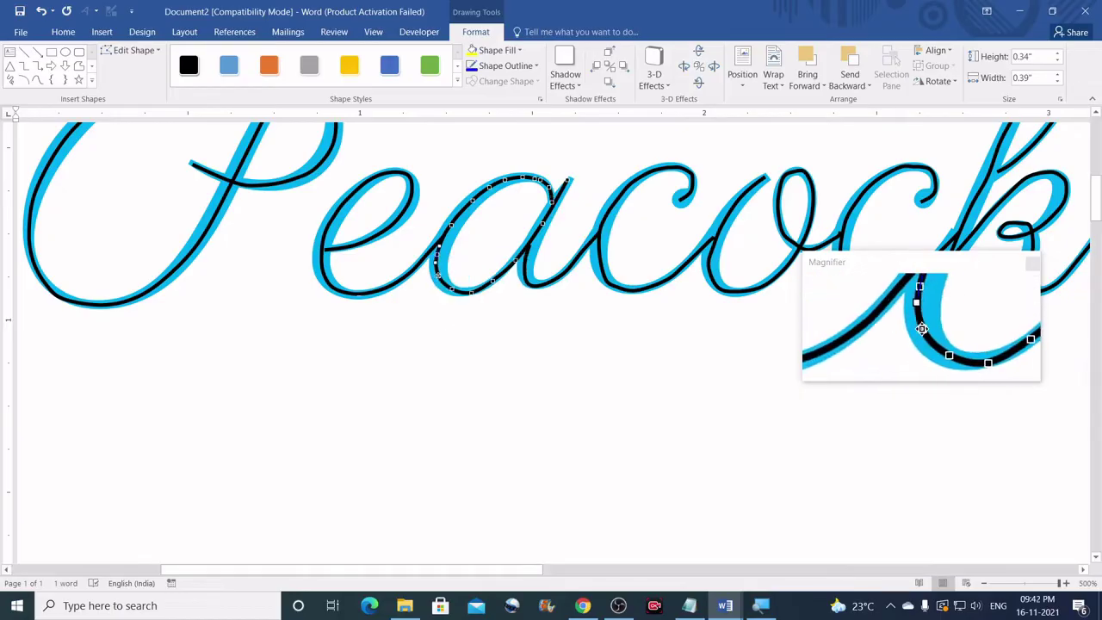
{"action": "right_click", "coordinate": [493, 282]}
{"action": "left_click", "coordinate": [534, 325]}
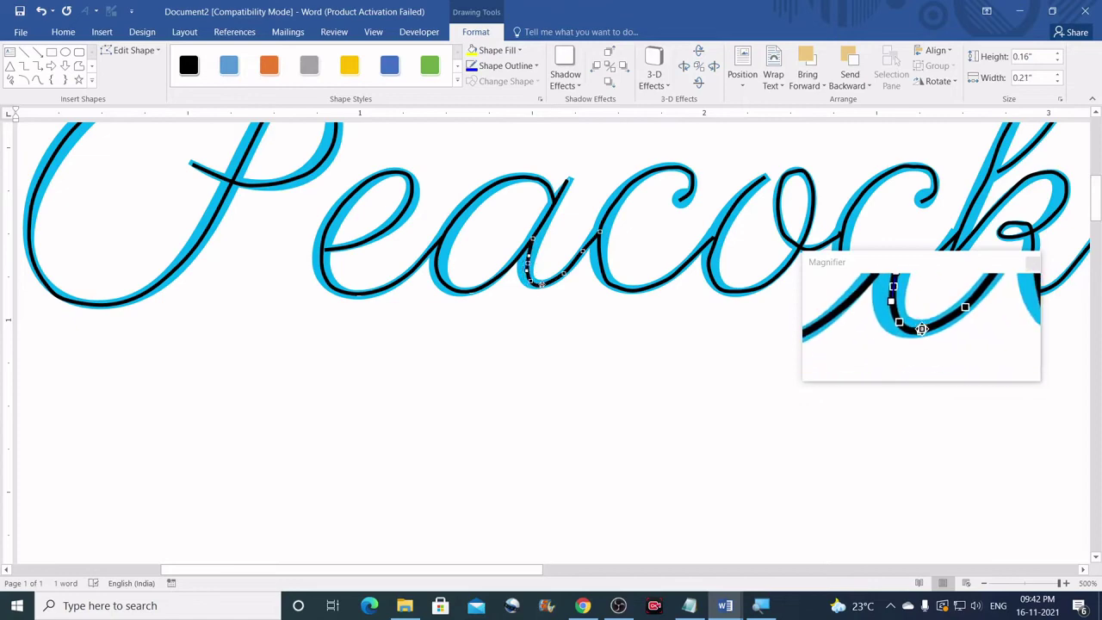
Smooth the points along the base and exit of the a's separate closing stroke
{"action": "right_click", "coordinate": [528, 282]}
{"action": "key", "text": "Escape"}
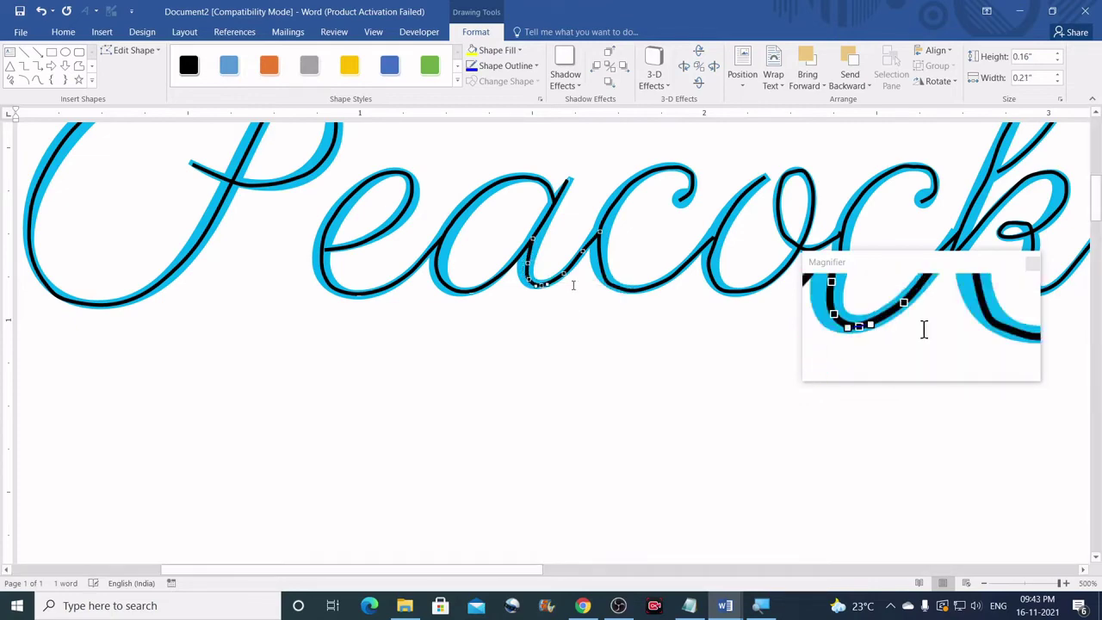
{"action": "right_click", "coordinate": [582, 252]}
{"action": "left_click", "coordinate": [630, 331]}
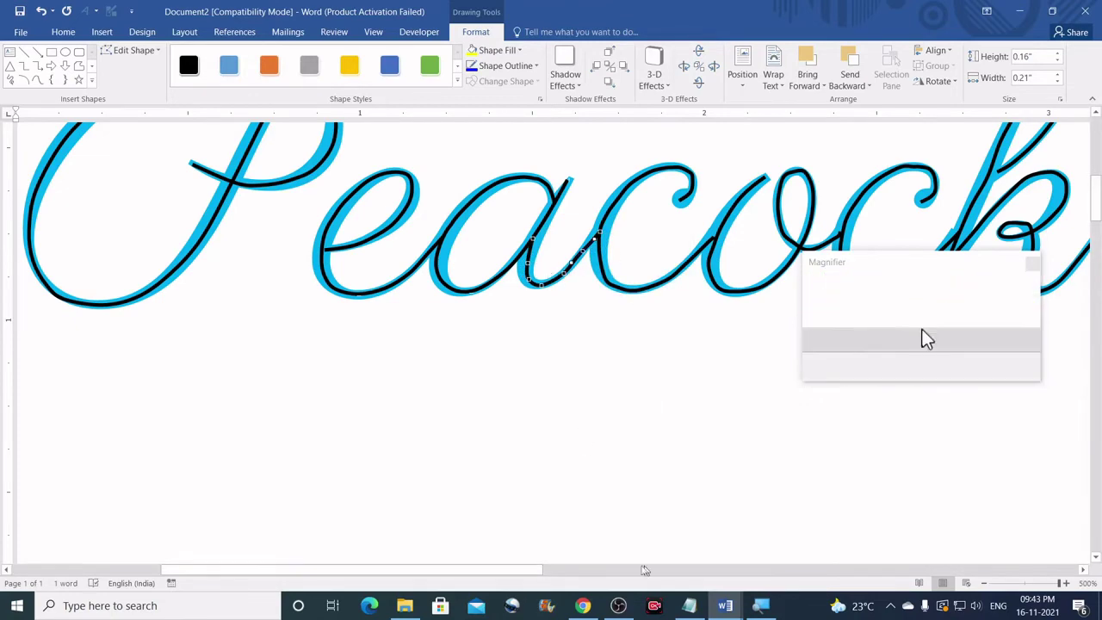
Adjust the o tracing's point at the bottom of its inner loop and the second c's base point to follow the letters
{"action": "scroll", "coordinate": [595, 571], "scroll_direction": "right", "scroll_amount": 3}
{"action": "left_click", "coordinate": [413, 255]}
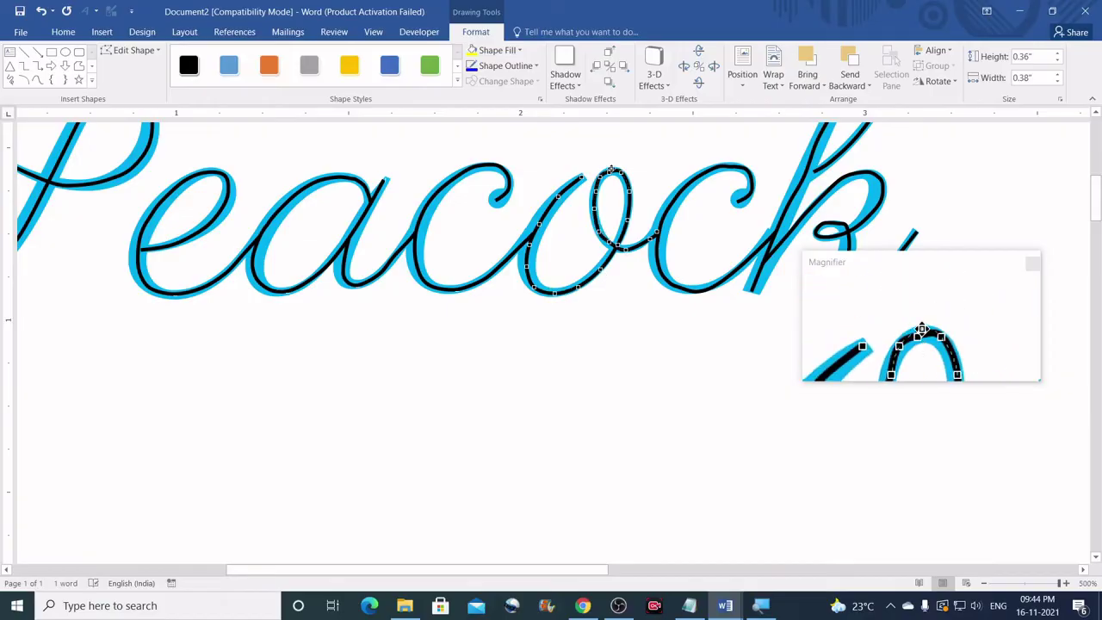
{"action": "left_click_drag", "start_coordinate": [625, 244], "coordinate": [620, 244]}
{"action": "left_click", "coordinate": [677, 197]}
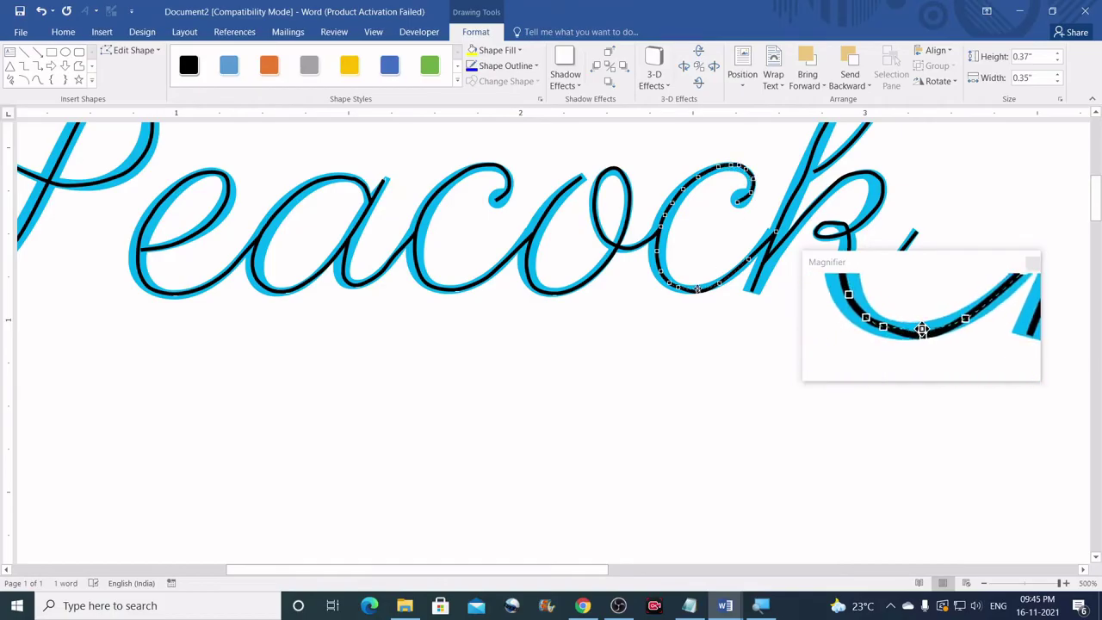
{"action": "left_click_drag", "start_coordinate": [696, 287], "coordinate": [699, 287]}
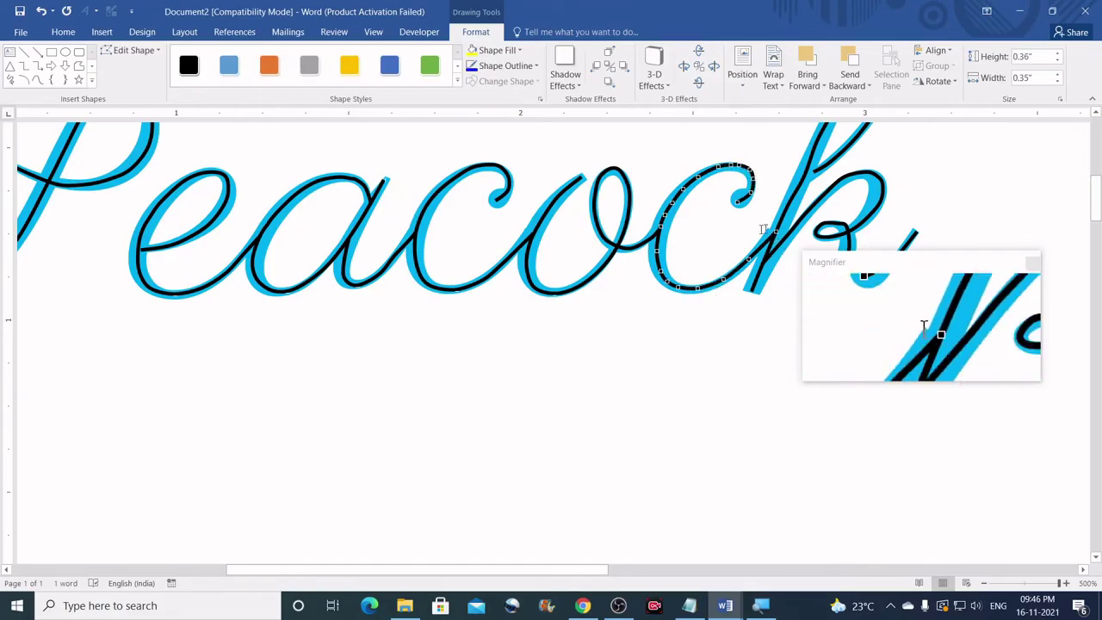
Refine the points of the k's stem and leg strokes and of the second c's lower curve
{"action": "key", "text": "Tab"}
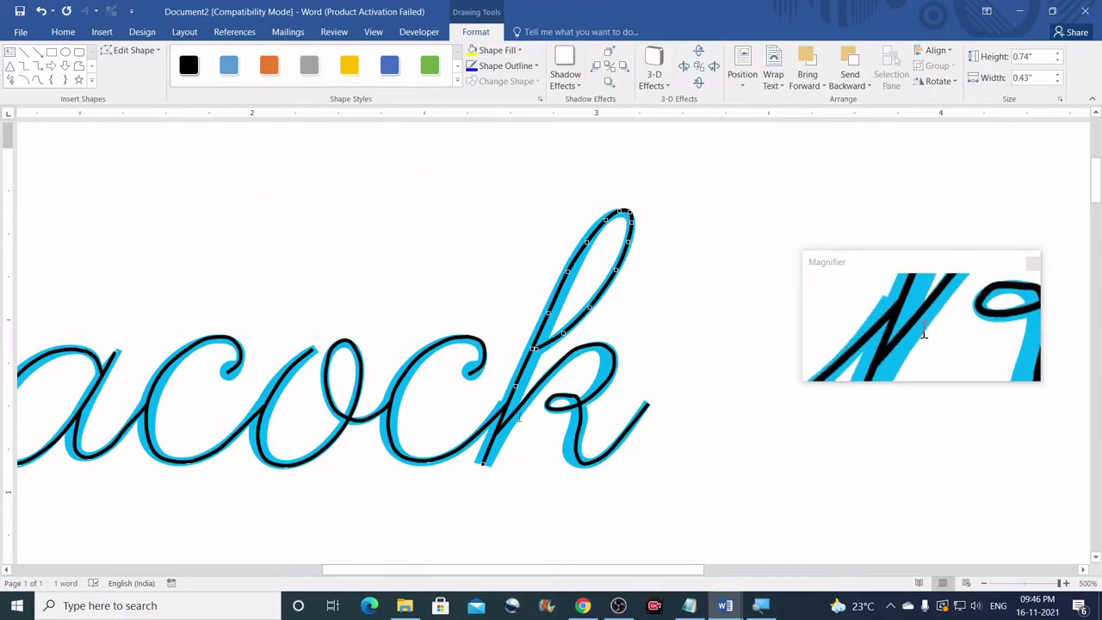
{"action": "left_click", "coordinate": [570, 348]}
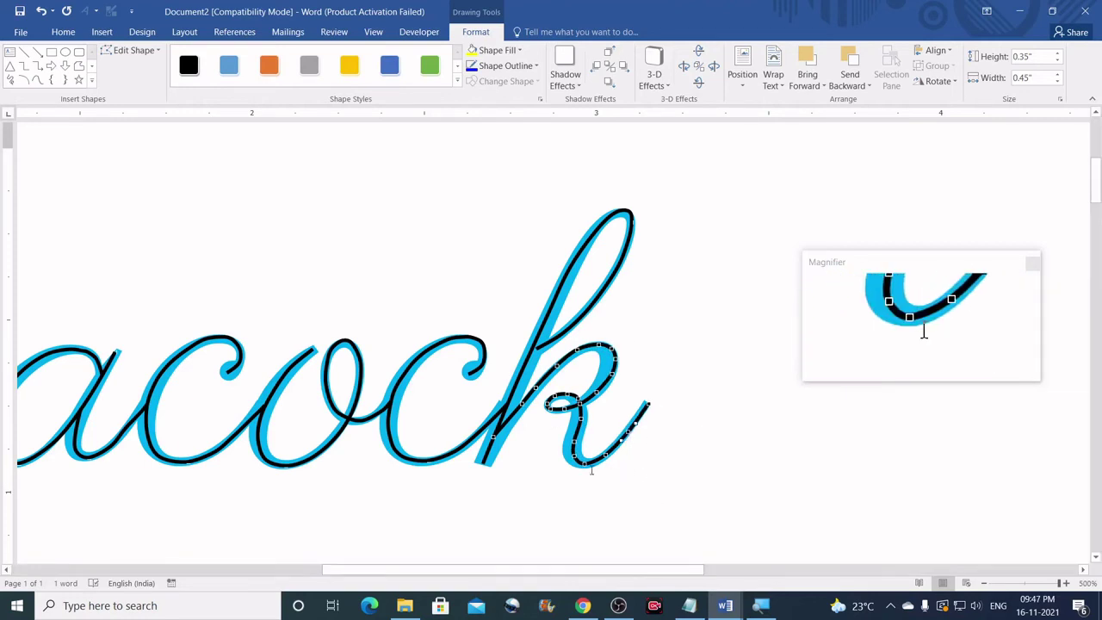
{"action": "left_click", "coordinate": [420, 437]}
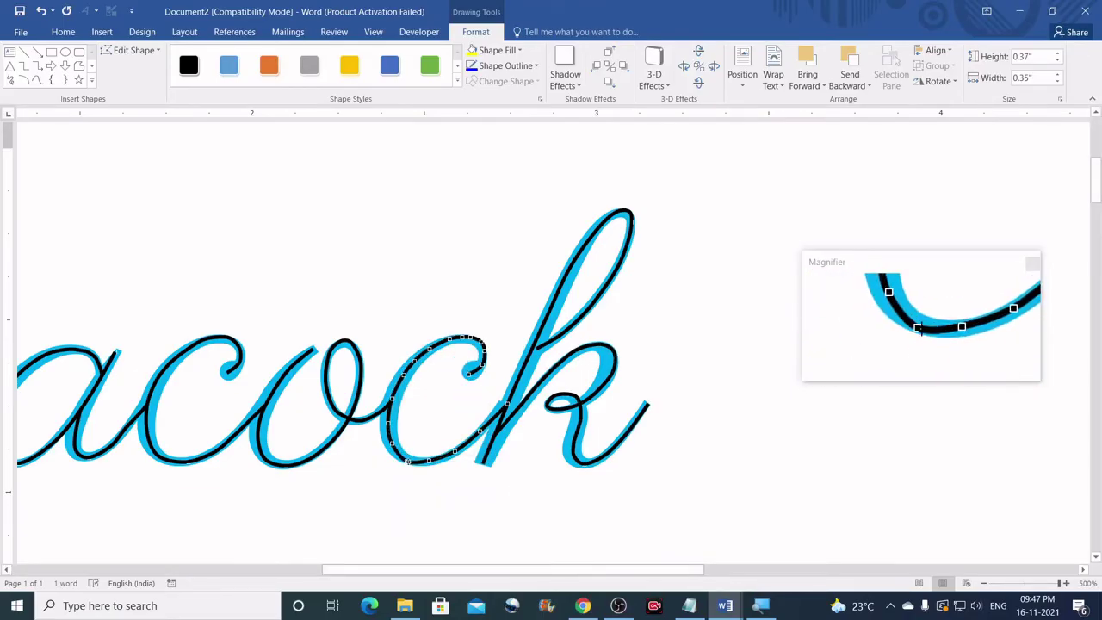
Review the tracings across the whole word from P to k, and set the page zoom to 100%
{"action": "left_click_drag", "start_coordinate": [674, 564], "coordinate": [497, 560]}
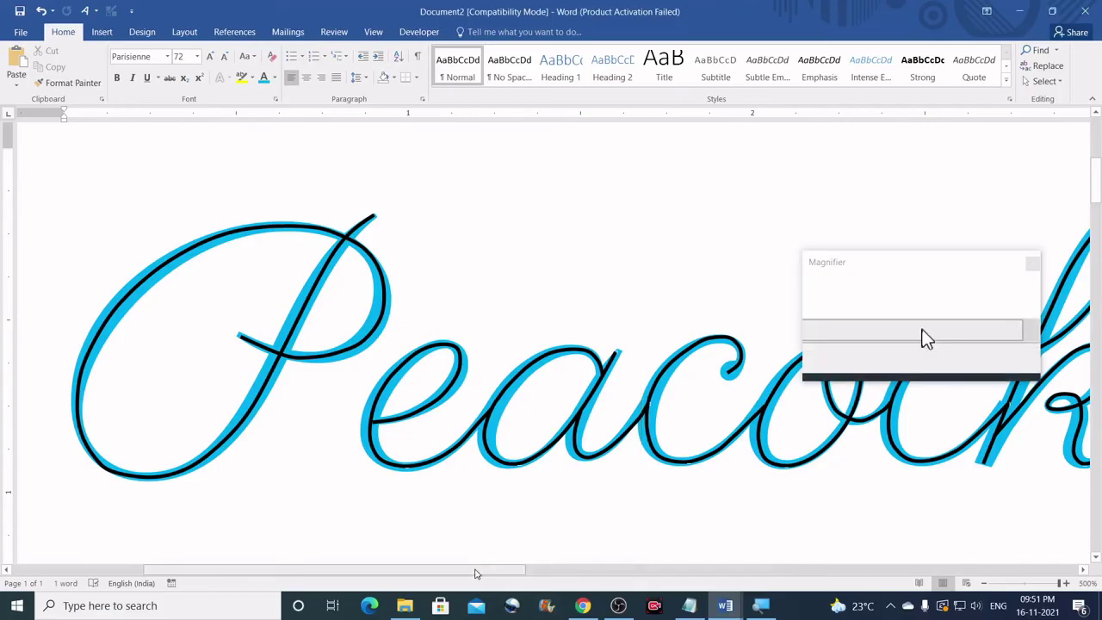
{"action": "left_click_drag", "start_coordinate": [478, 575], "coordinate": [543, 568]}
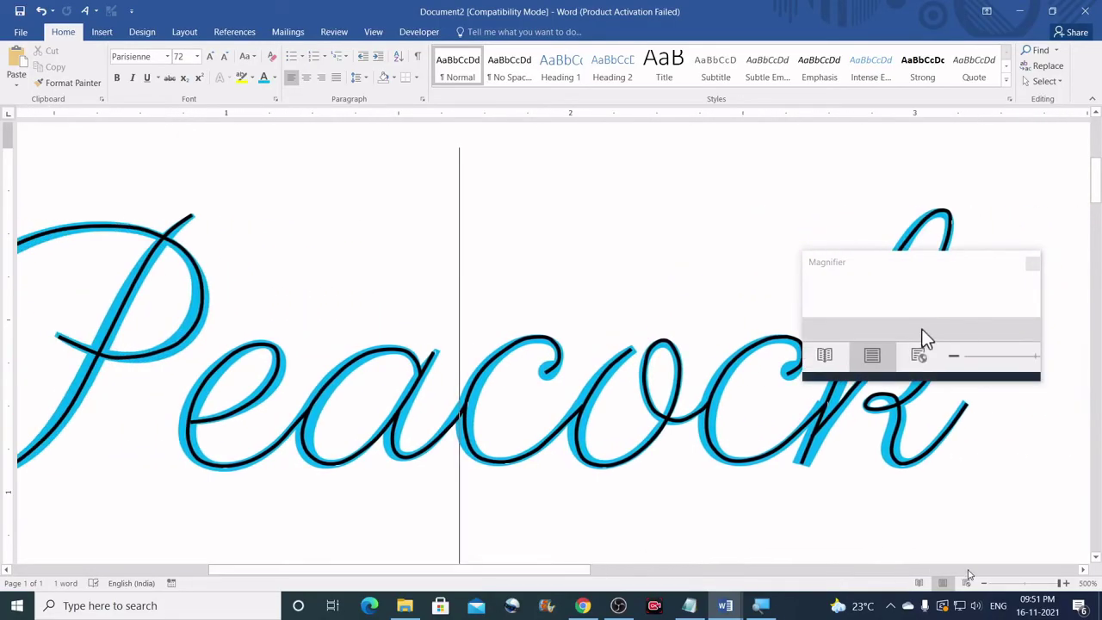
{"action": "left_click", "coordinate": [984, 584]}
{"action": "left_click", "coordinate": [984, 584]}
{"action": "left_click", "coordinate": [985, 584]}
{"action": "left_click", "coordinate": [985, 584]}
{"action": "left_click", "coordinate": [984, 584]}
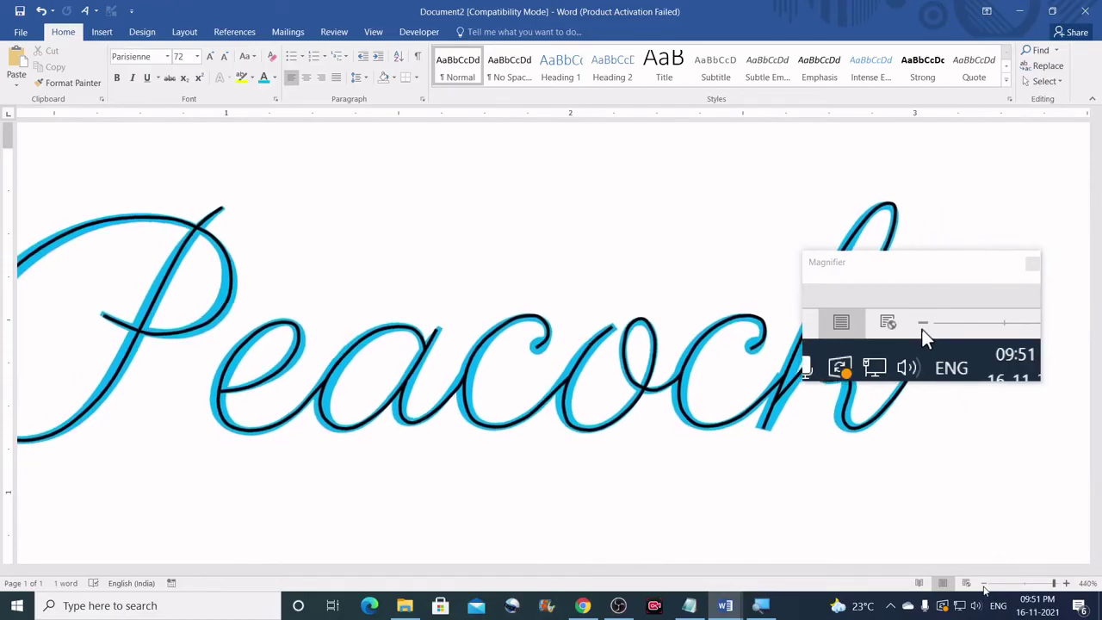
{"action": "left_click", "coordinate": [984, 584]}
{"action": "left_click", "coordinate": [985, 583]}
{"action": "left_click", "coordinate": [985, 584]}
{"action": "left_click_drag", "start_coordinate": [1049, 584], "coordinate": [1027, 584]}
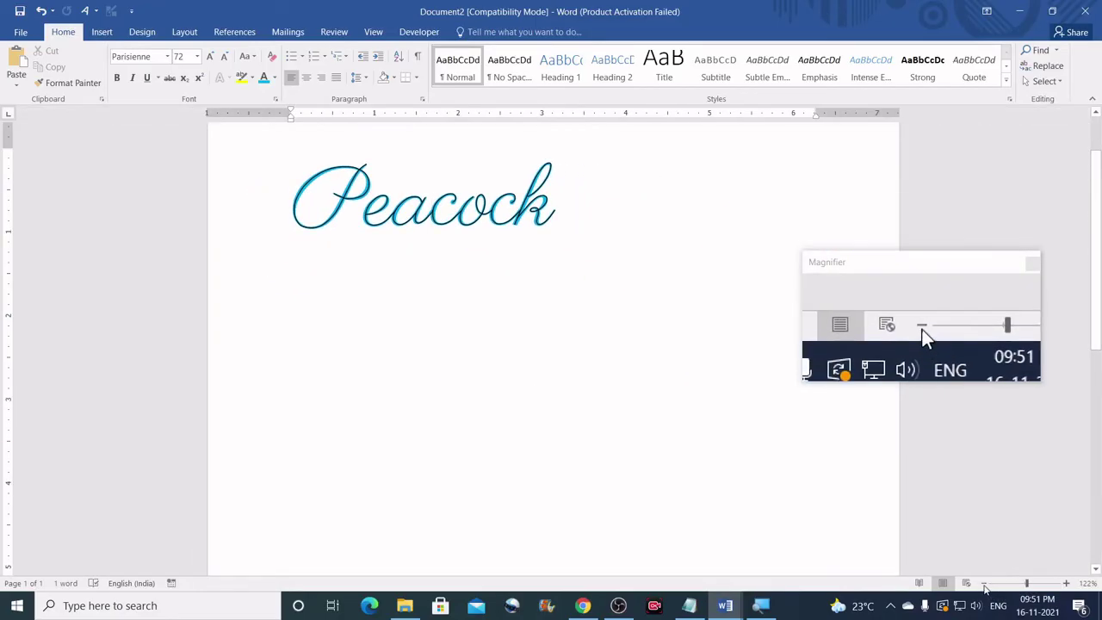
{"action": "left_click", "coordinate": [984, 584]}
{"action": "left_click", "coordinate": [984, 584]}
{"action": "left_click", "coordinate": [984, 584]}
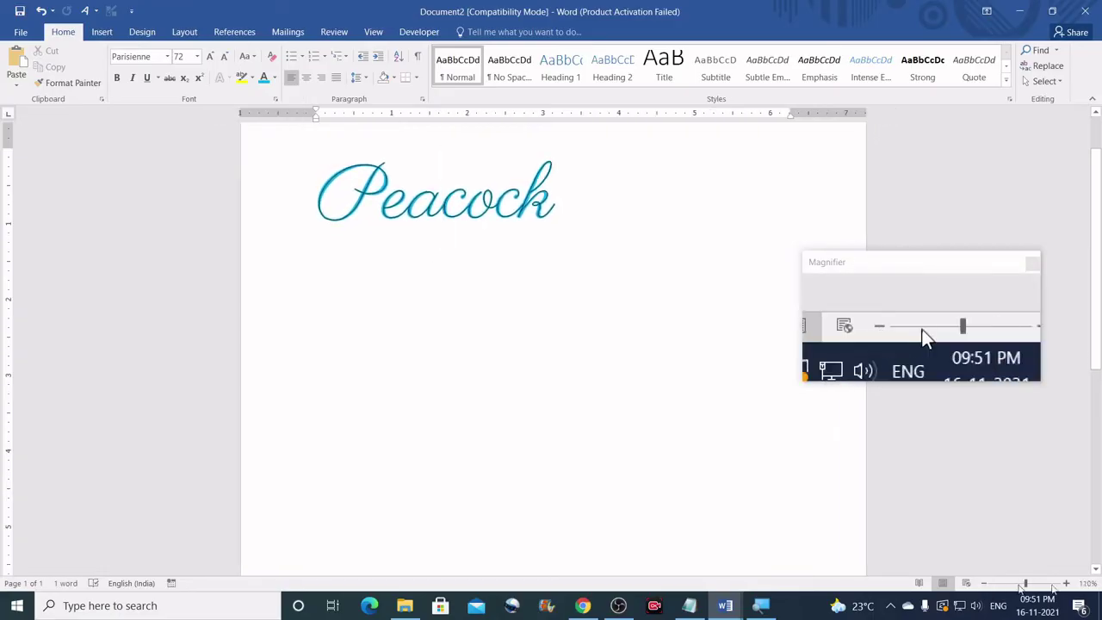
{"action": "left_click", "coordinate": [984, 584]}
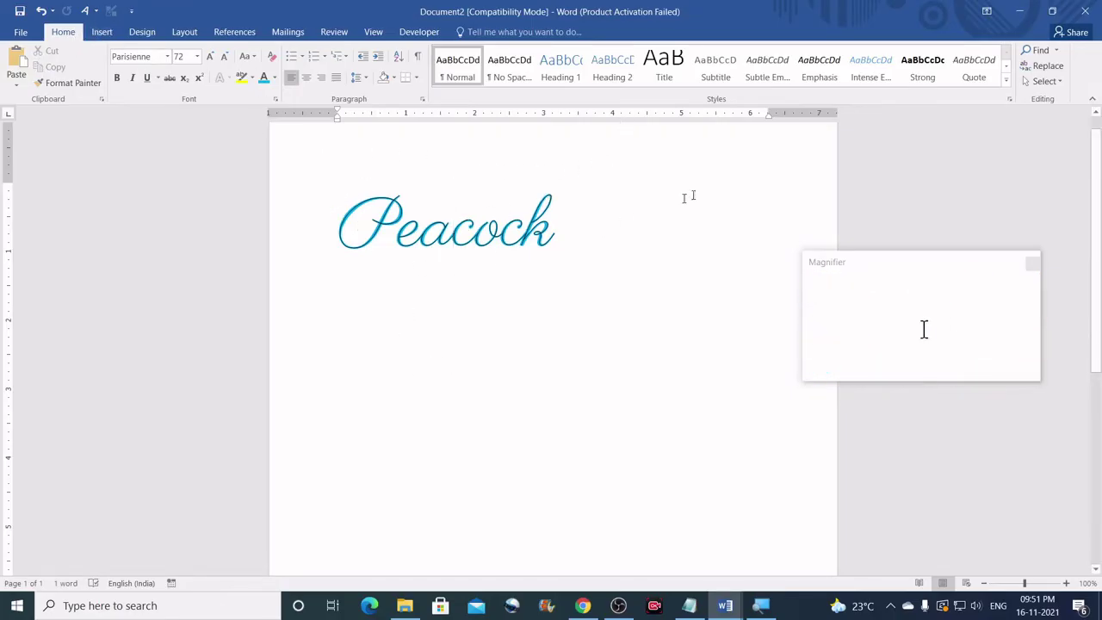
Select all the letter tracings as objects, and group them and move the group directly below the blue word
{"action": "left_click", "coordinate": [1061, 85]}
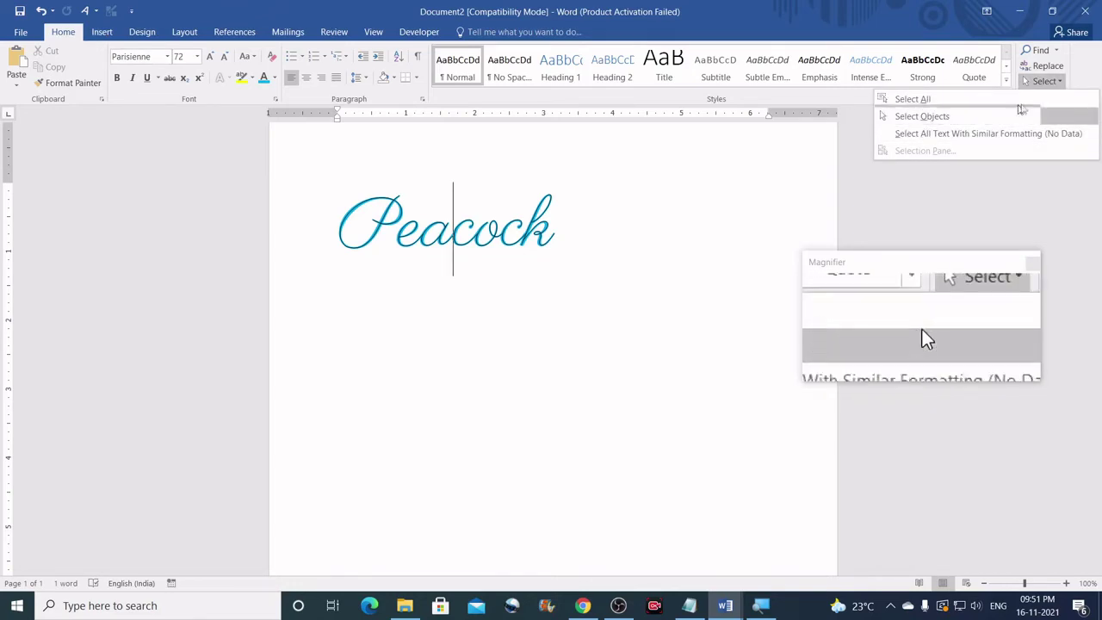
{"action": "left_click", "coordinate": [937, 123]}
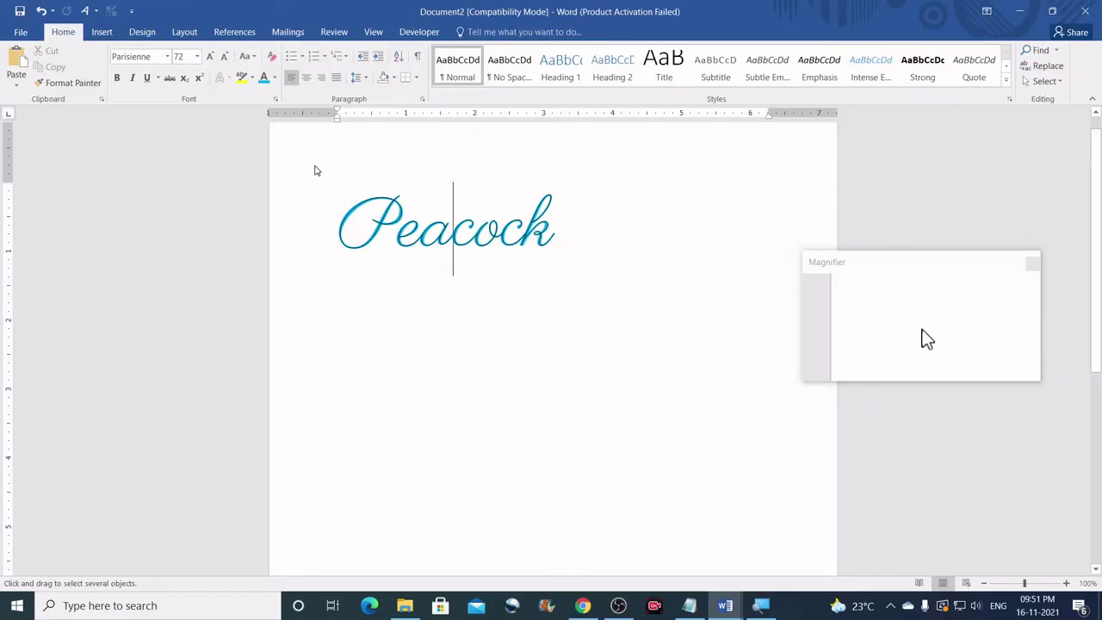
{"action": "mouse_move", "coordinate": [315, 168]}
{"action": "left_mouse_down"}
{"action": "mouse_move", "coordinate": [425, 256]}
{"action": "mouse_move", "coordinate": [592, 290]}
{"action": "left_mouse_up"}
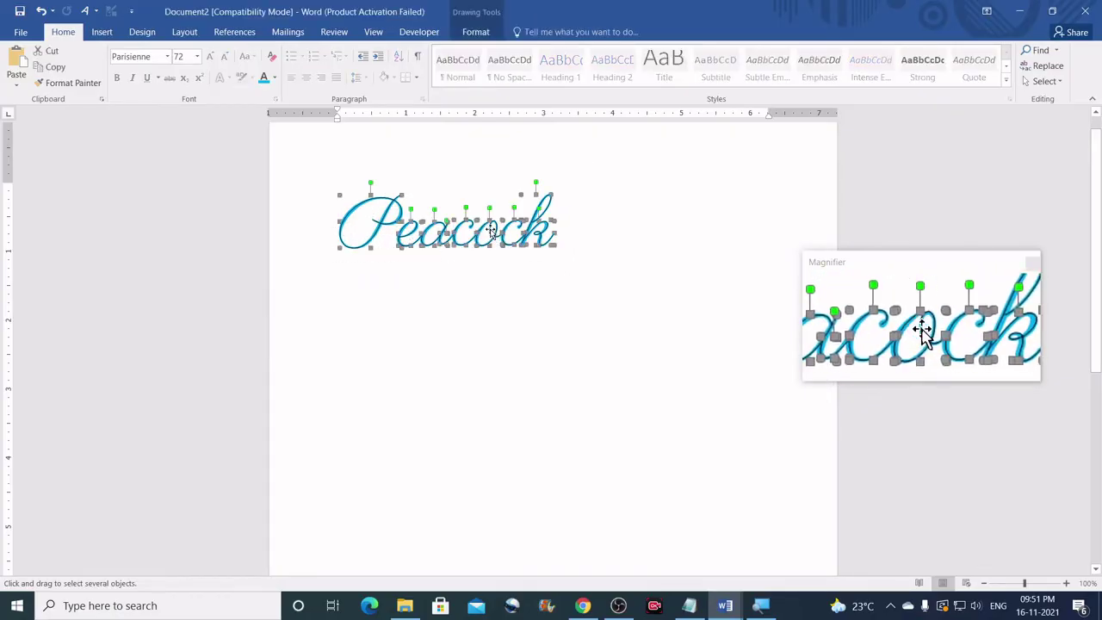
{"action": "left_click", "coordinate": [479, 34]}
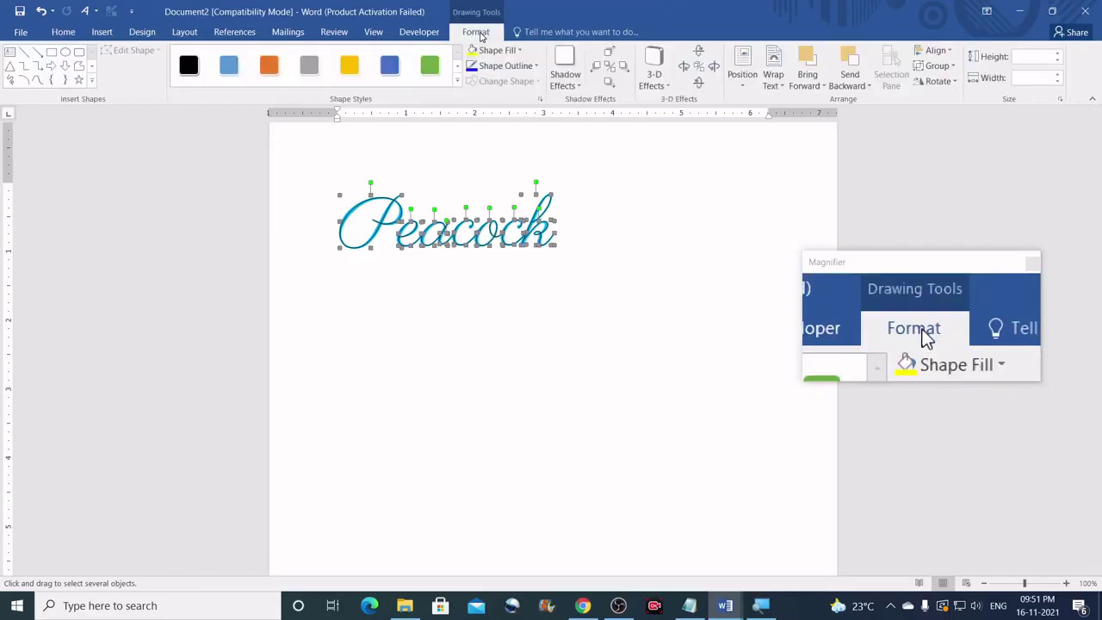
{"action": "left_click", "coordinate": [954, 66]}
{"action": "left_click", "coordinate": [945, 90]}
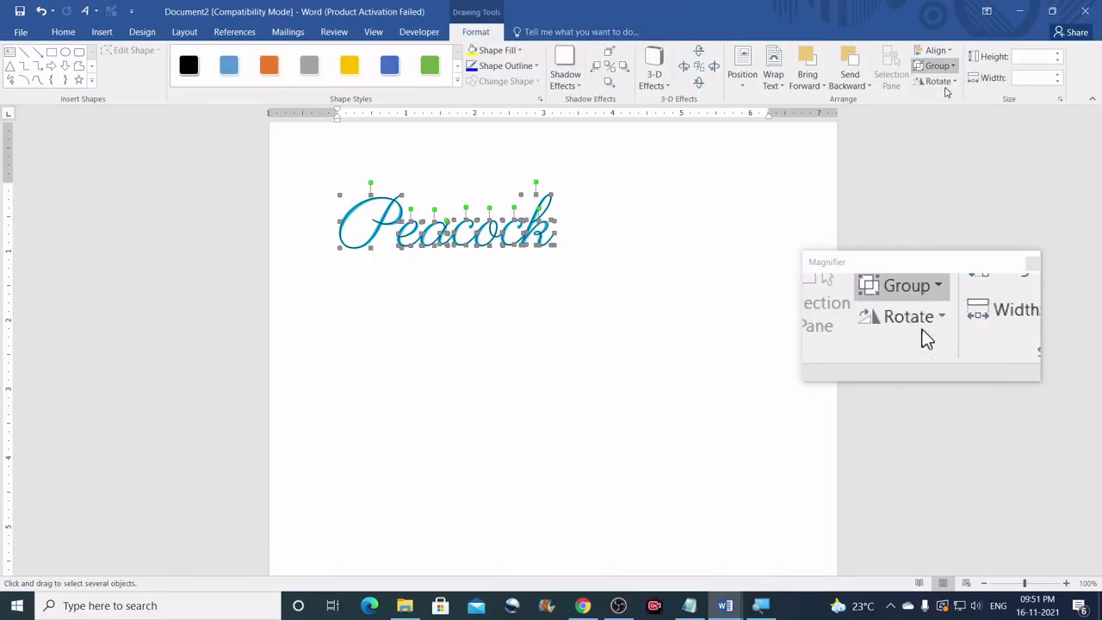
{"action": "left_click_drag", "start_coordinate": [504, 241], "coordinate": [505, 324]}
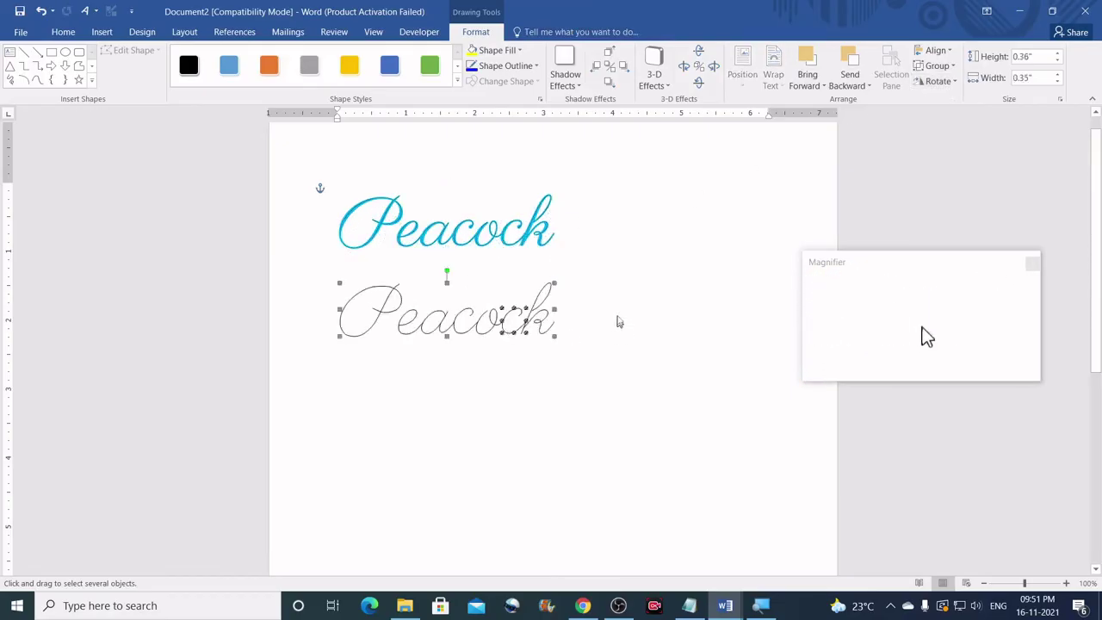
{"action": "left_click", "coordinate": [618, 313]}
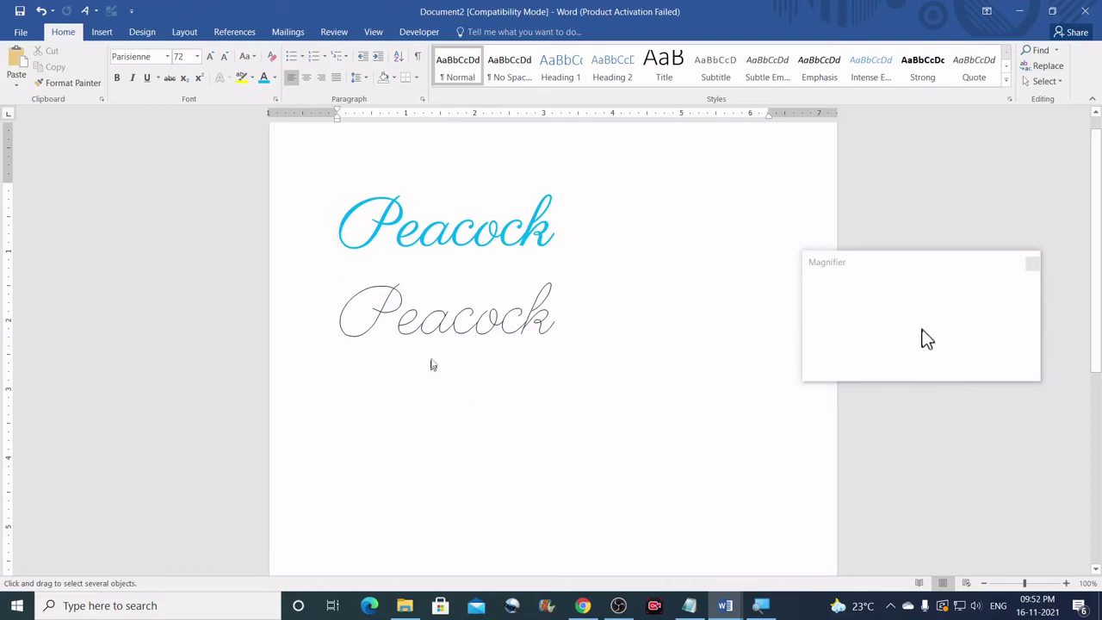
Copy the grouped Peacock tracing, paste a duplicate, and place it directly below the original tracing
{"action": "left_click", "coordinate": [503, 325]}
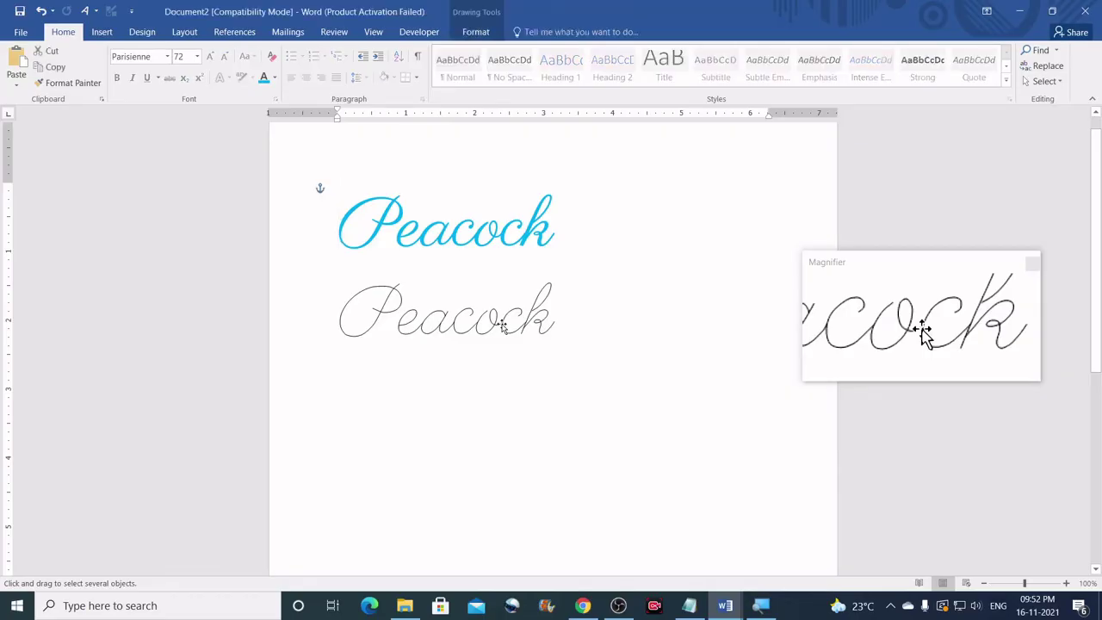
{"action": "right_click", "coordinate": [503, 325]}
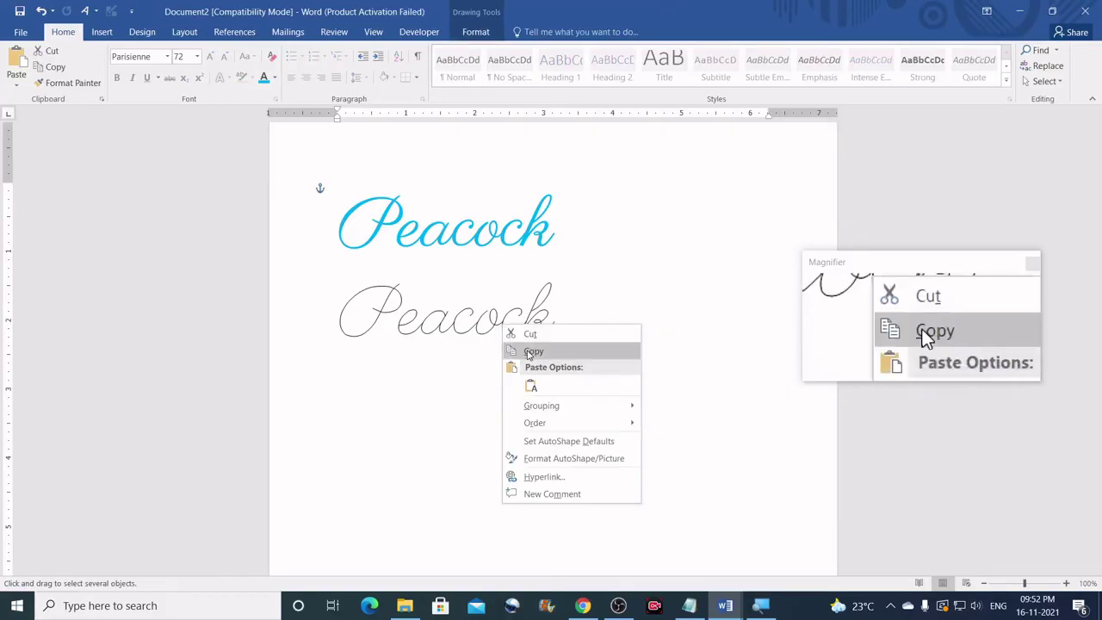
{"action": "left_click", "coordinate": [526, 349]}
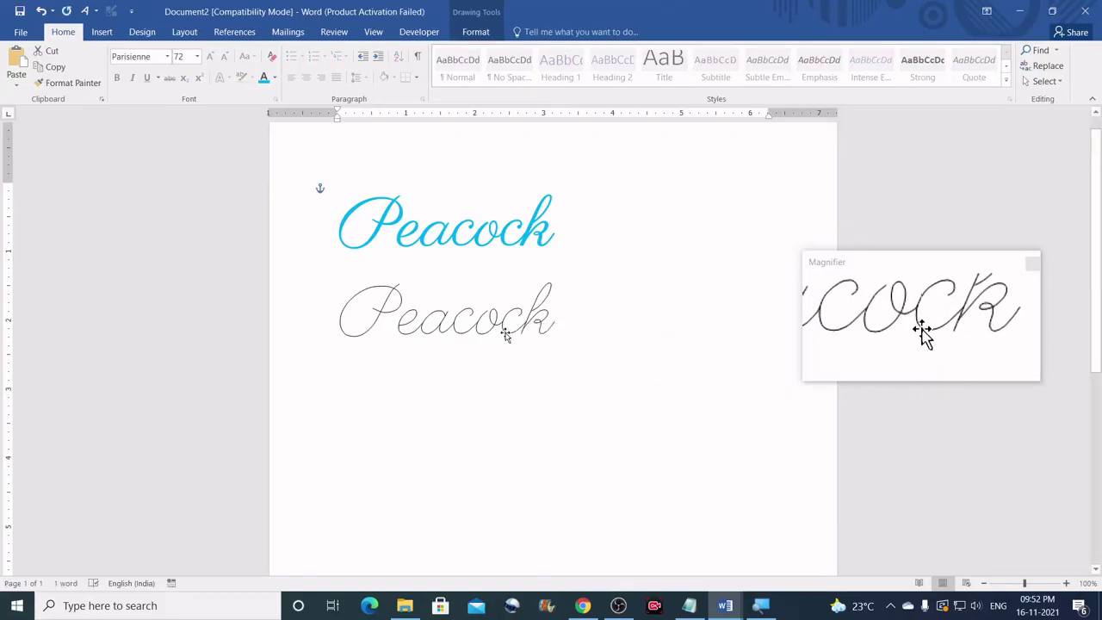
{"action": "right_click", "coordinate": [506, 336]}
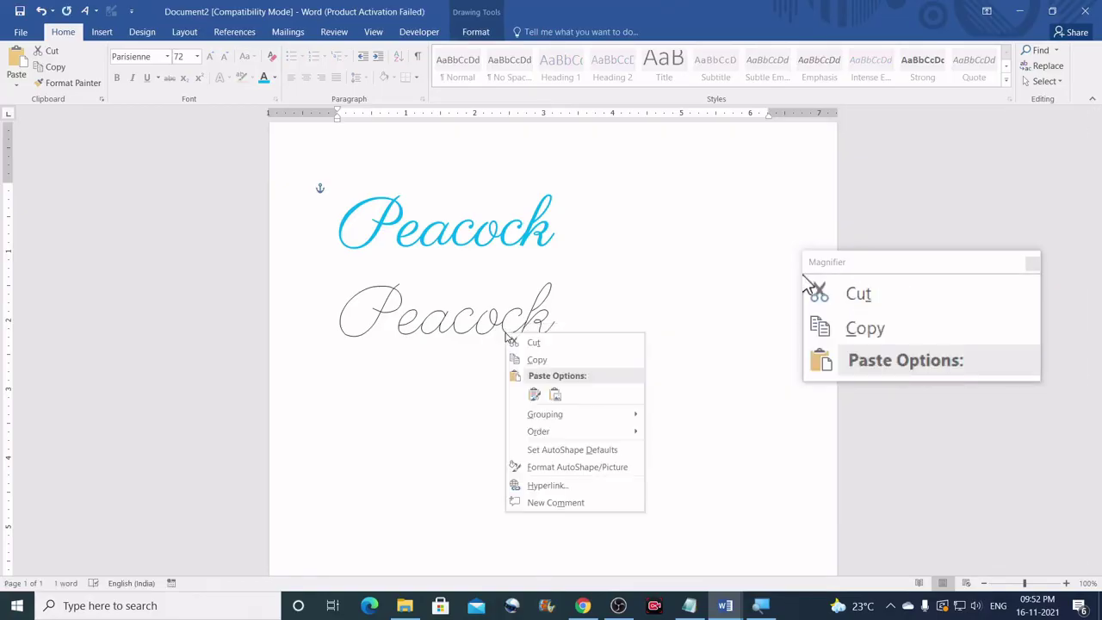
{"action": "left_click", "coordinate": [534, 394]}
{"action": "left_click_drag", "start_coordinate": [510, 344], "coordinate": [503, 418]}
{"action": "scroll", "coordinate": [571, 412], "scroll_direction": "down", "scroll_amount": 1}
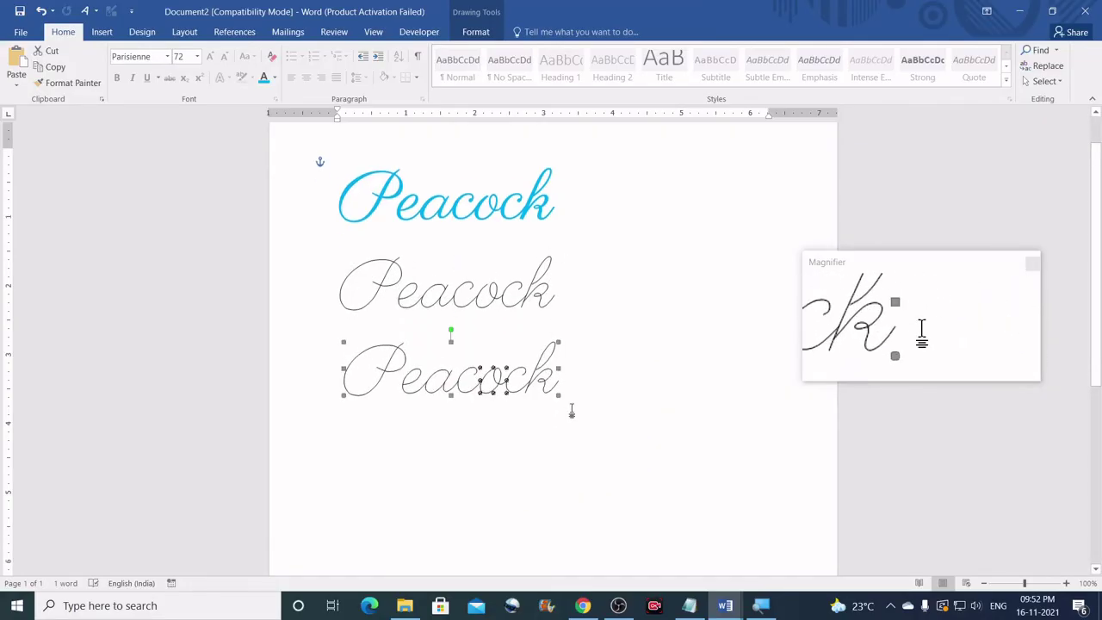
{"action": "left_click", "coordinate": [590, 353]}
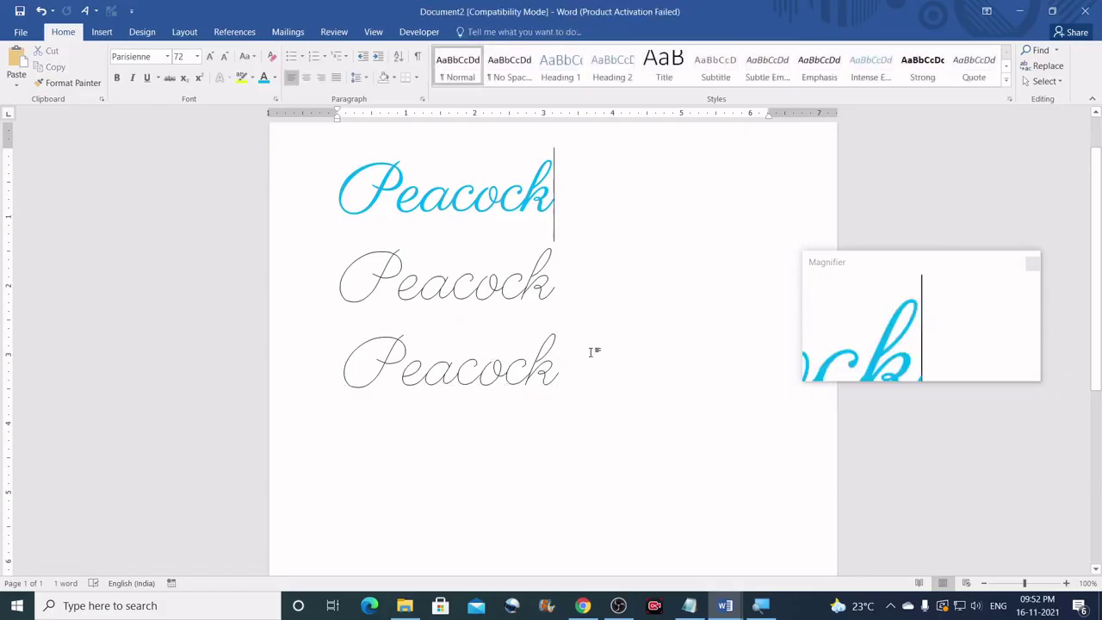
Change the outline of the duplicated Peacock tracing from solid to the first dotted dash style
{"action": "left_click", "coordinate": [494, 376]}
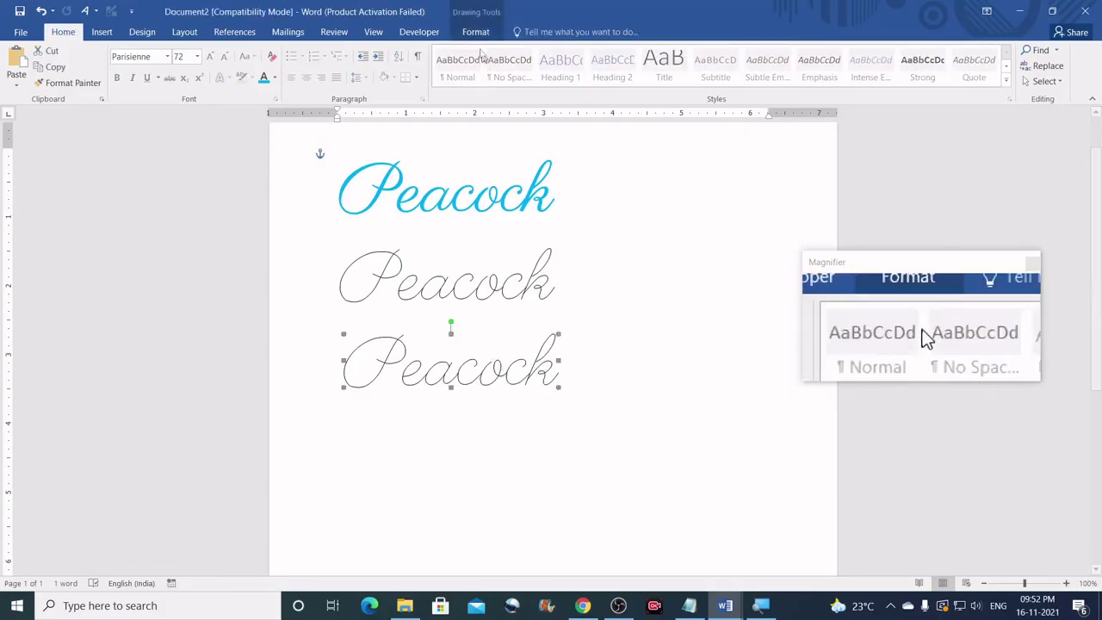
{"action": "left_click", "coordinate": [481, 34]}
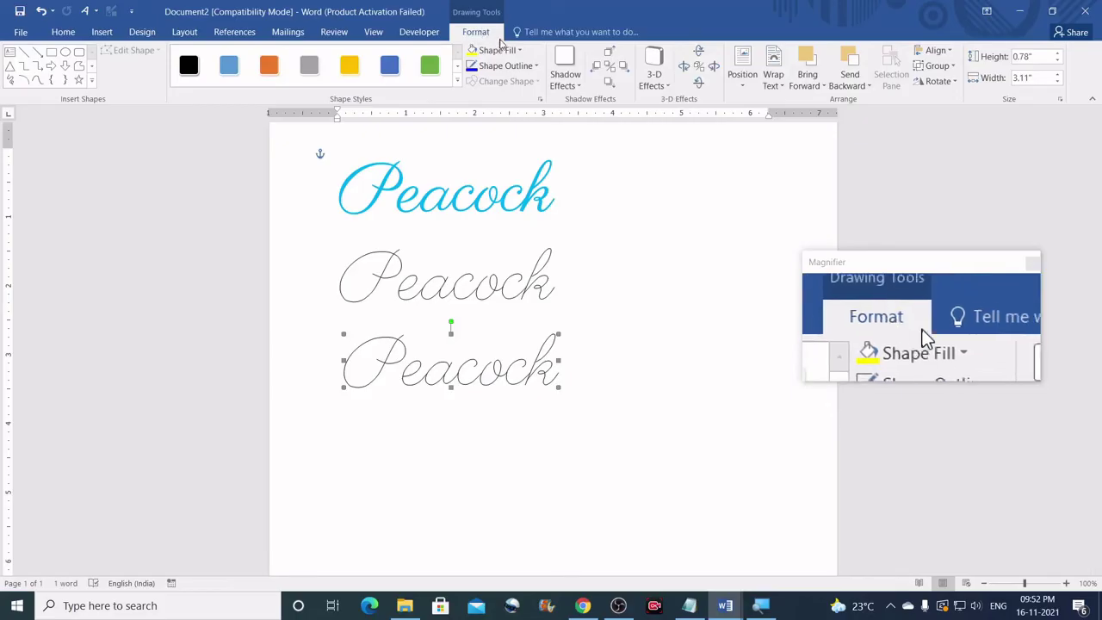
{"action": "left_click", "coordinate": [537, 66]}
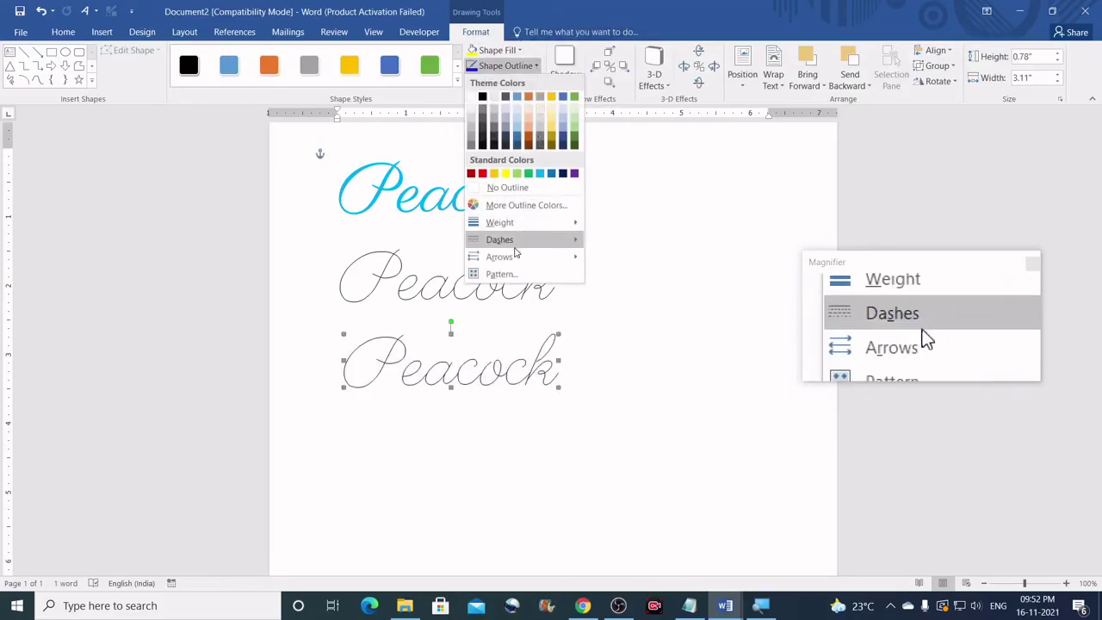
{"action": "mouse_move", "coordinate": [510, 239]}
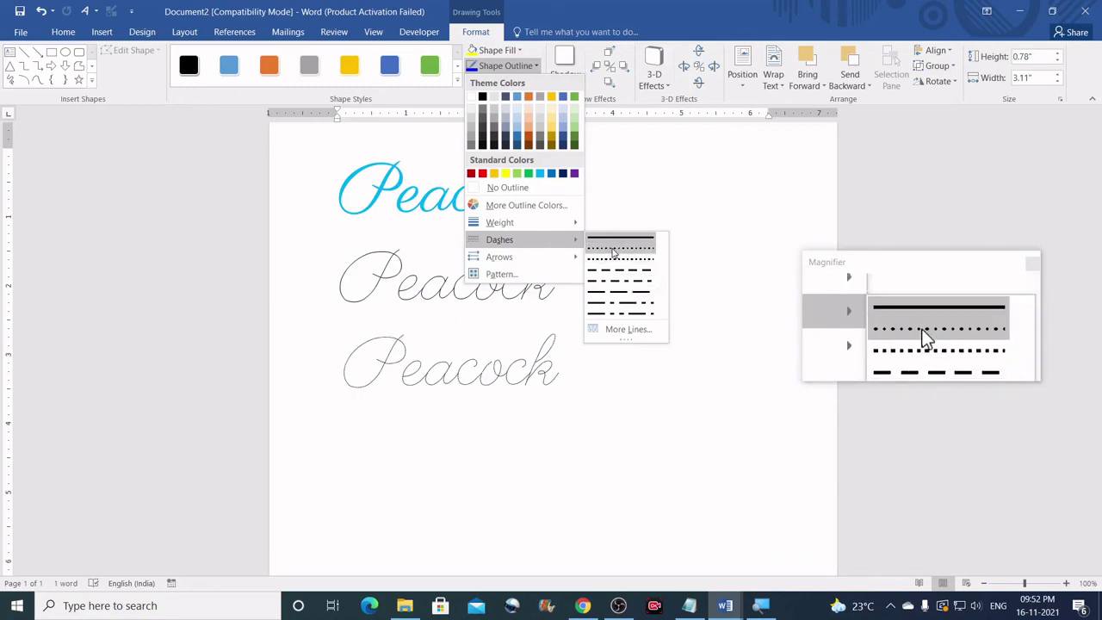
{"action": "left_click", "coordinate": [615, 252]}
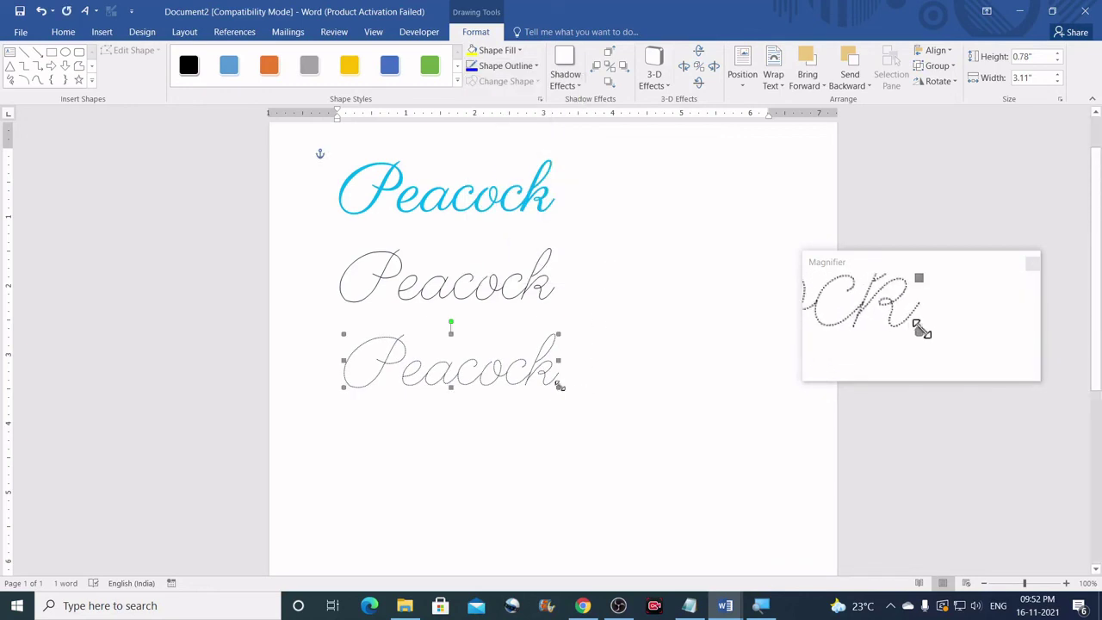
Enlarge the dotted Peacock group to about 3.98" wide and 1.29" high, keeping its upper-left corner in place
{"action": "left_click_drag", "start_coordinate": [569, 397], "coordinate": [588, 419]}
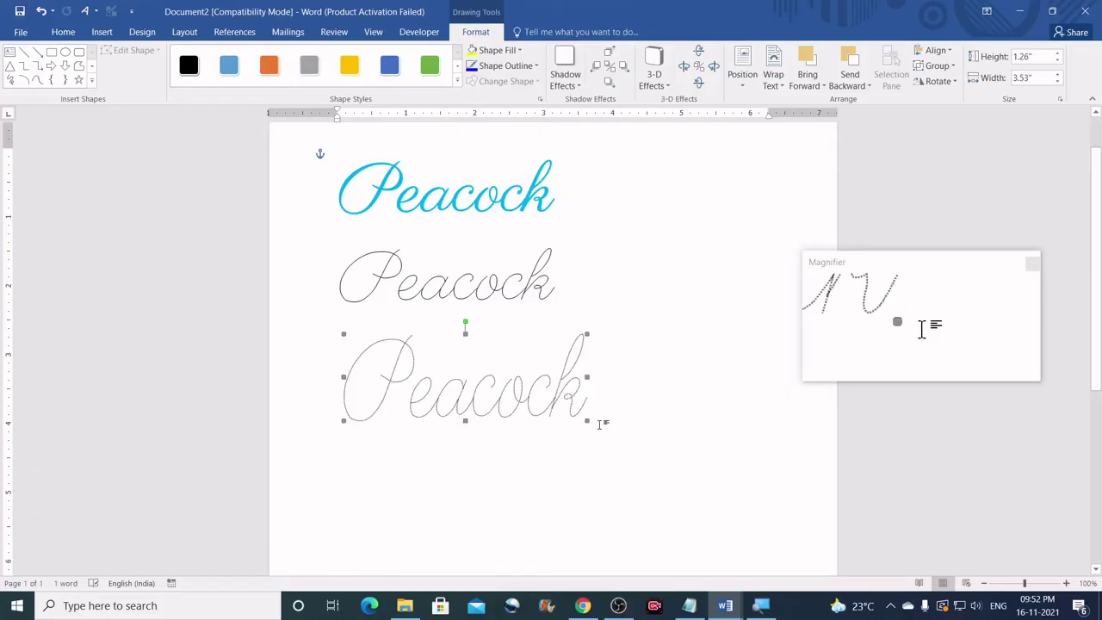
{"action": "key", "text": "ctrl+z"}
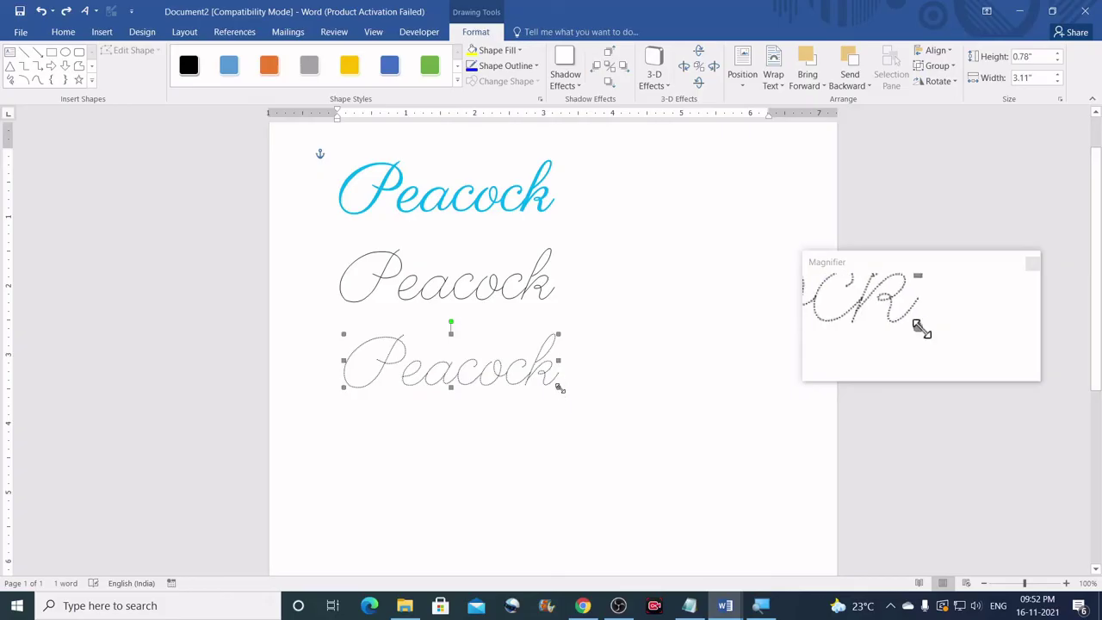
{"action": "left_click_drag", "start_coordinate": [586, 398], "coordinate": [617, 423]}
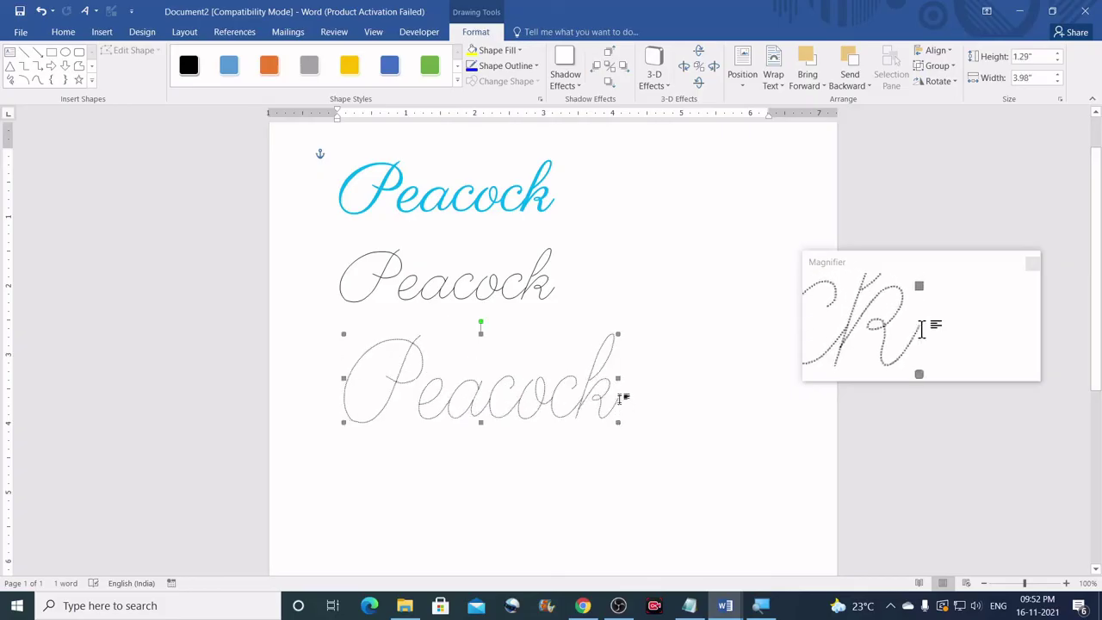
Set the outline weight of the dotted Peacock group to 1½ pt
{"action": "left_click", "coordinate": [536, 67]}
{"action": "mouse_move", "coordinate": [534, 223]}
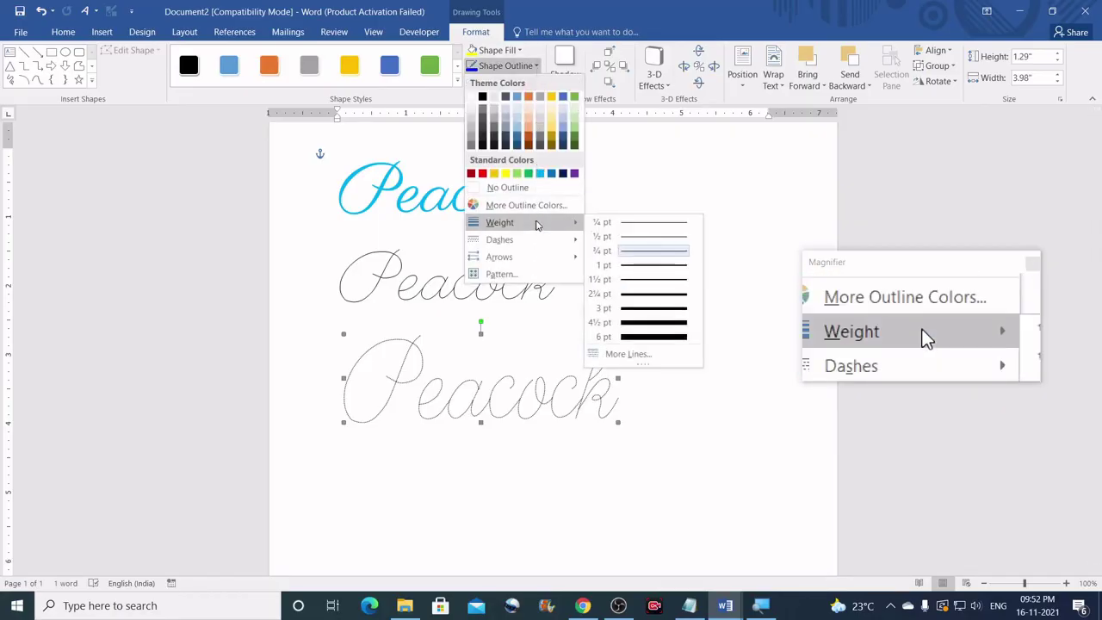
{"action": "left_click", "coordinate": [653, 280]}
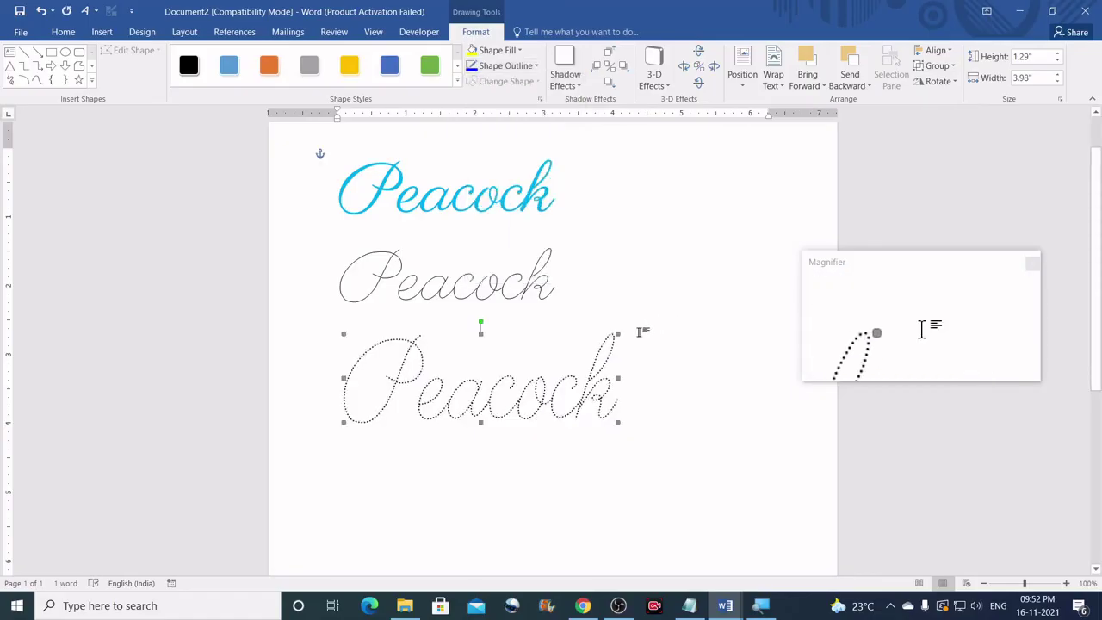
Enlarge the dotted Peacock group further to about 4.79" wide and 1.57" high, and move it slightly down, clear of the solid tracing
{"action": "left_click_drag", "start_coordinate": [628, 330], "coordinate": [673, 315]}
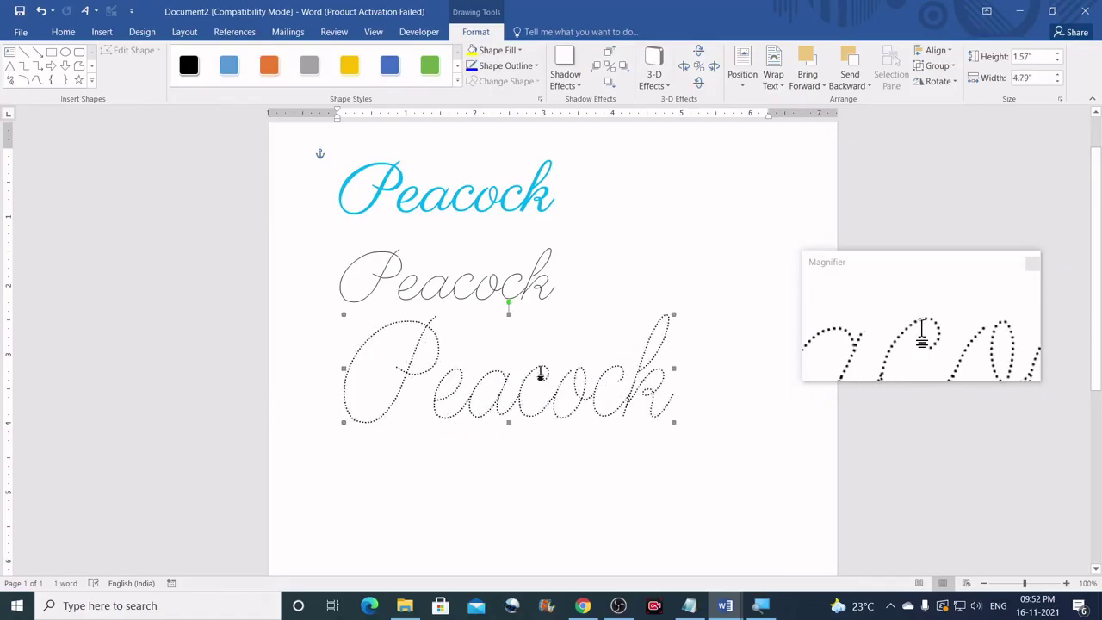
{"action": "left_click_drag", "start_coordinate": [545, 372], "coordinate": [543, 389]}
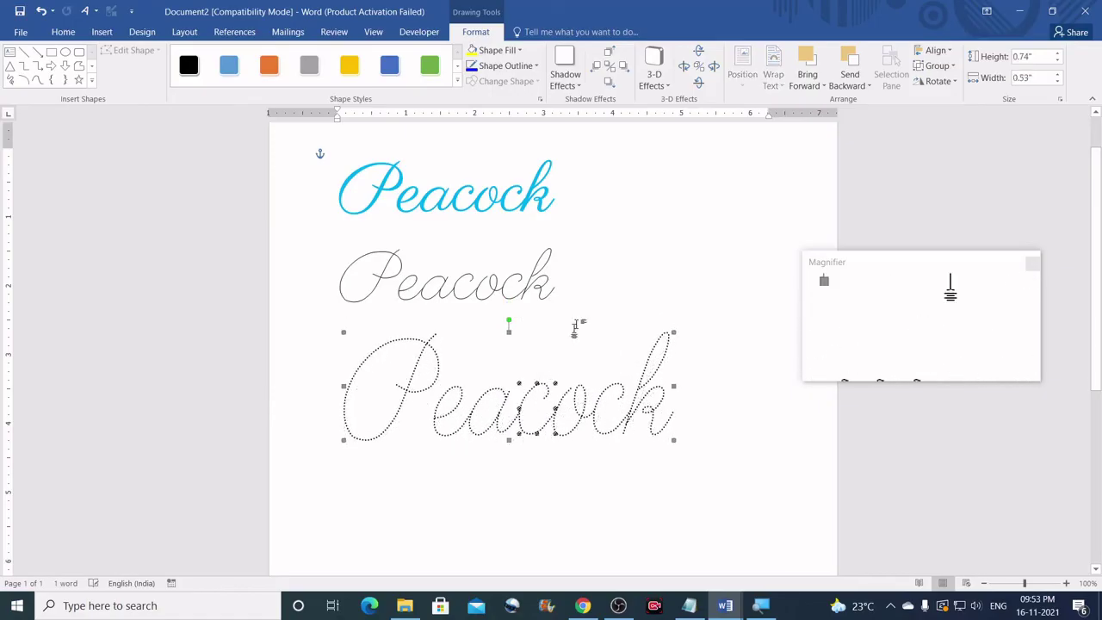
{"action": "left_click", "coordinate": [615, 250]}
{"action": "scroll", "coordinate": [617, 255], "scroll_direction": "down", "scroll_amount": 1}
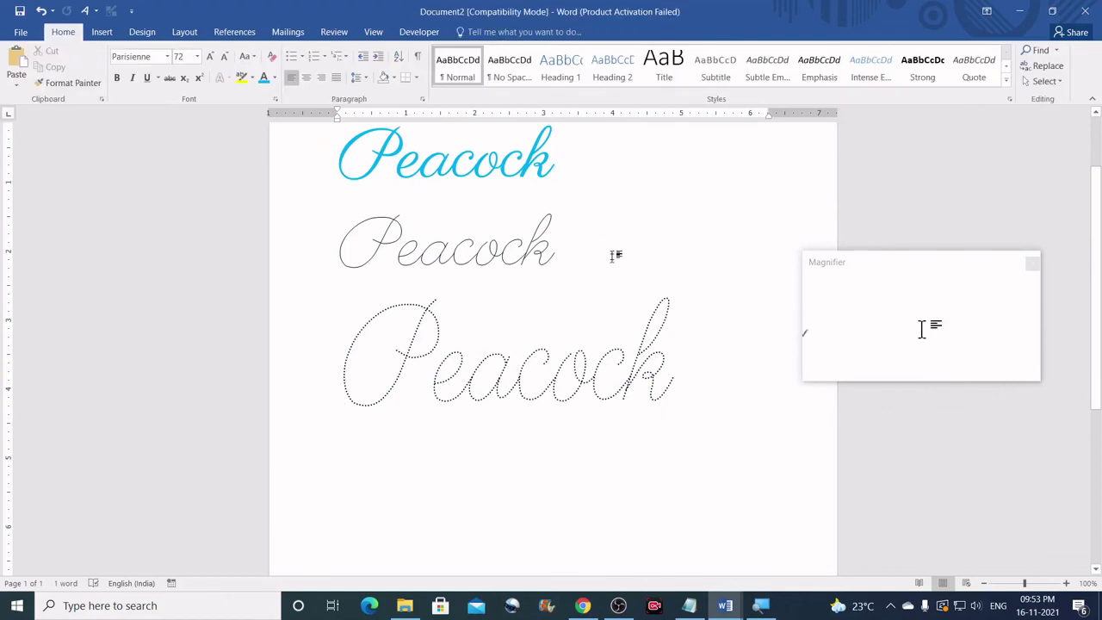